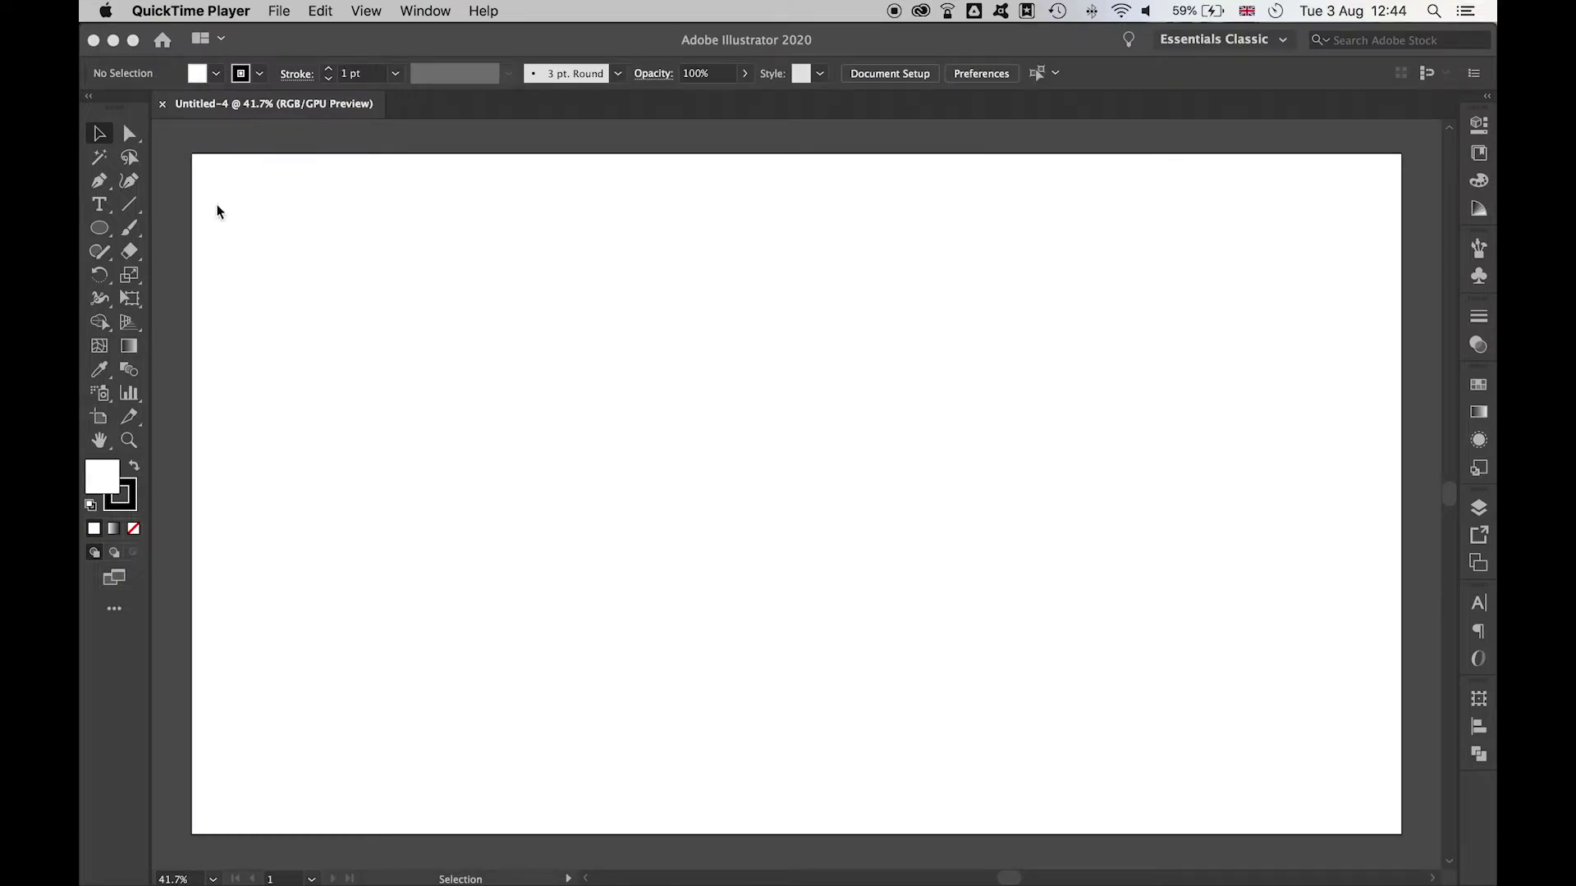
Draw a circle with the Ellipse tool left of the artboard centre.
{"action": "left_click", "coordinate": [98, 231]}
{"action": "left_click_drag", "start_coordinate": [99, 234], "coordinate": [212, 279]}
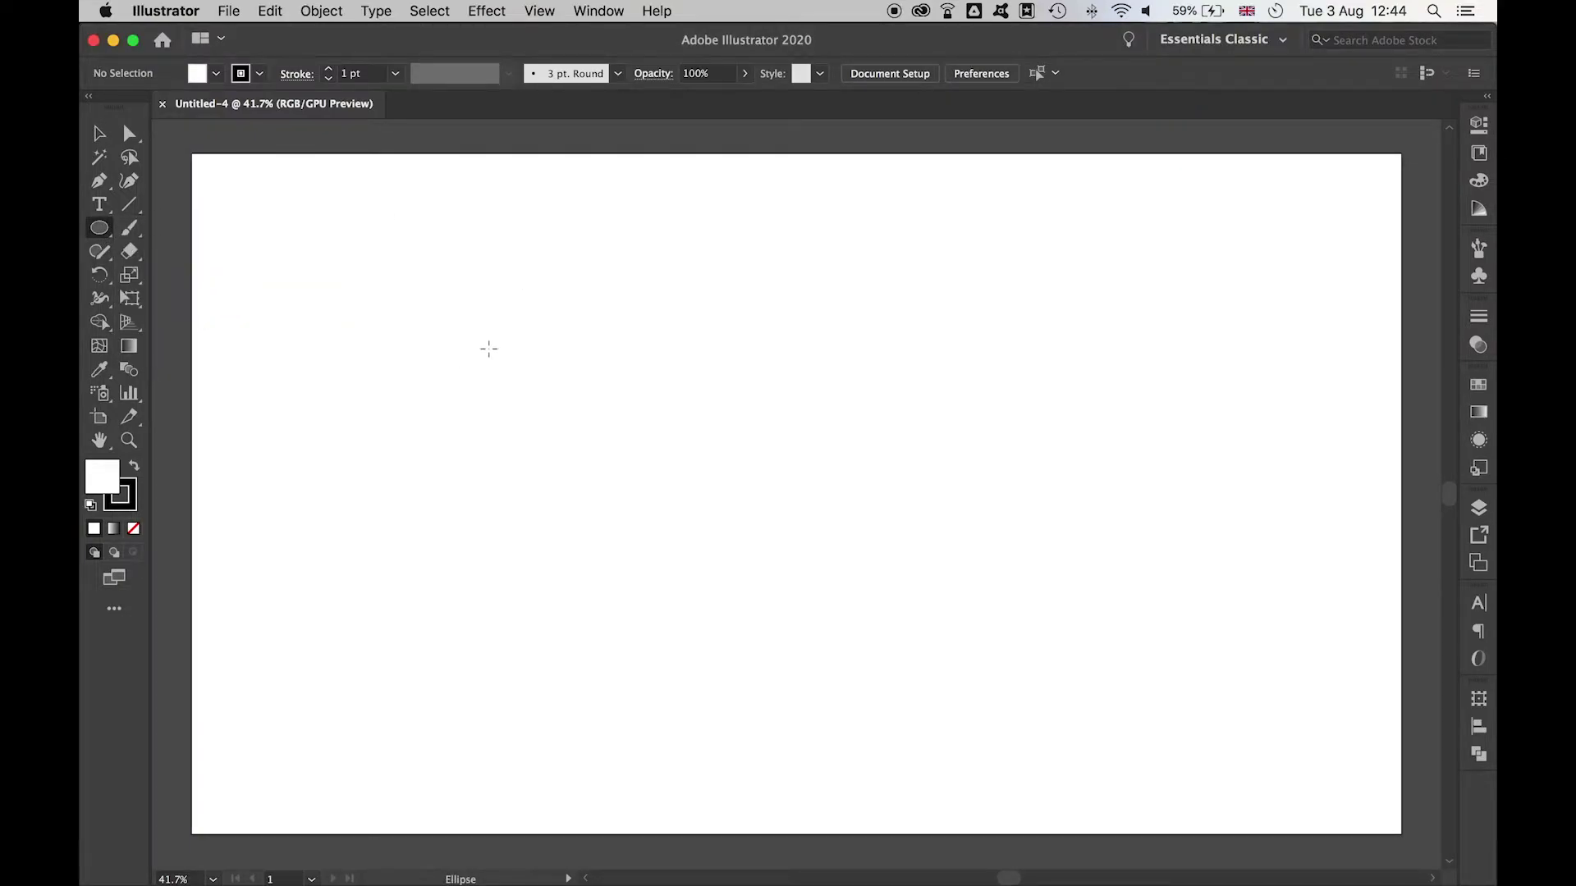
{"action": "left_click_drag", "start_coordinate": [488, 349], "coordinate": [827, 610]}
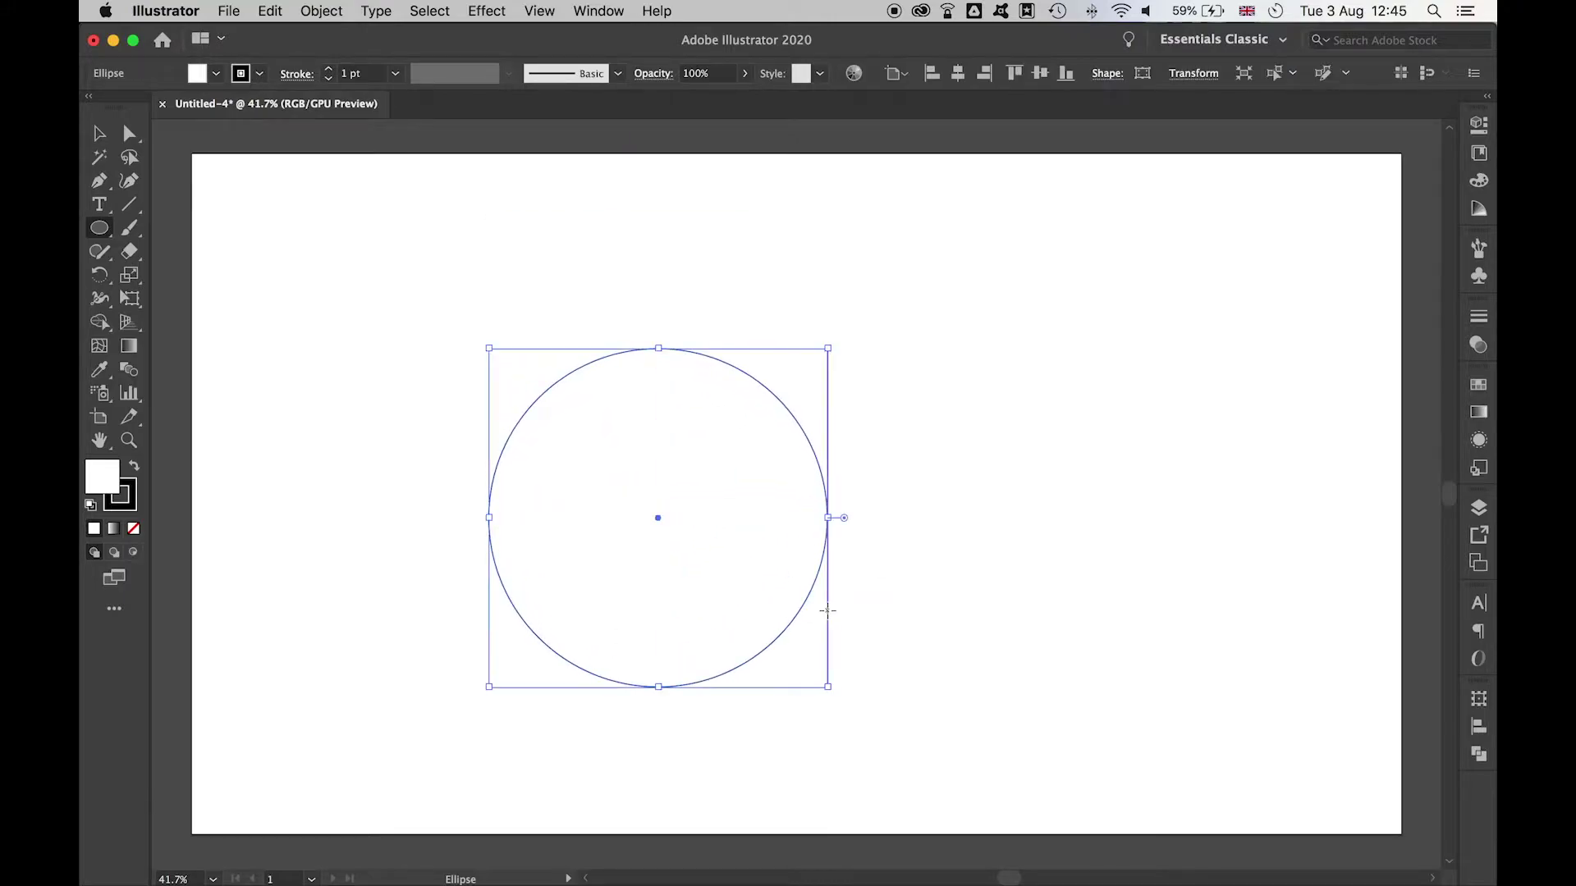
Alt-drag a copy of the circle 600 px to the right.
{"action": "key", "text": "v"}
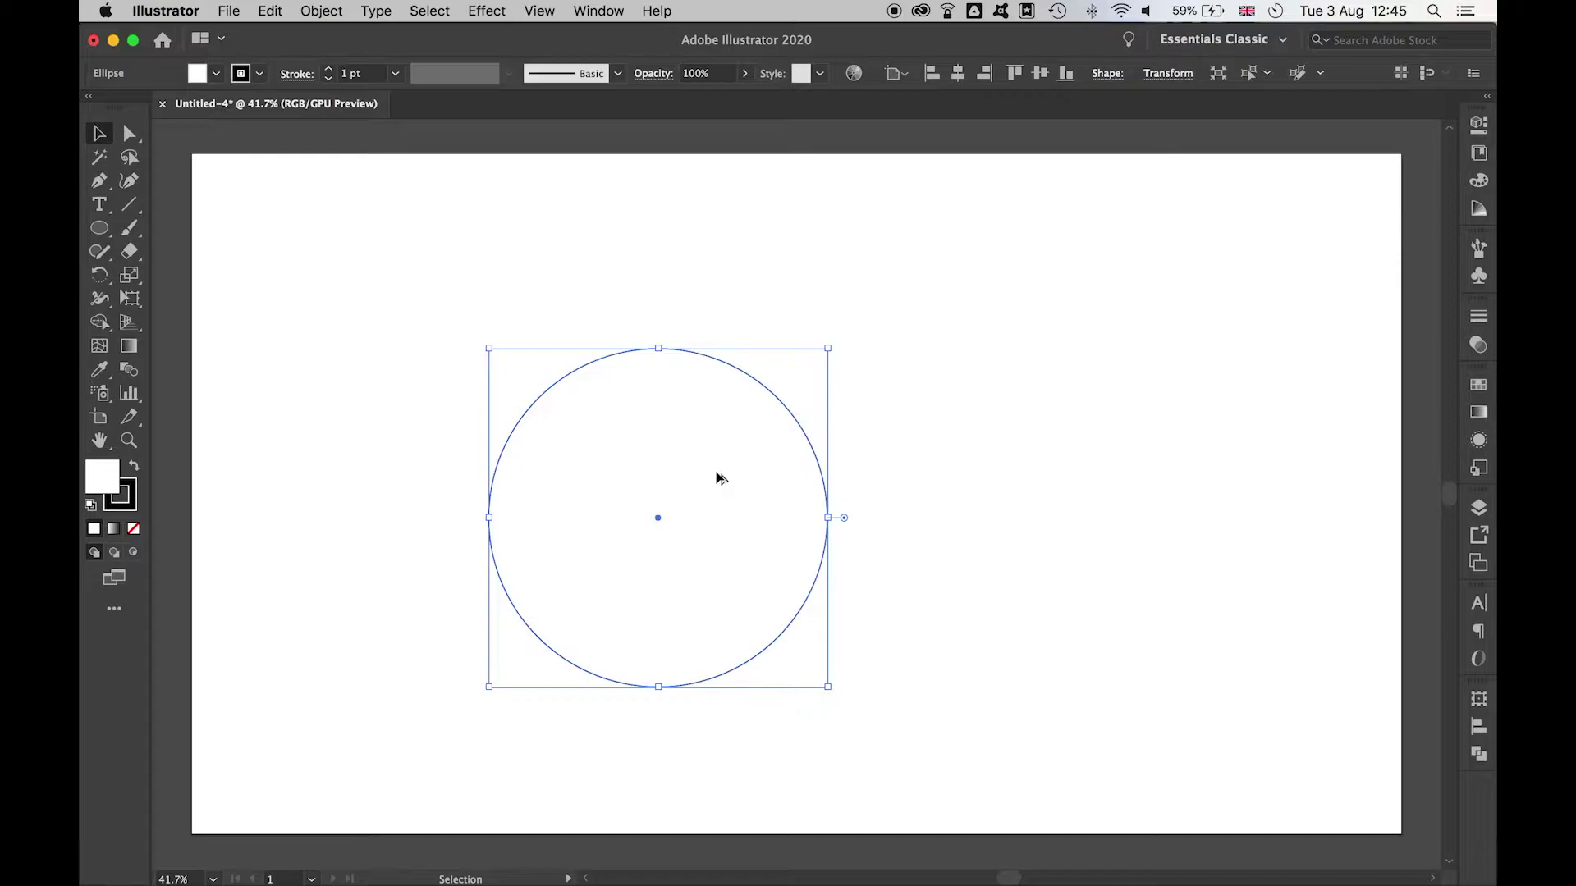
{"action": "left_click_drag", "start_coordinate": [719, 479], "coordinate": [1095, 481]}
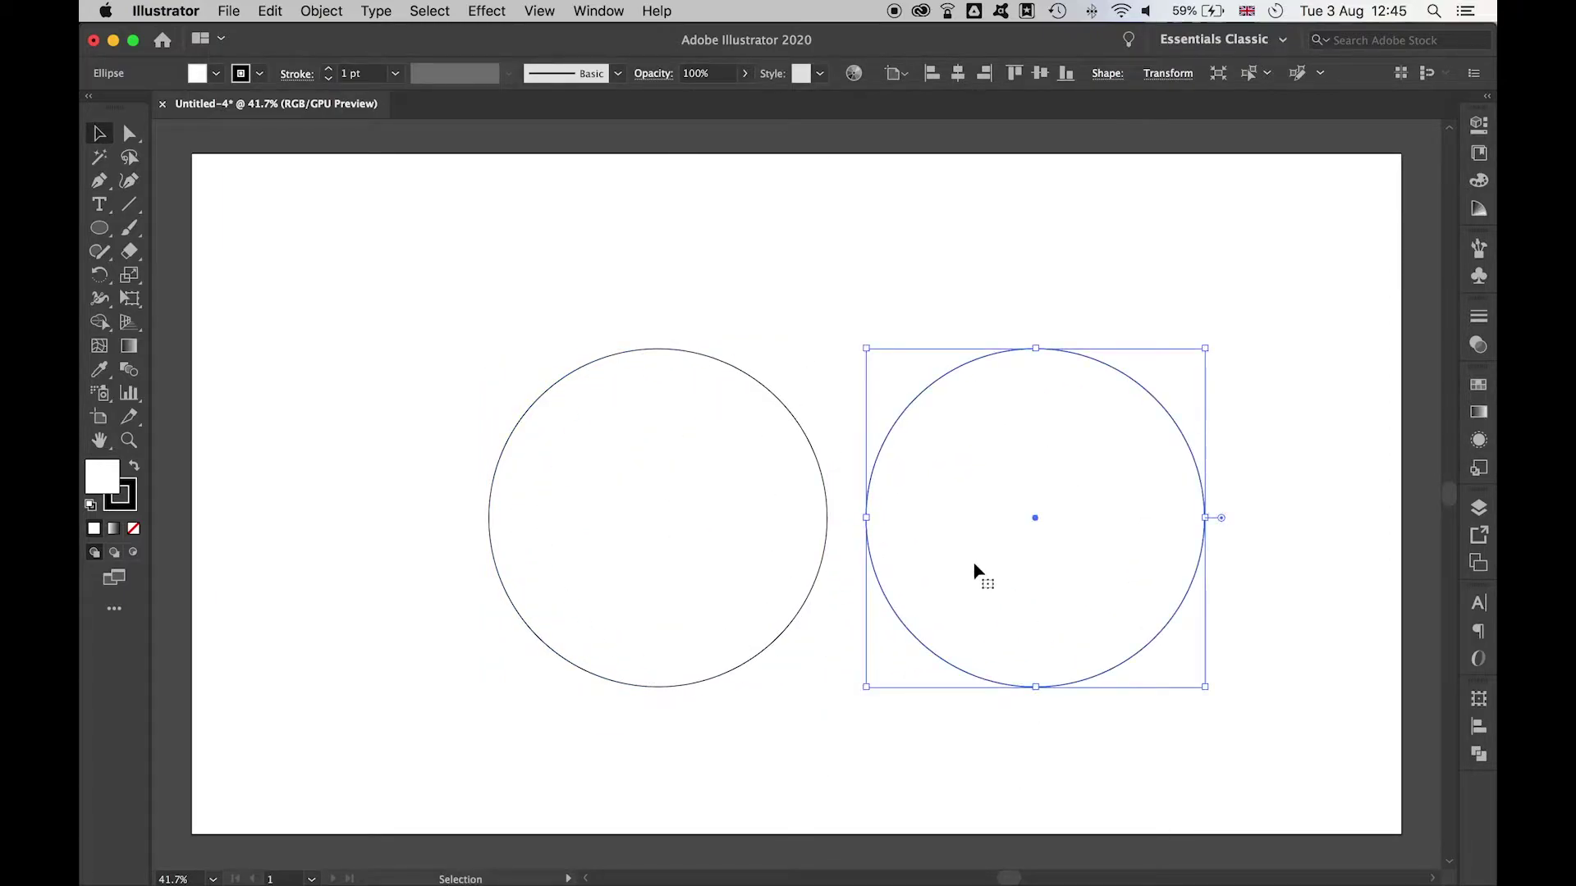
{"action": "left_click", "coordinate": [581, 466]}
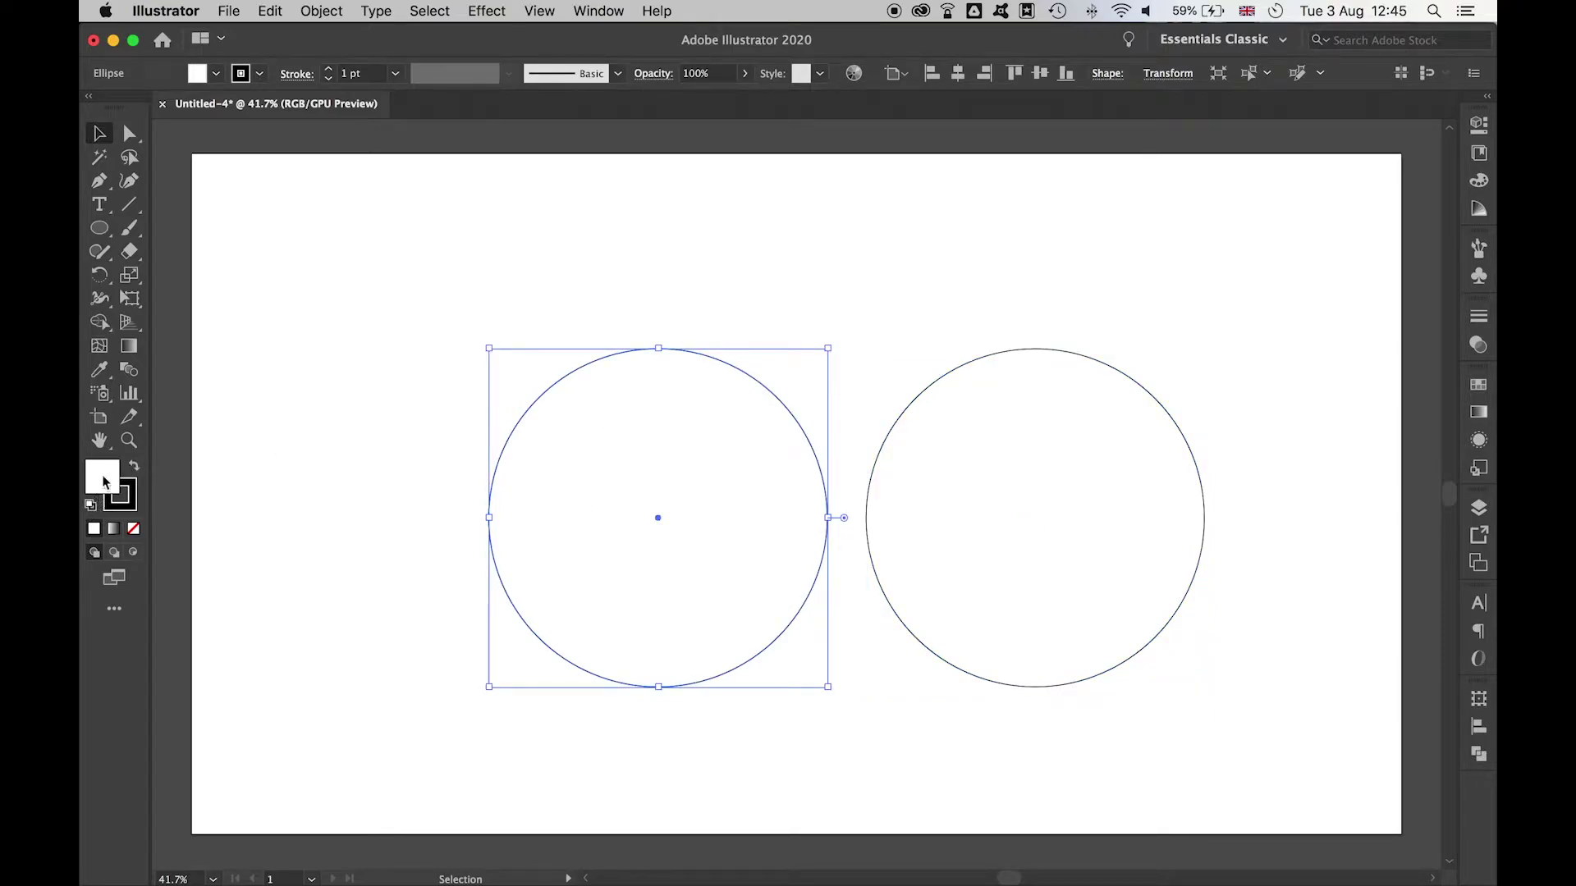
Make the left circle solid black with its stroke set to None.
{"action": "left_click", "coordinate": [134, 471]}
{"action": "left_click", "coordinate": [122, 498]}
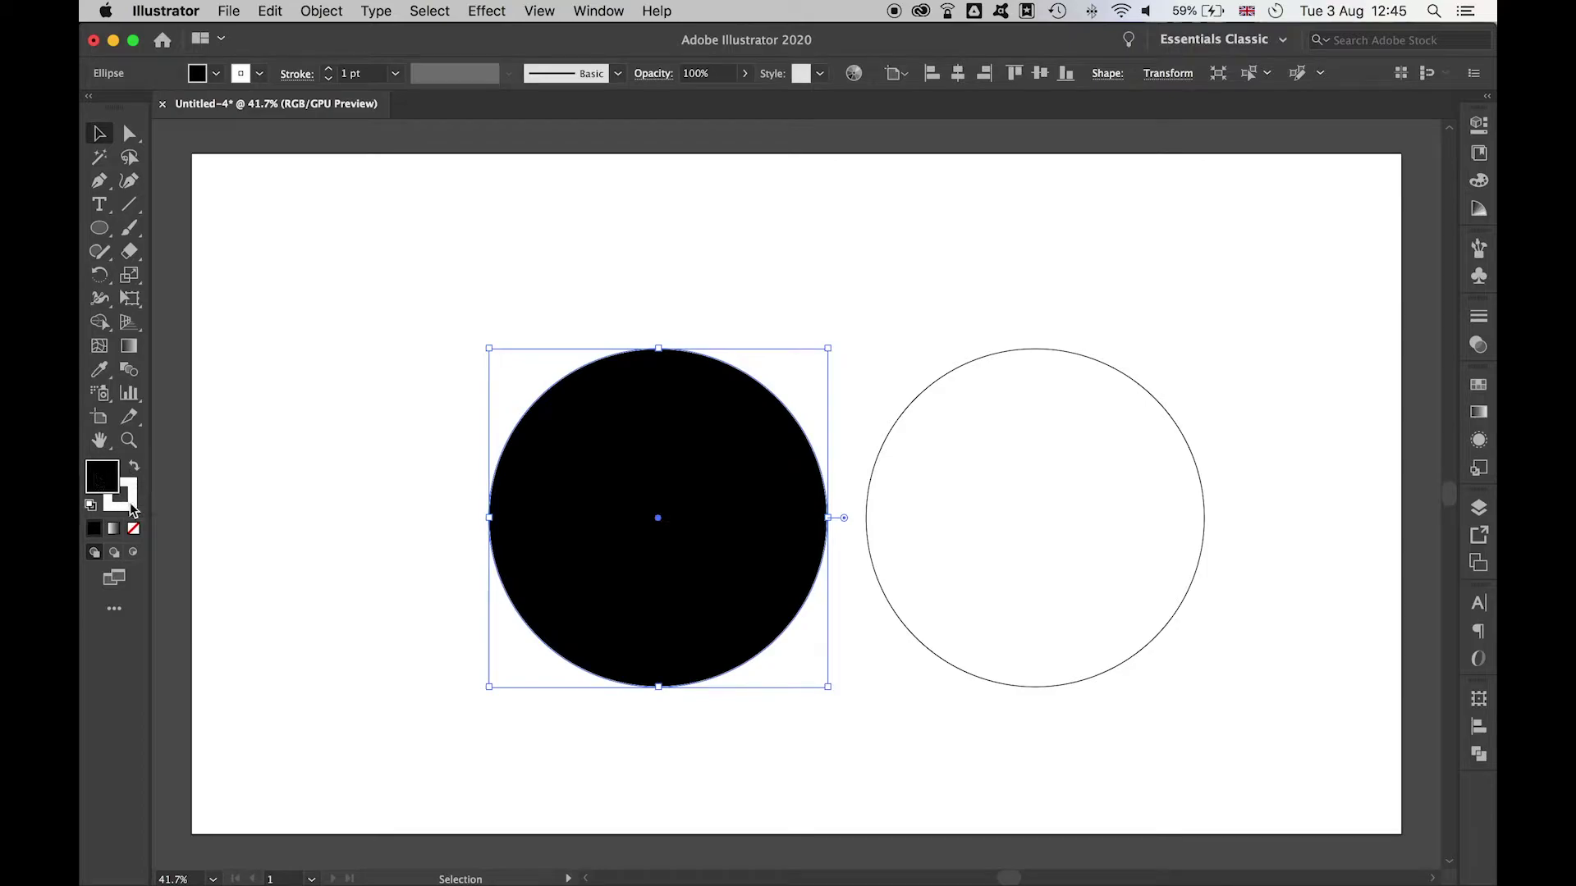
{"action": "left_click", "coordinate": [134, 530]}
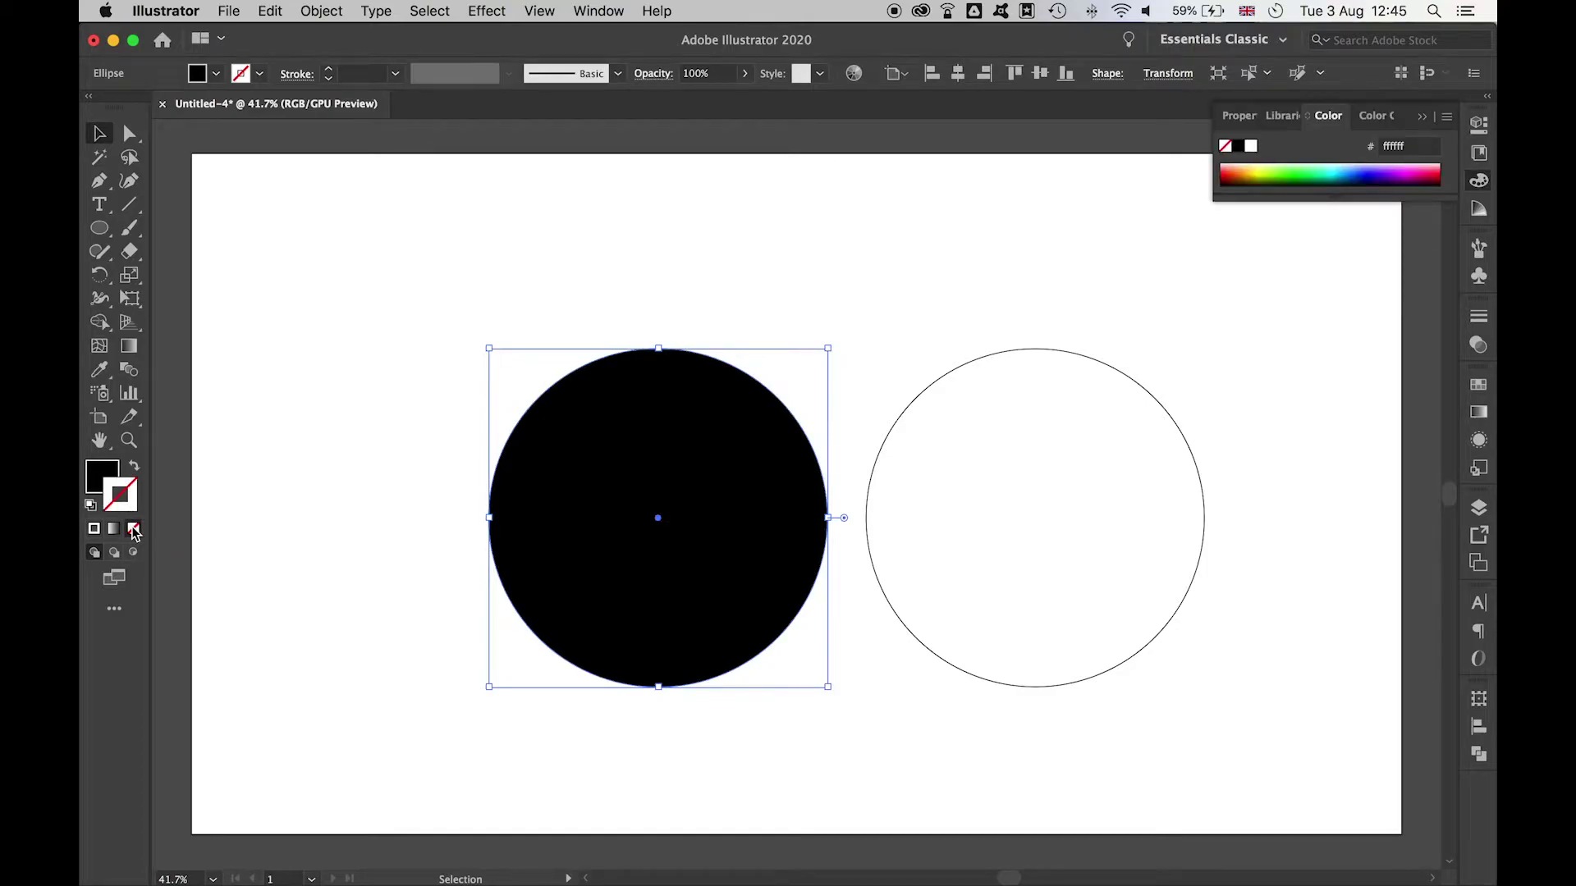
Set the right circle's fill to None so it stays a black outline.
{"action": "left_click", "coordinate": [962, 375]}
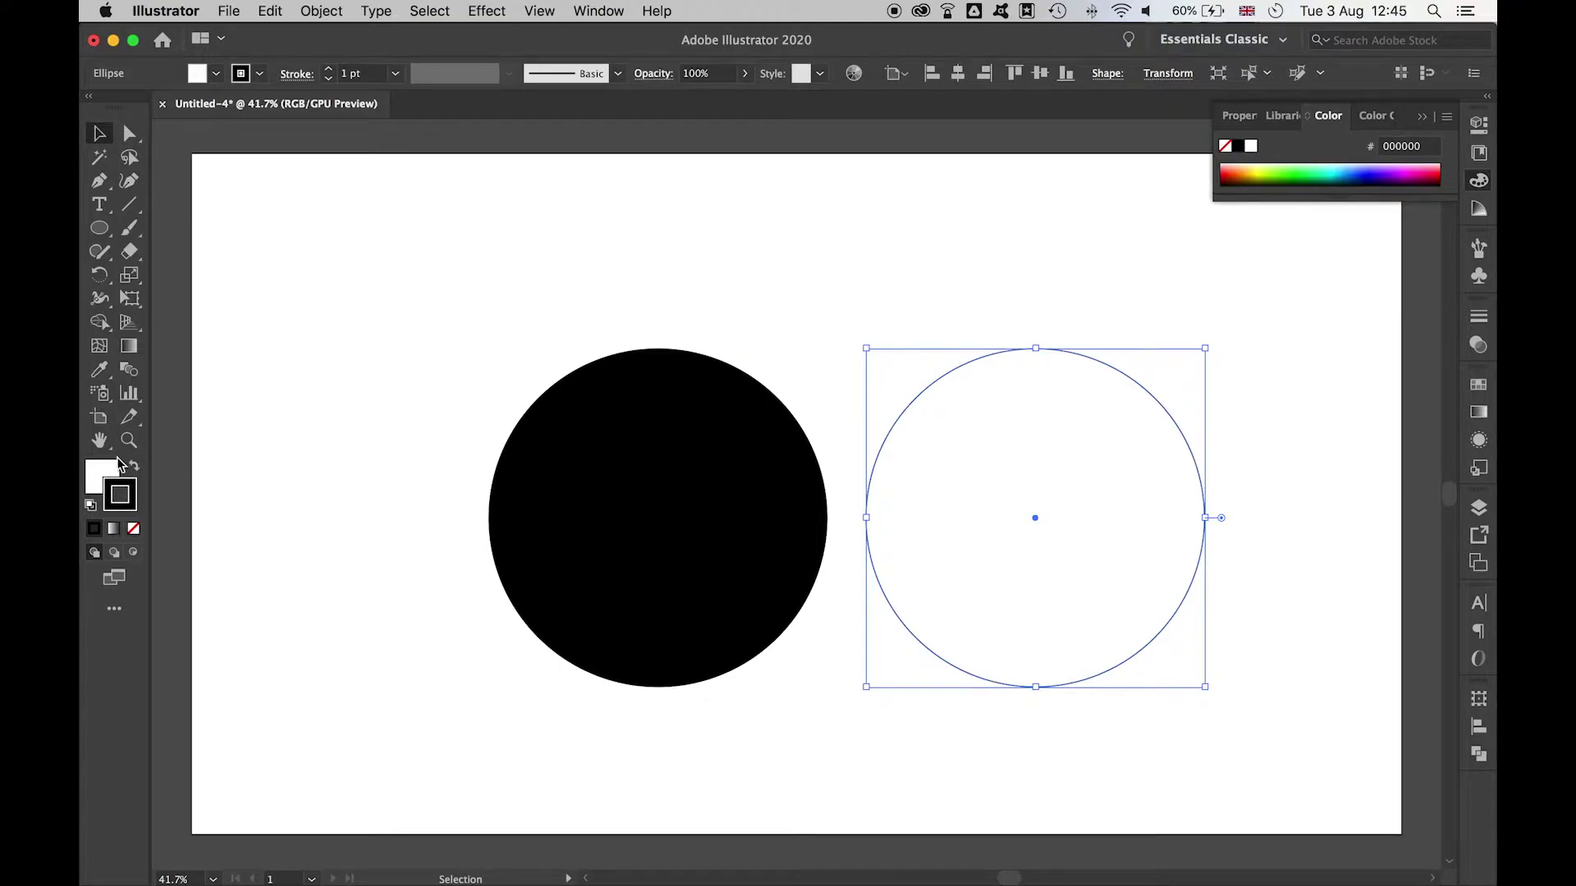
{"action": "left_click", "coordinate": [97, 475]}
{"action": "left_click", "coordinate": [134, 530]}
{"action": "left_click", "coordinate": [131, 491]}
{"action": "left_click", "coordinate": [830, 249]}
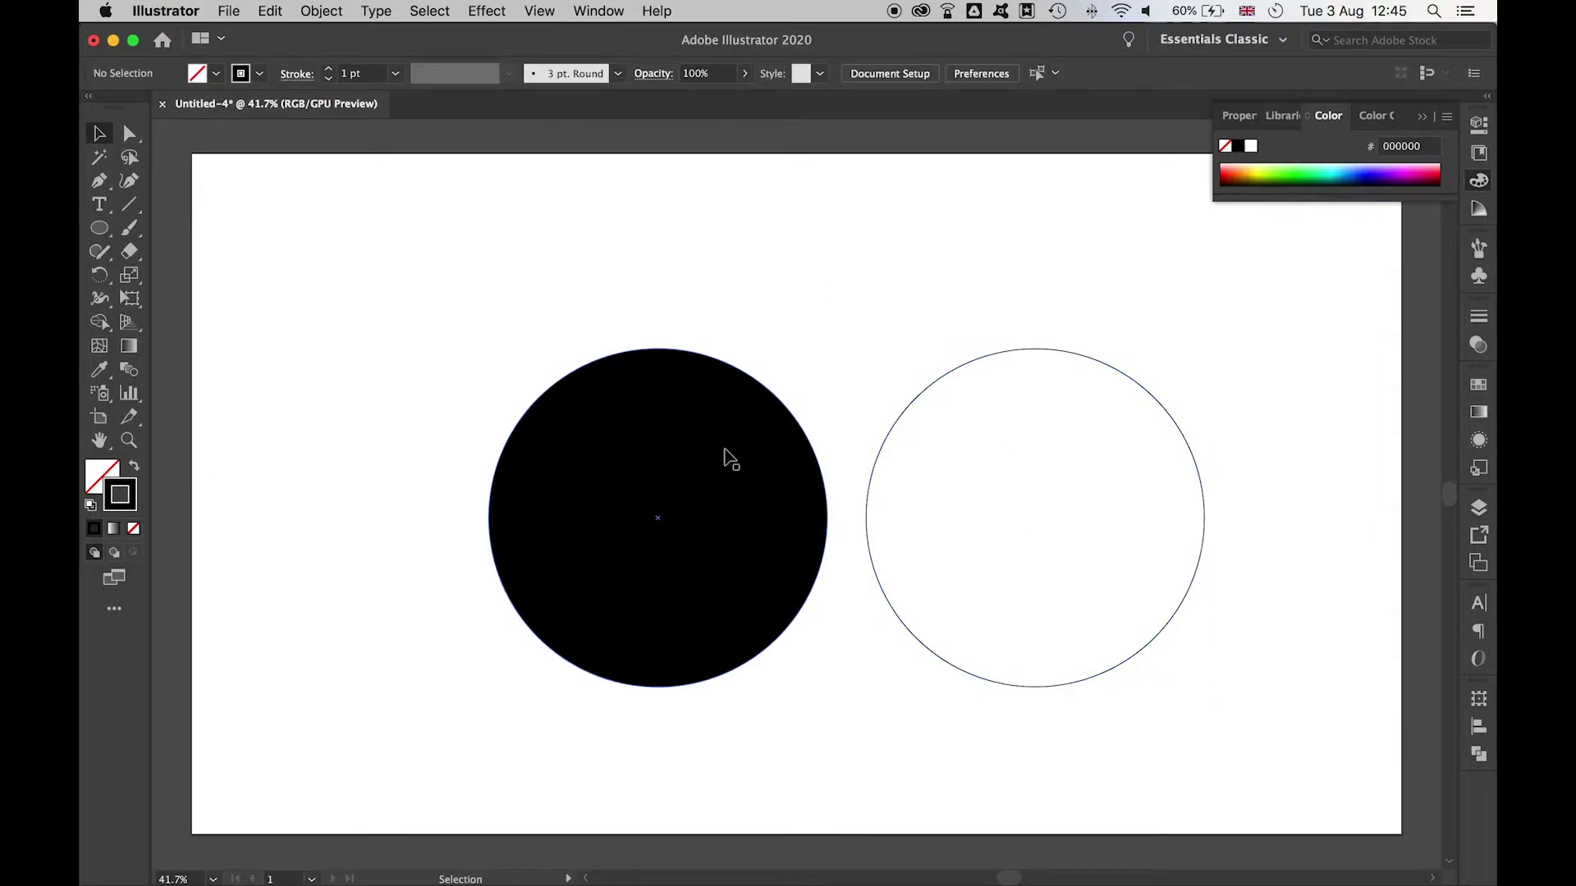
Shift the black disc off the left edge and align the outline circle horizontally and vertically to the artboard centre.
{"action": "left_click_drag", "start_coordinate": [724, 449], "coordinate": [242, 449]}
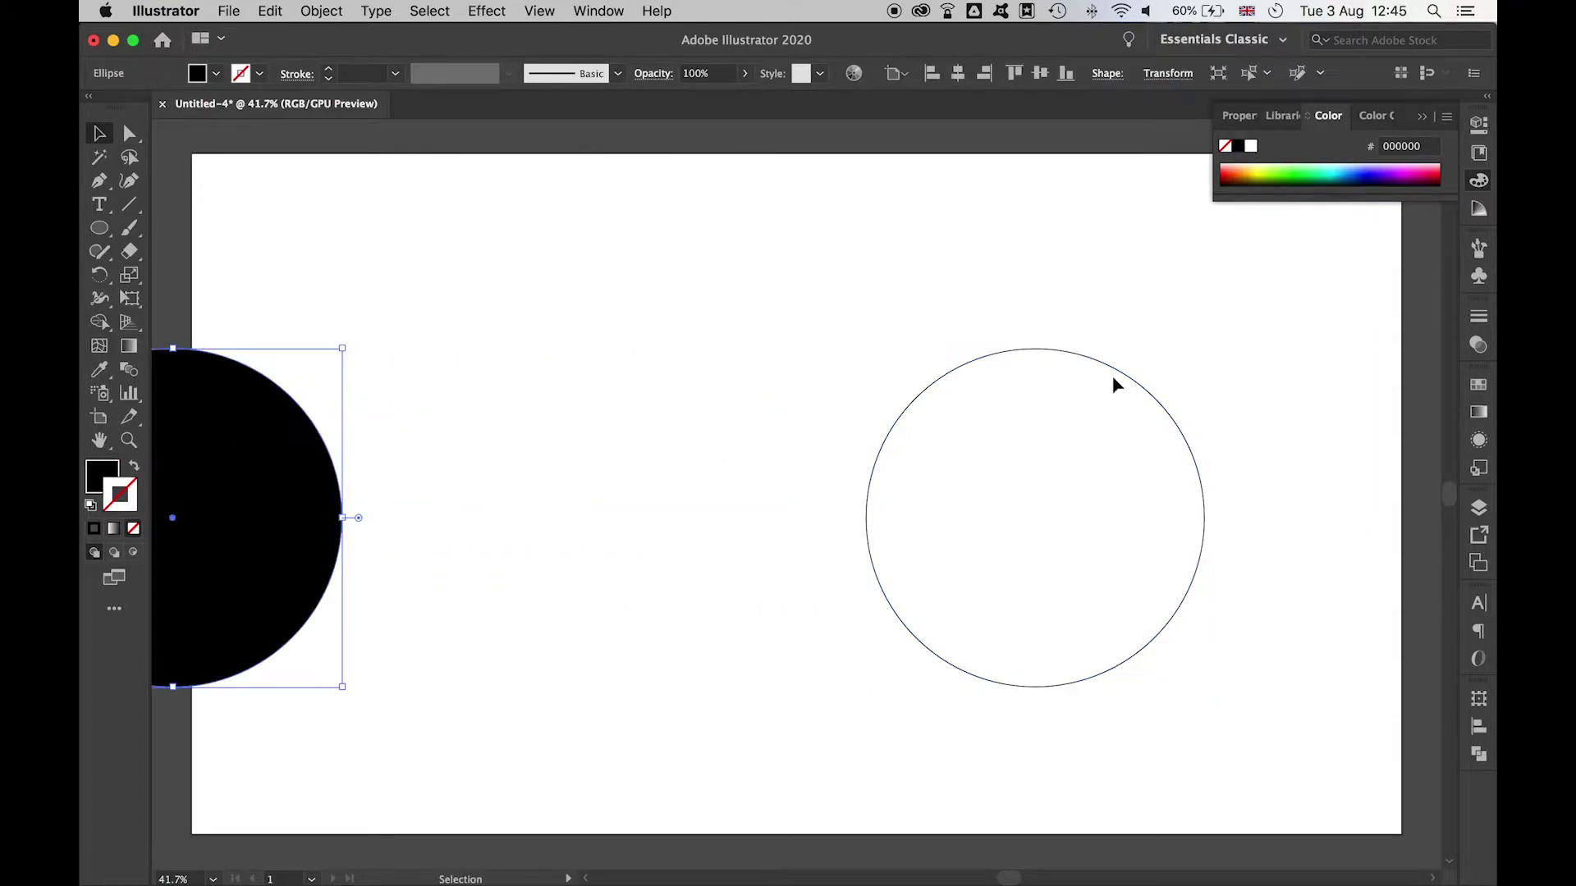
{"action": "left_click_drag", "start_coordinate": [1149, 389], "coordinate": [1053, 383]}
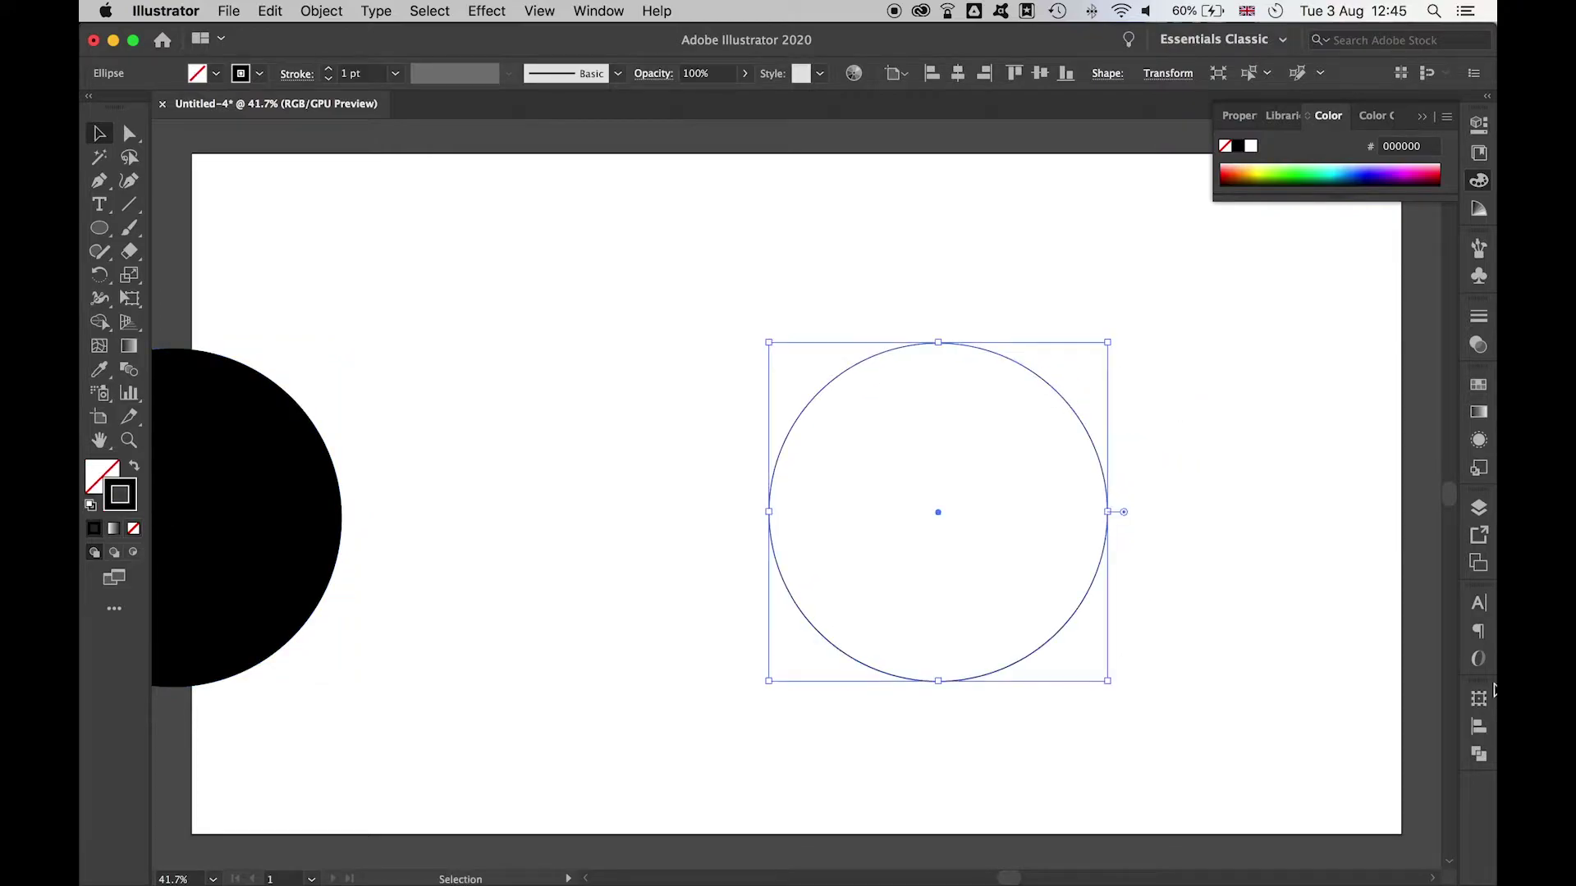
{"action": "left_click", "coordinate": [1480, 729]}
{"action": "left_click", "coordinate": [1274, 742]}
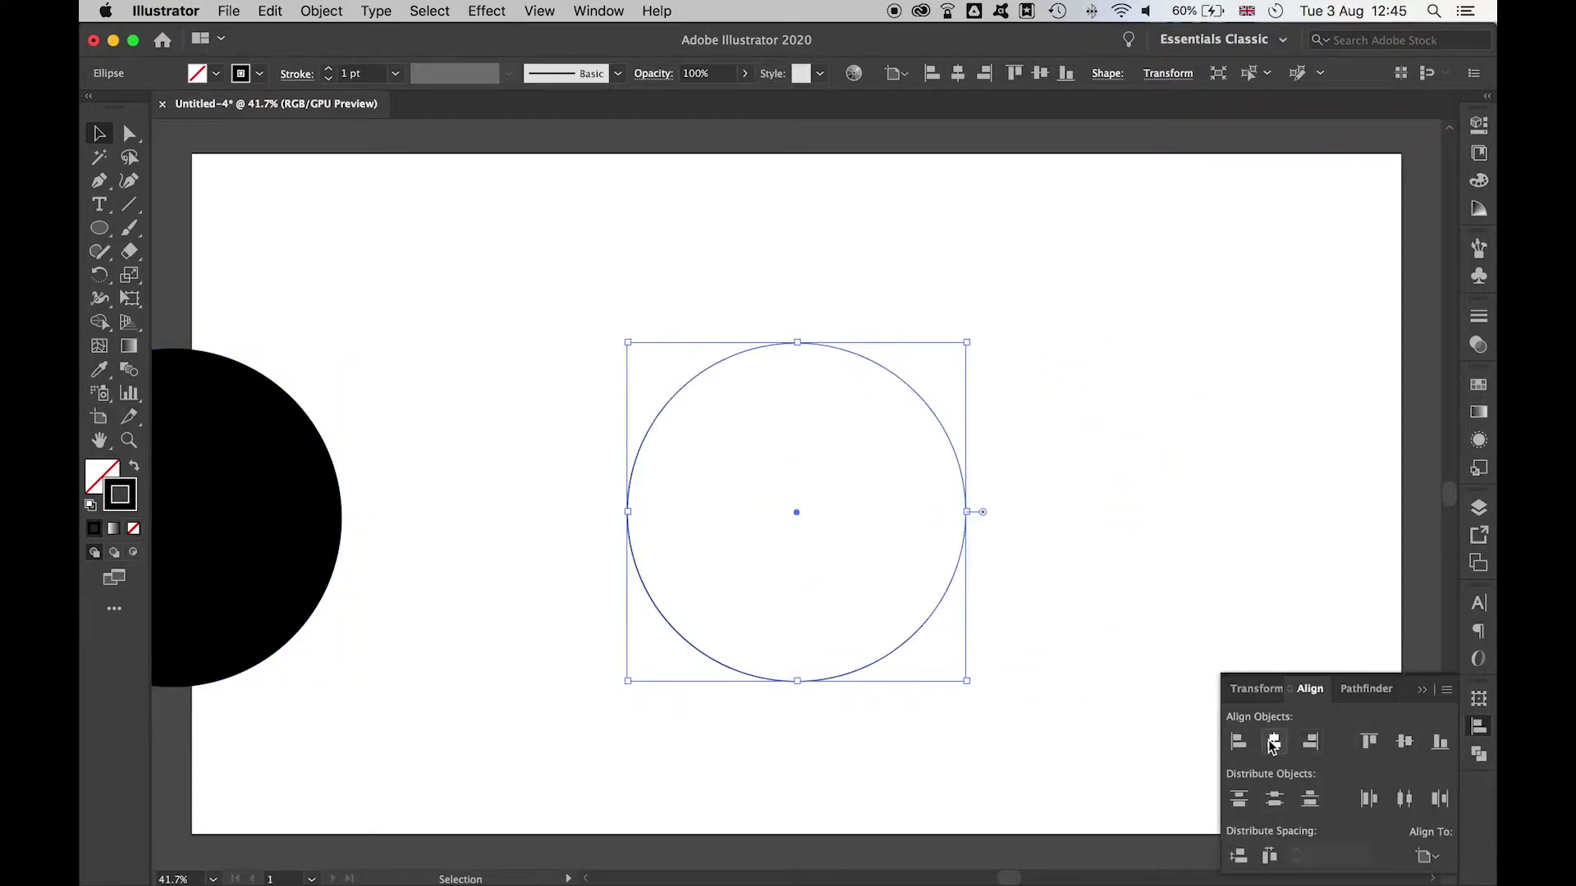
{"action": "left_click", "coordinate": [1411, 743]}
{"action": "left_click", "coordinate": [1428, 856]}
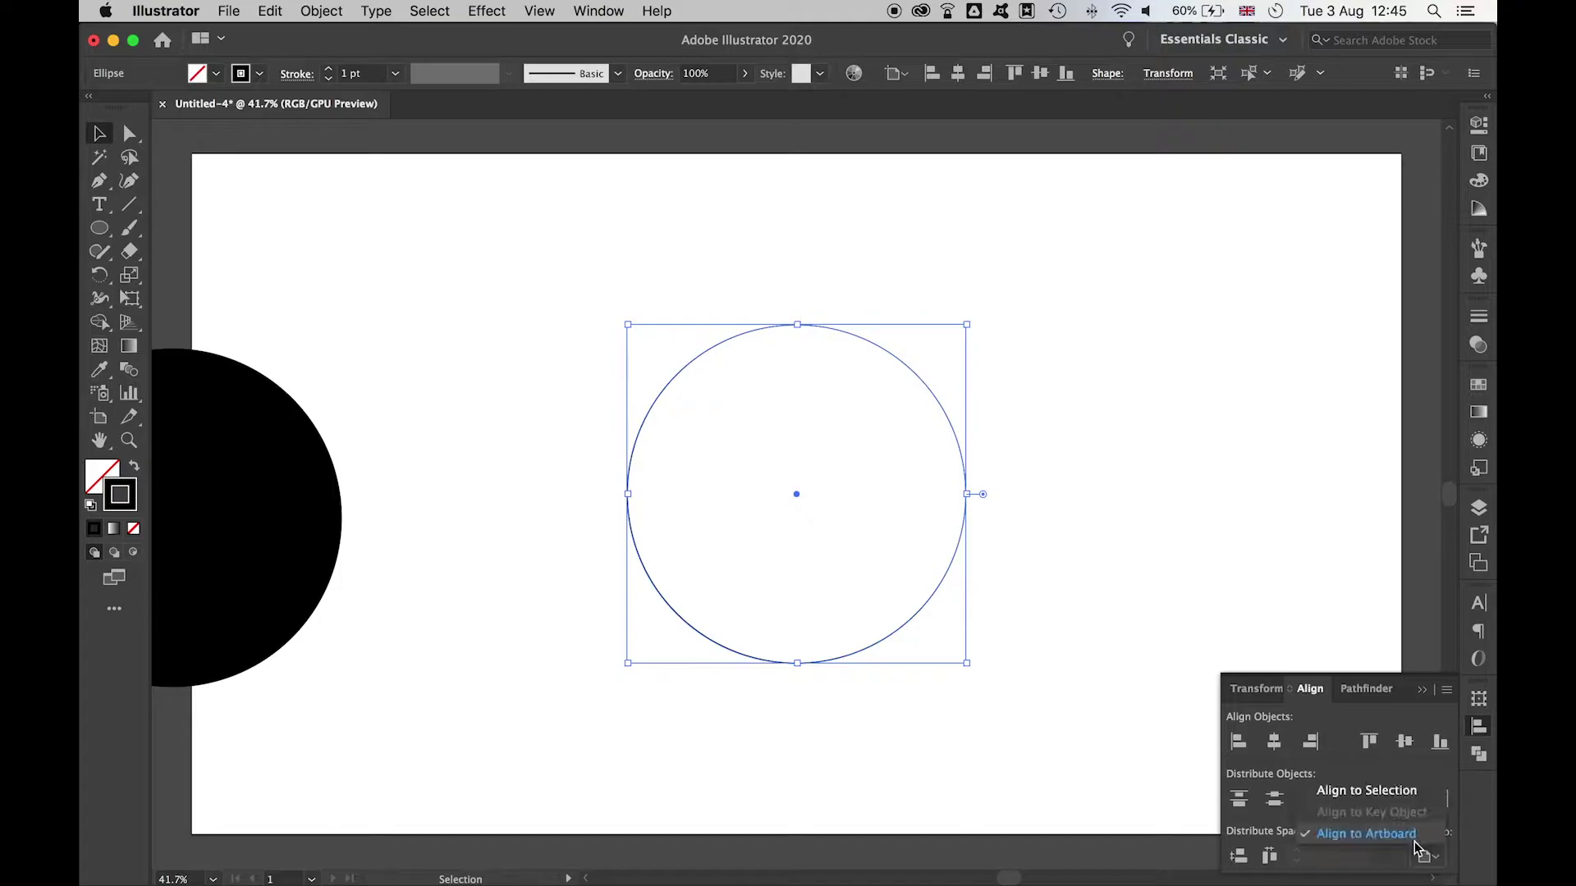
{"action": "left_click", "coordinate": [1479, 728]}
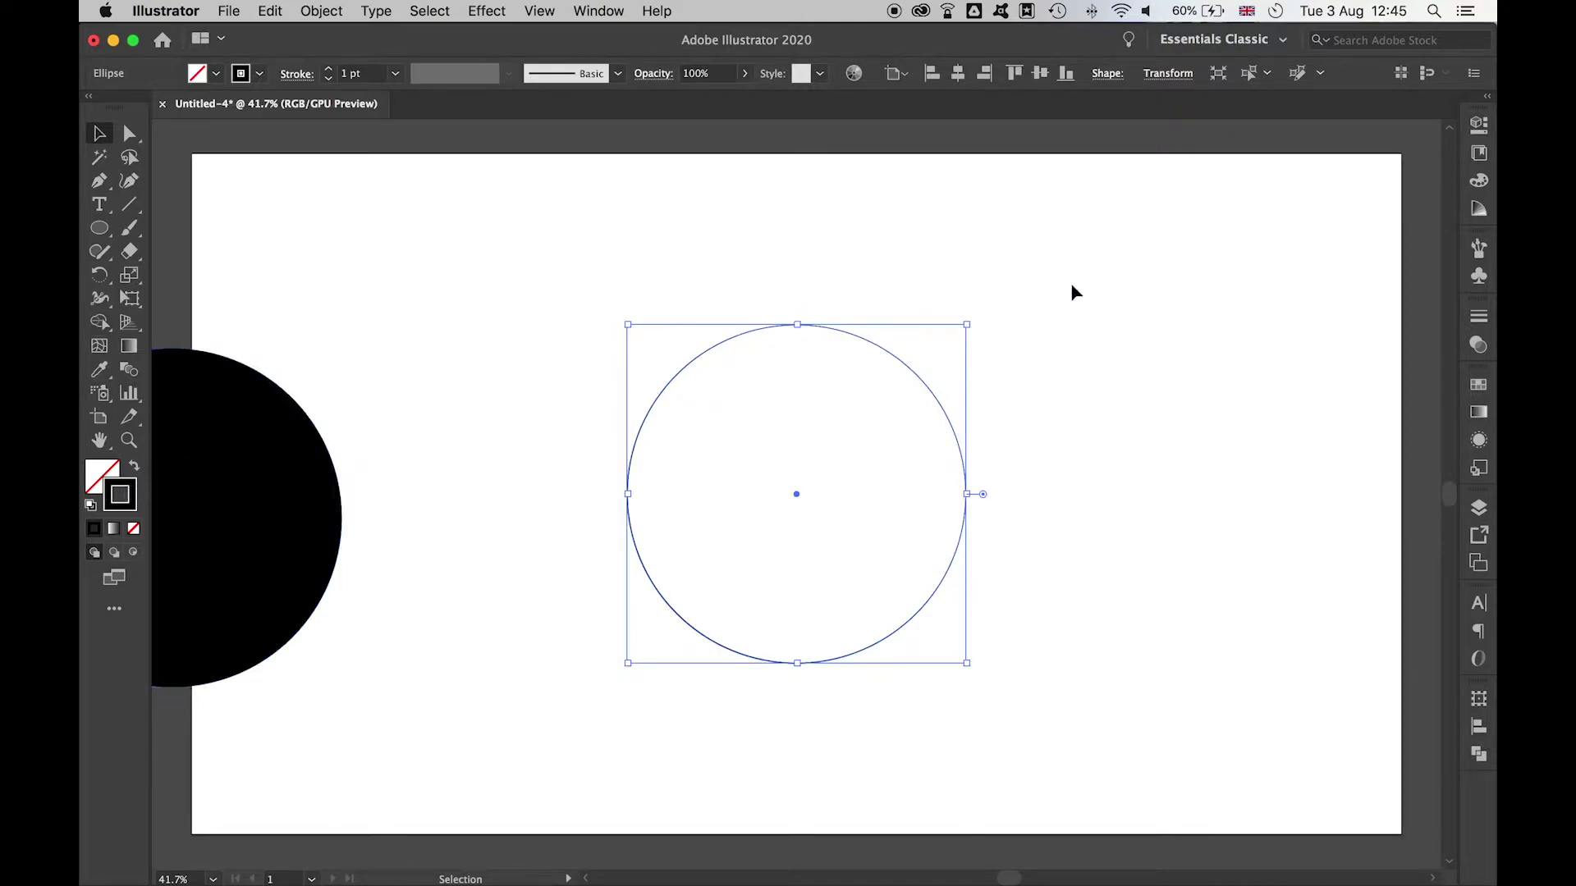
Set the outline circle's stroke weight to 50 pt, then step it up to 80 pt.
{"action": "left_click", "coordinate": [1478, 318]}
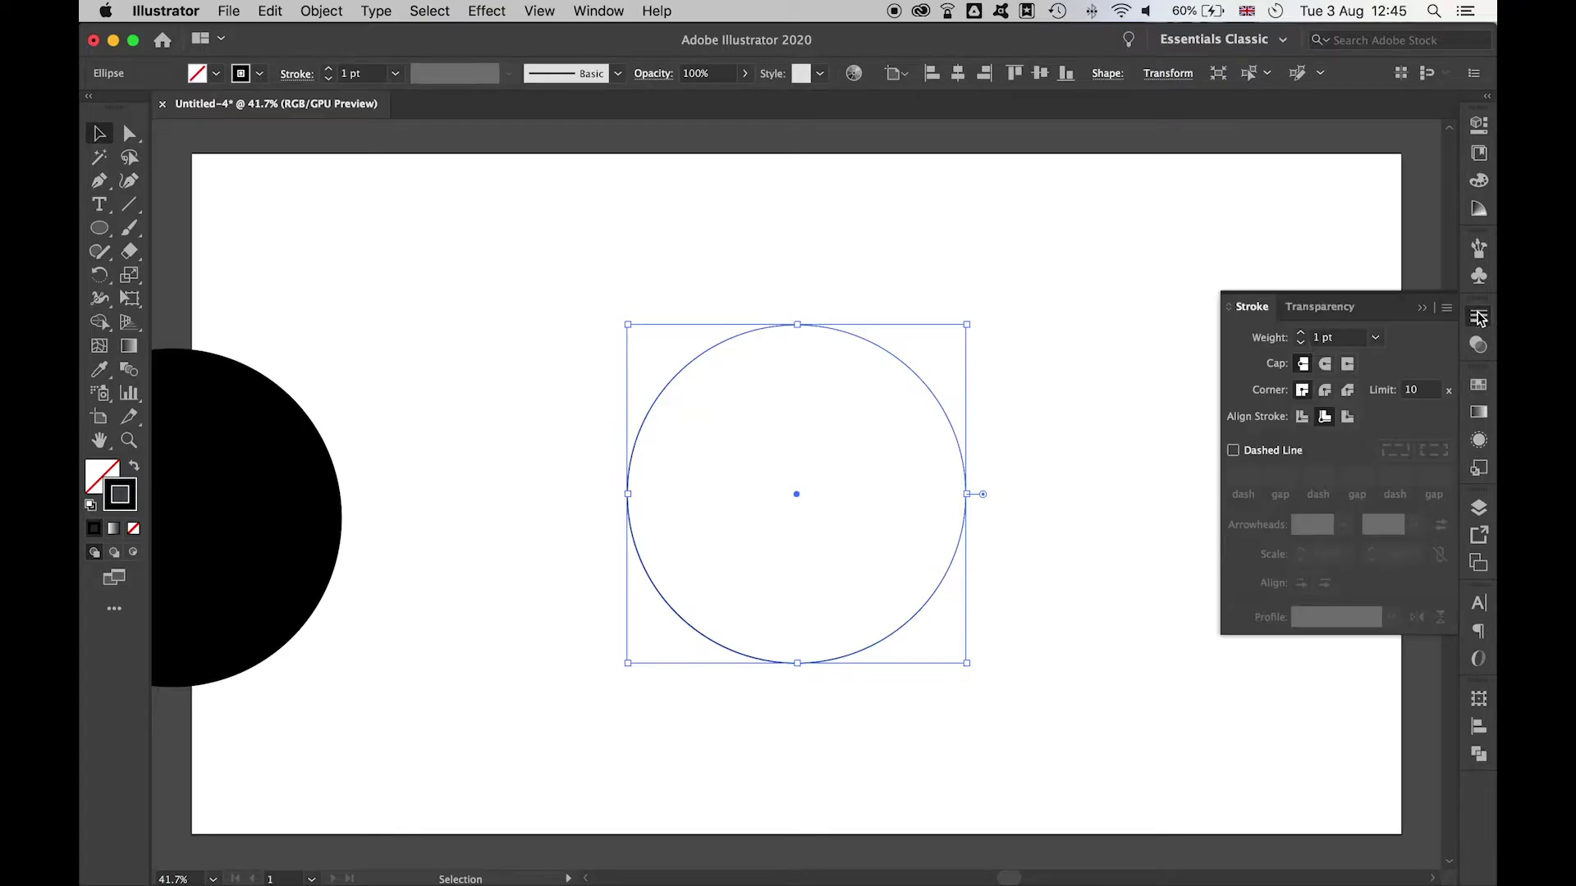
{"action": "left_click", "coordinate": [603, 11]}
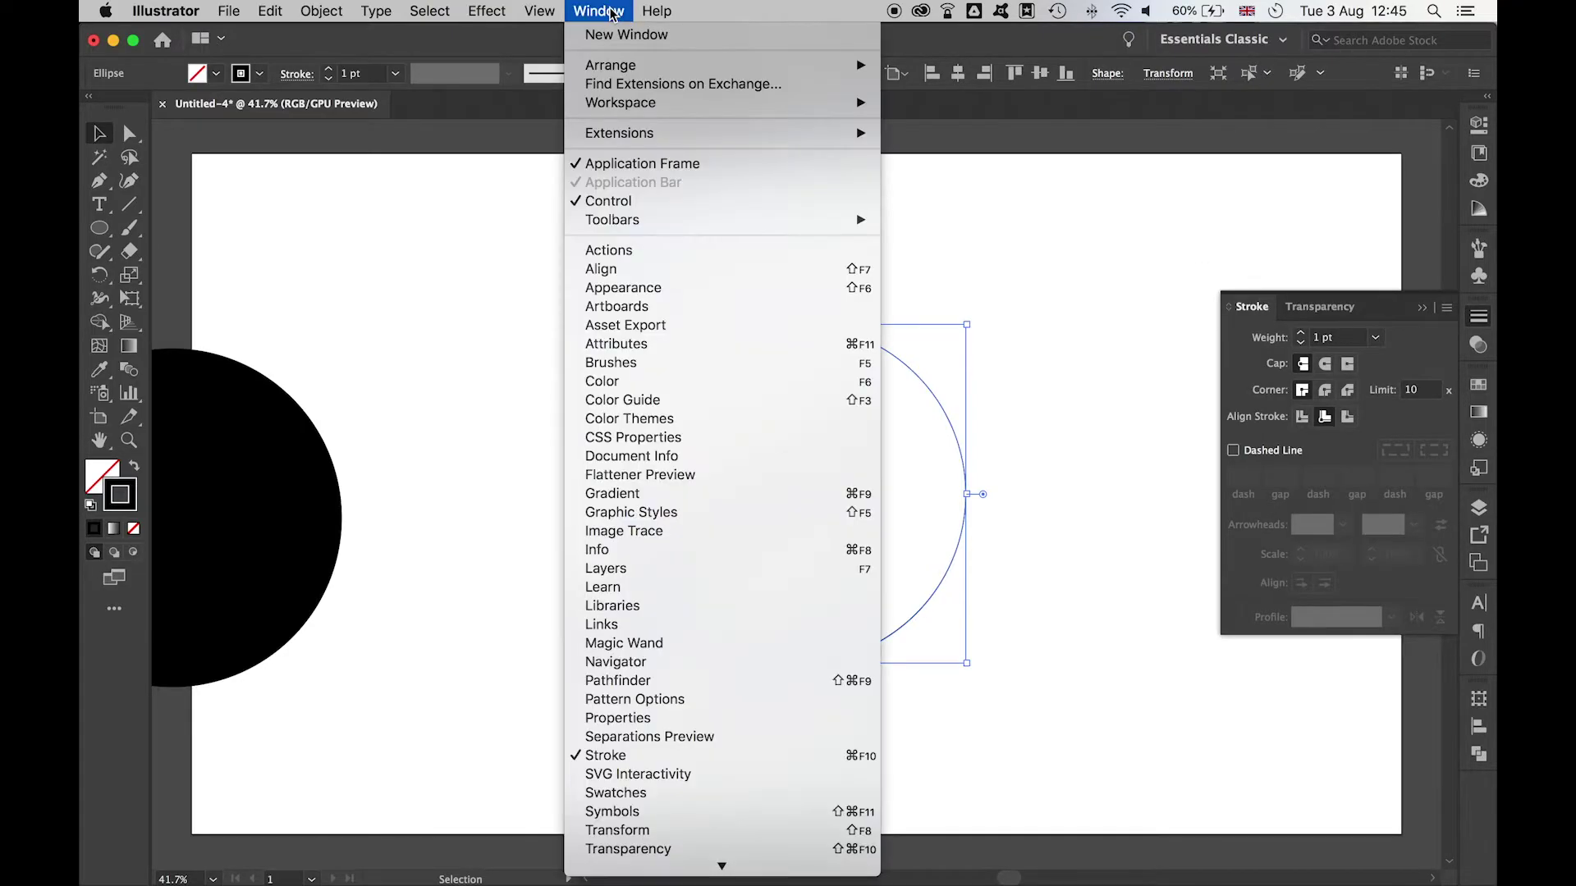
{"action": "left_click", "coordinate": [1152, 249]}
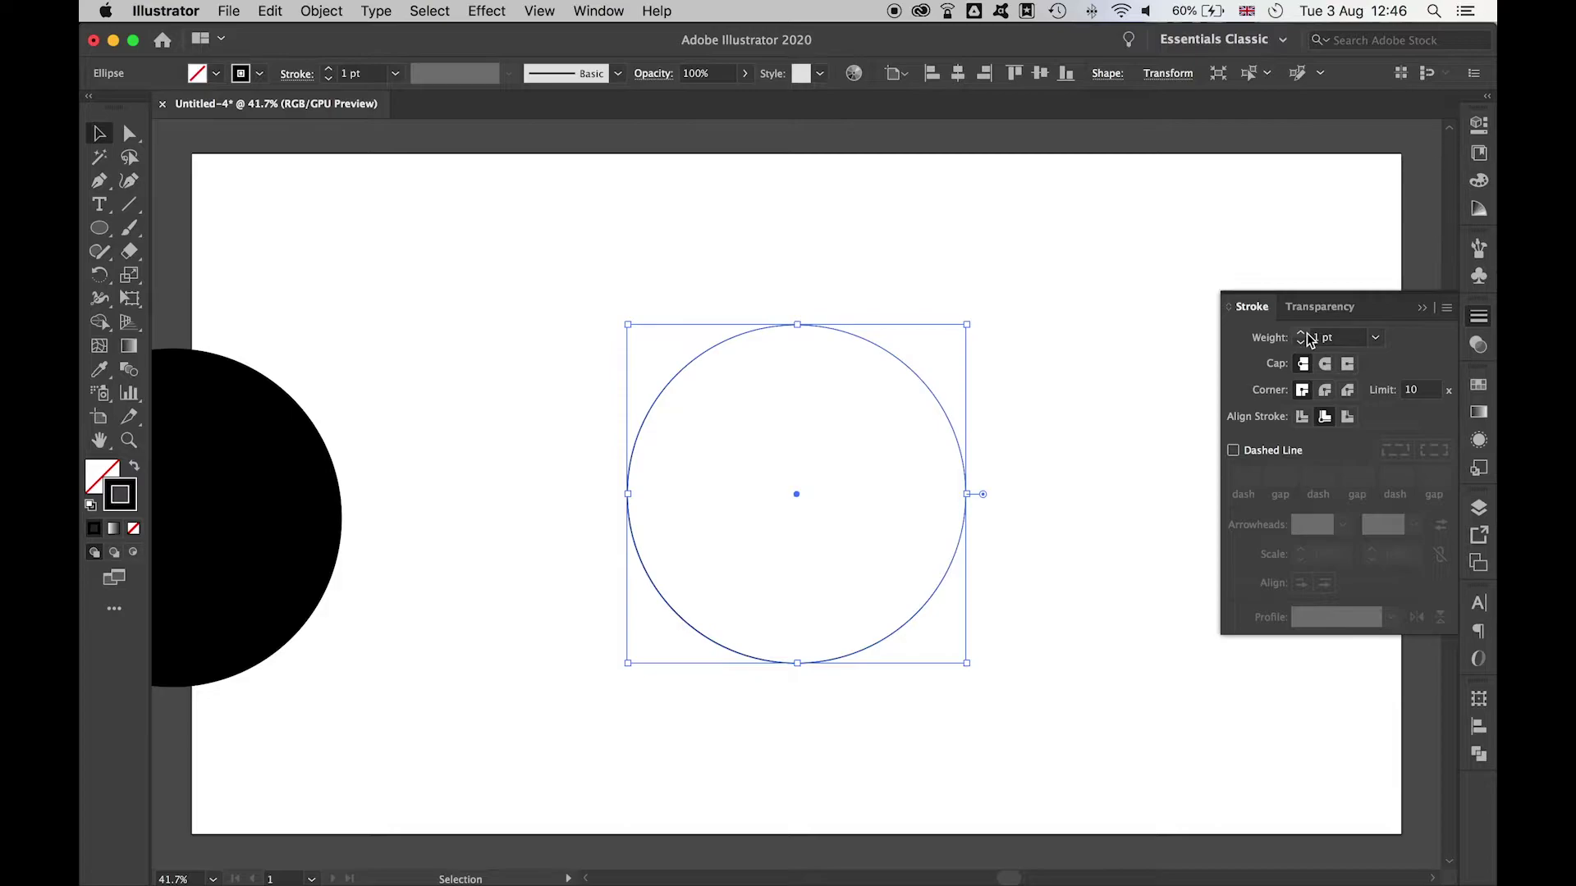
{"action": "double_click", "coordinate": [1311, 337]}
{"action": "type", "text": "50"}
{"action": "key", "text": "Return"}
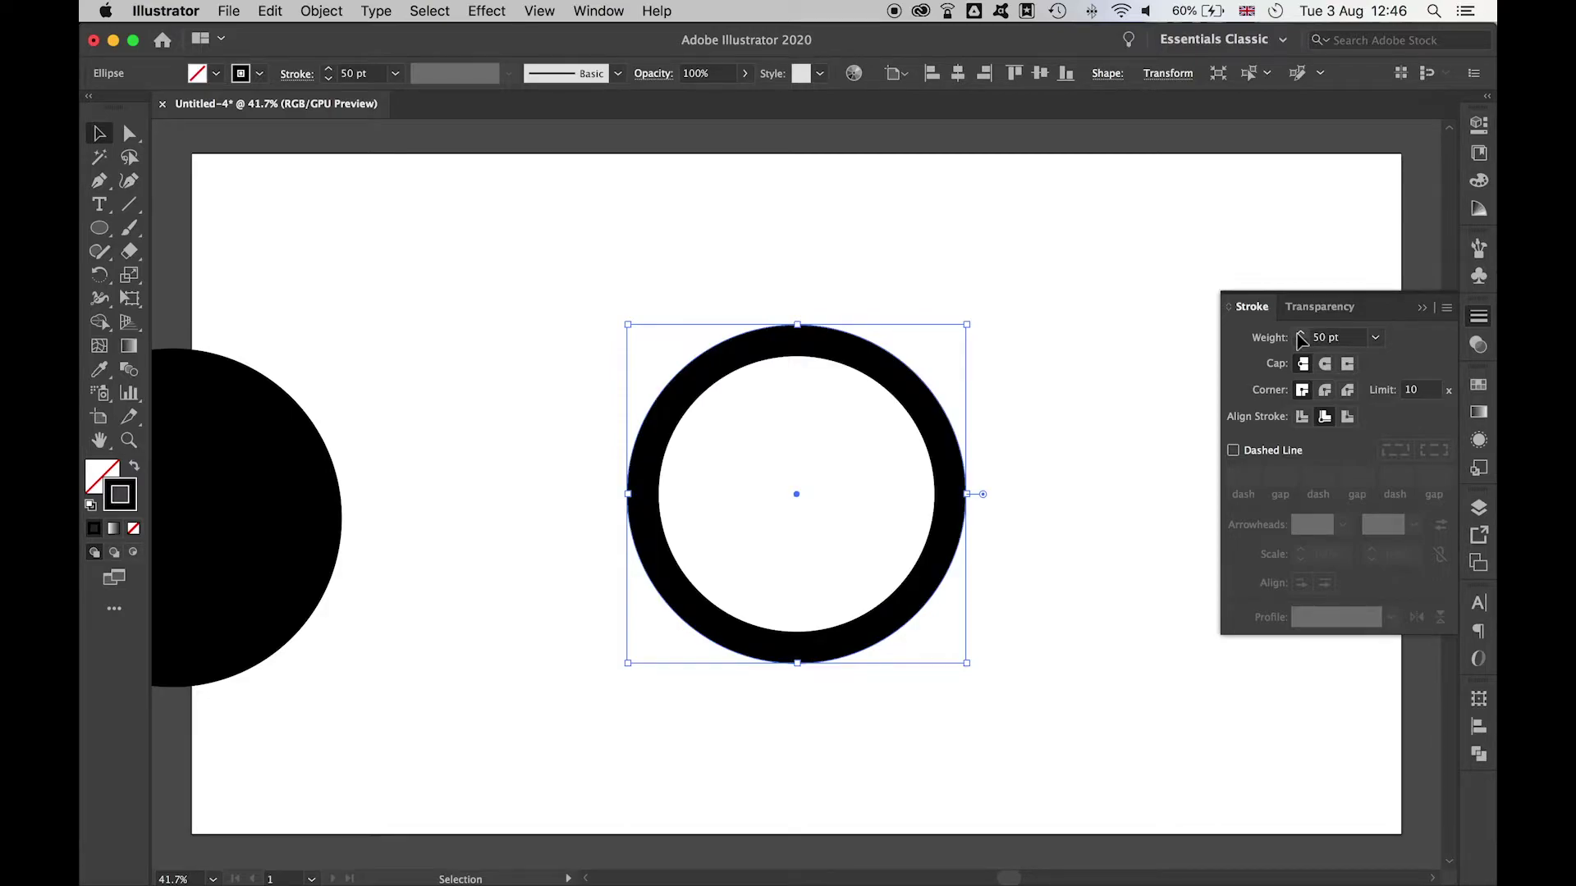
{"action": "left_click", "coordinate": [1301, 333], "text": "shift"}
{"action": "left_click", "coordinate": [1300, 333], "text": "shift"}
{"action": "left_click", "coordinate": [1301, 334], "text": "shift"}
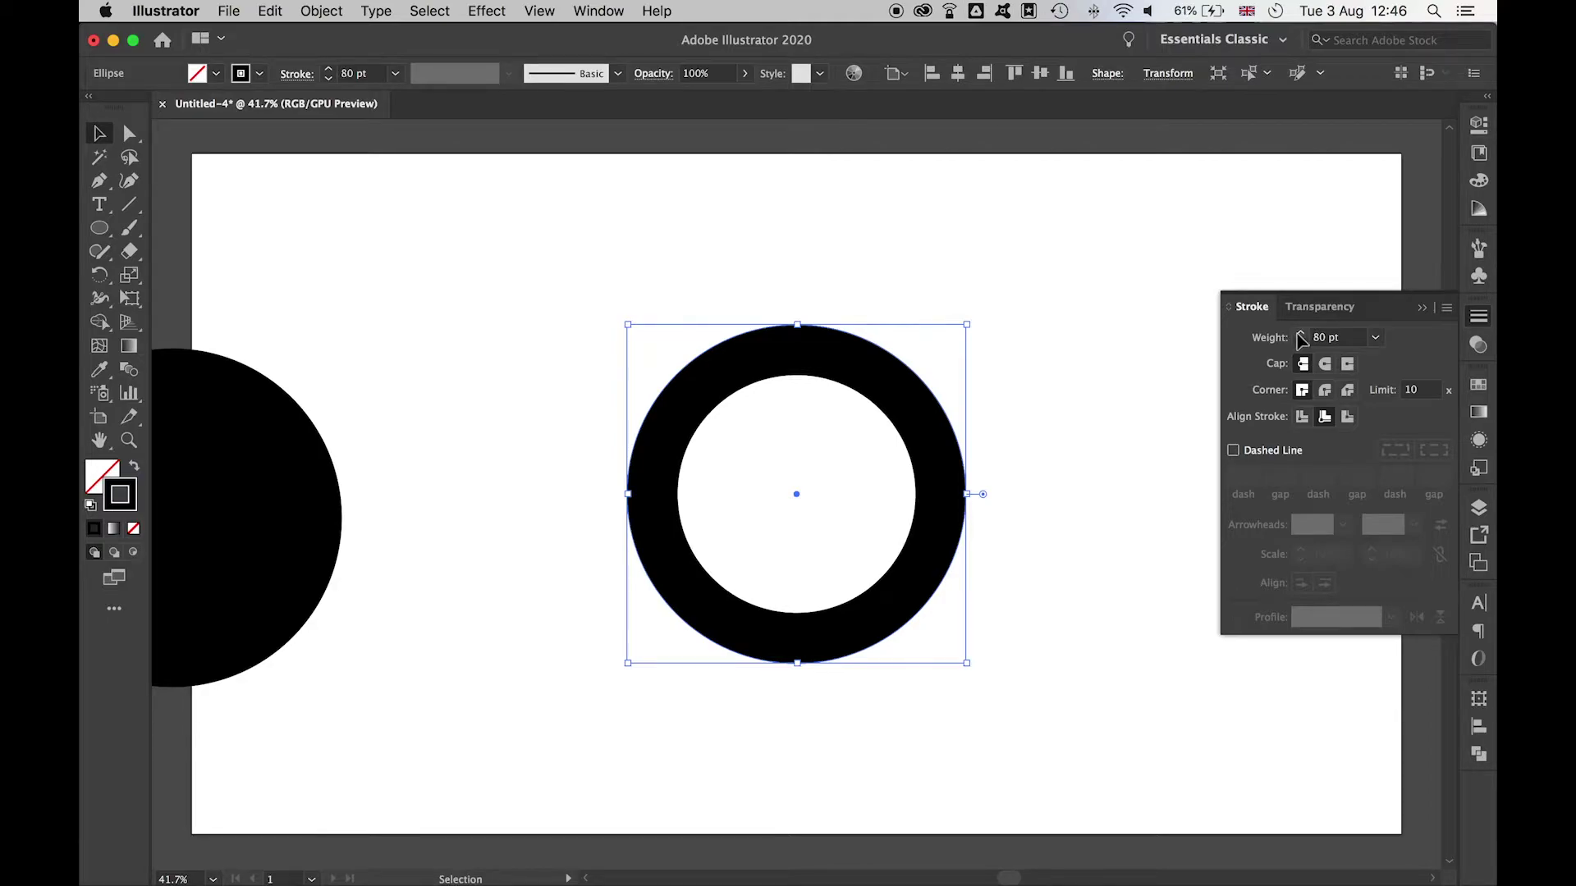
Align the stroke to center and turn on a dashed line with an 80 pt gap.
{"action": "left_click", "coordinate": [1302, 417]}
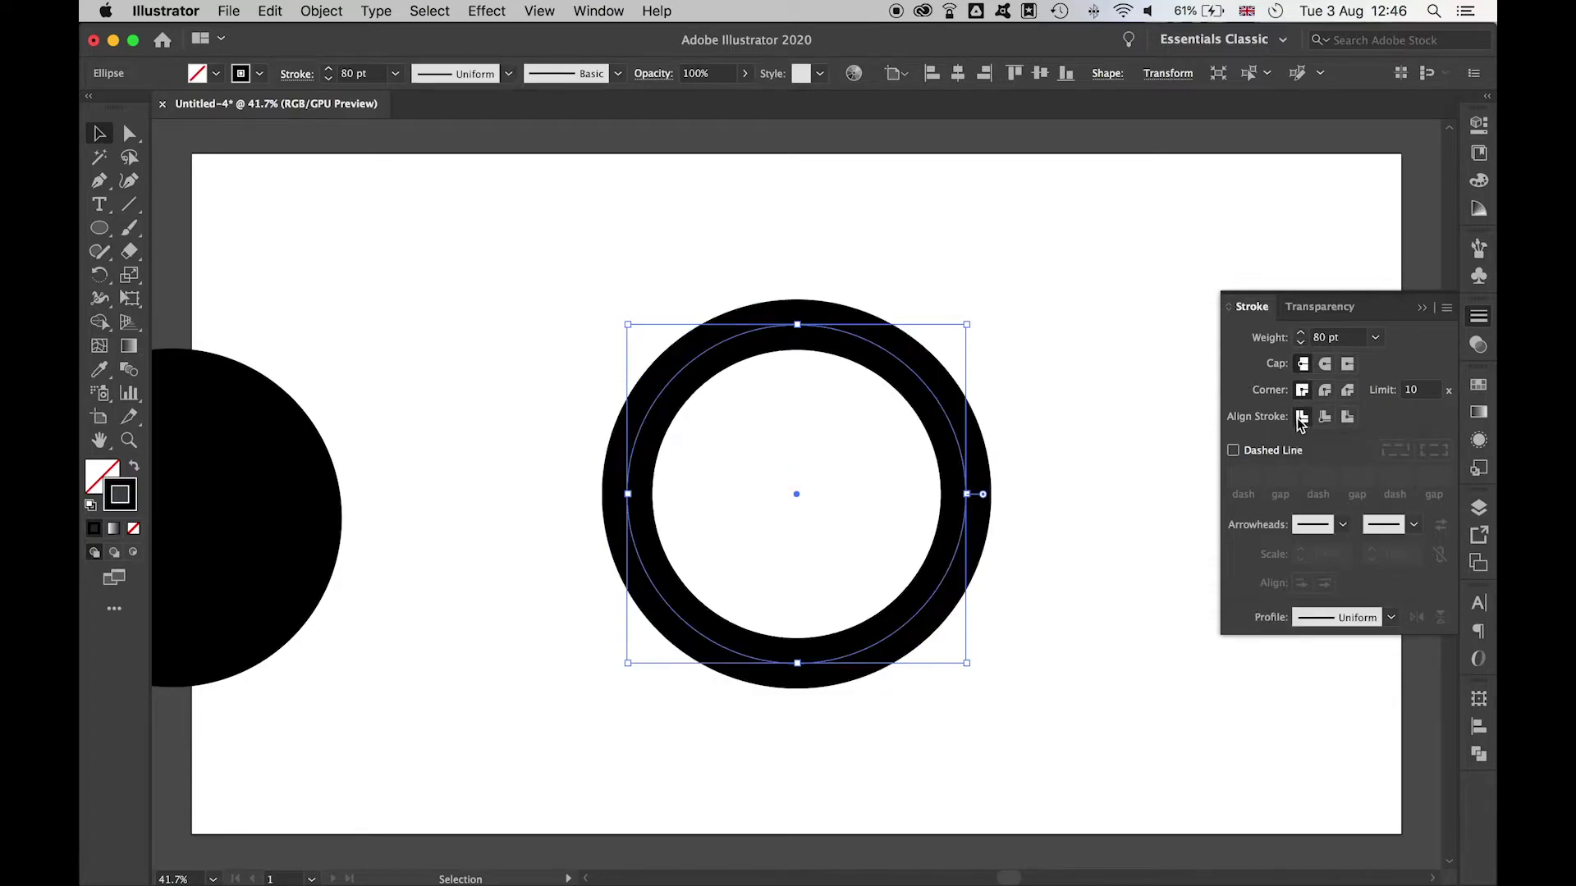
{"action": "left_click", "coordinate": [1233, 451]}
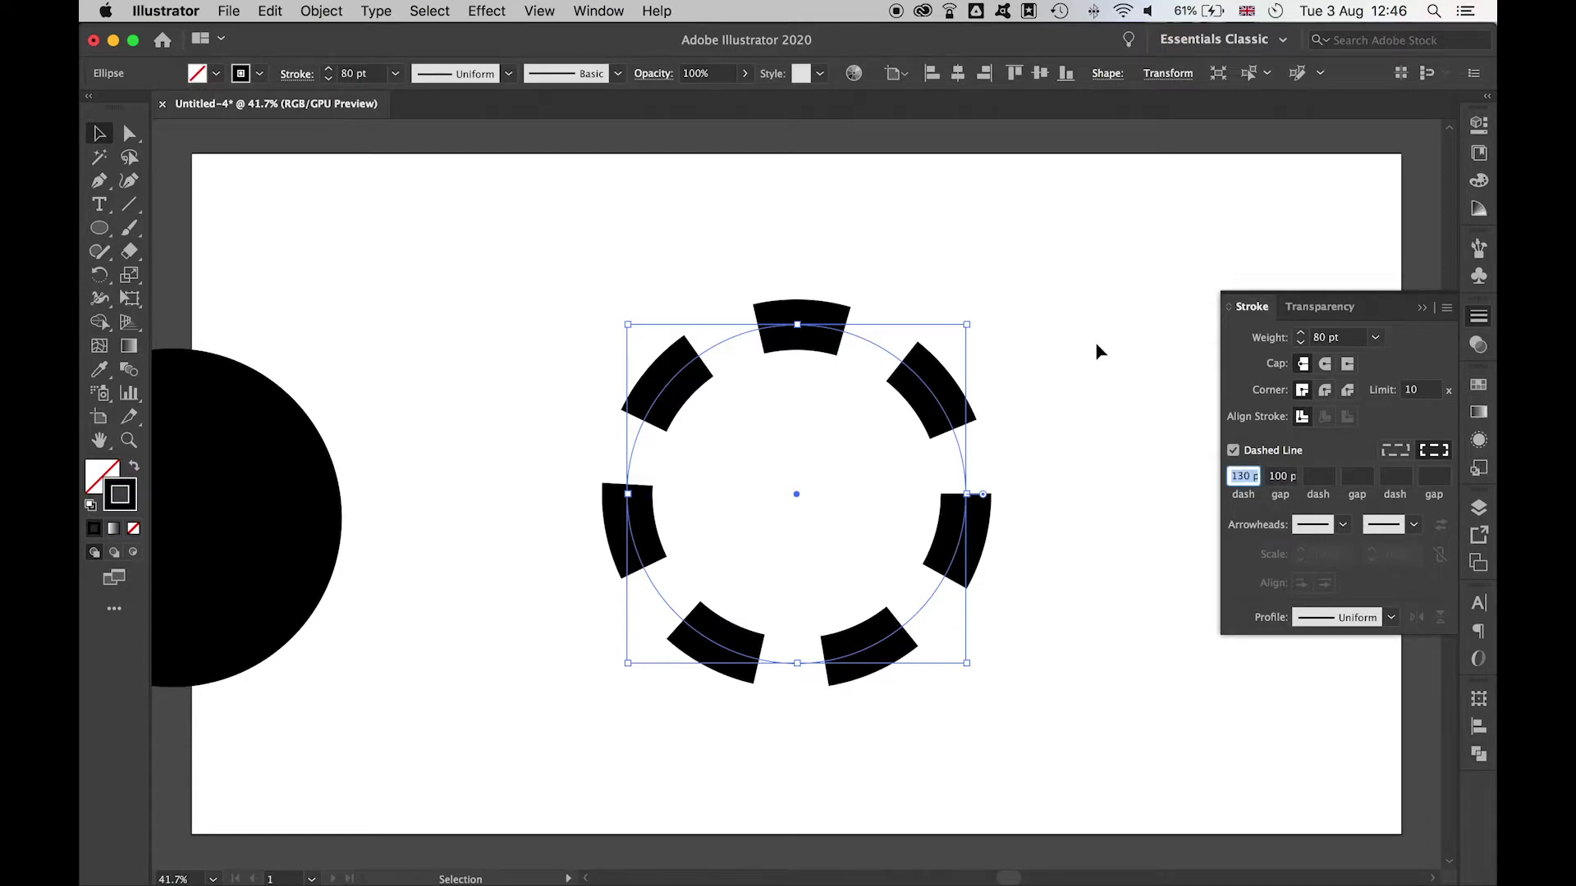
{"action": "left_click", "coordinate": [1280, 476]}
{"action": "type", "text": "8"}
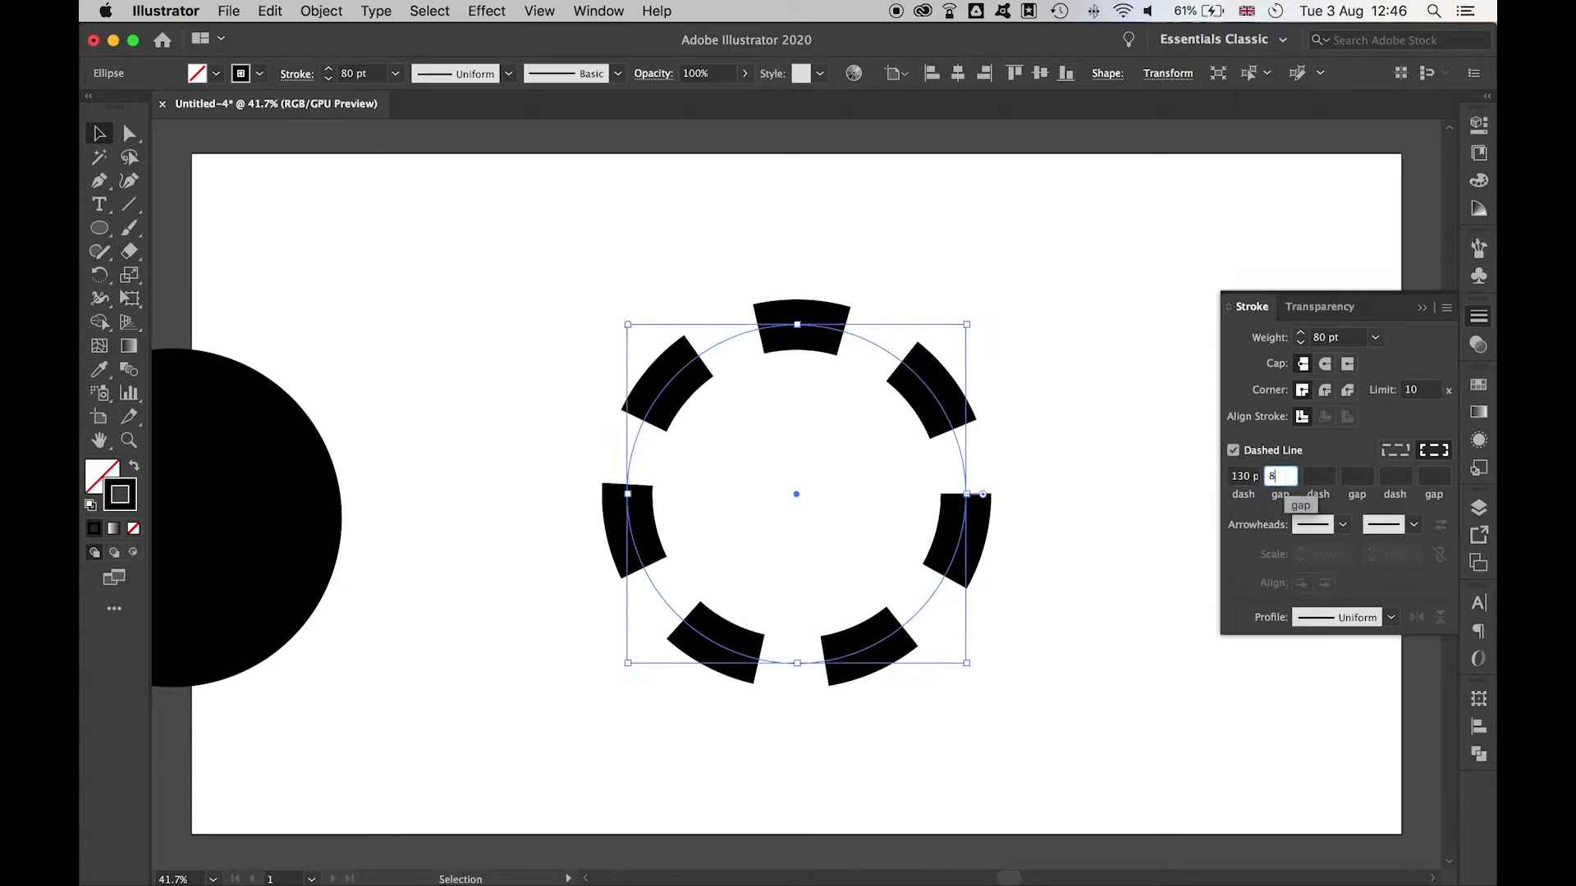
{"action": "type", "text": "0"}
{"action": "key", "text": "Return"}
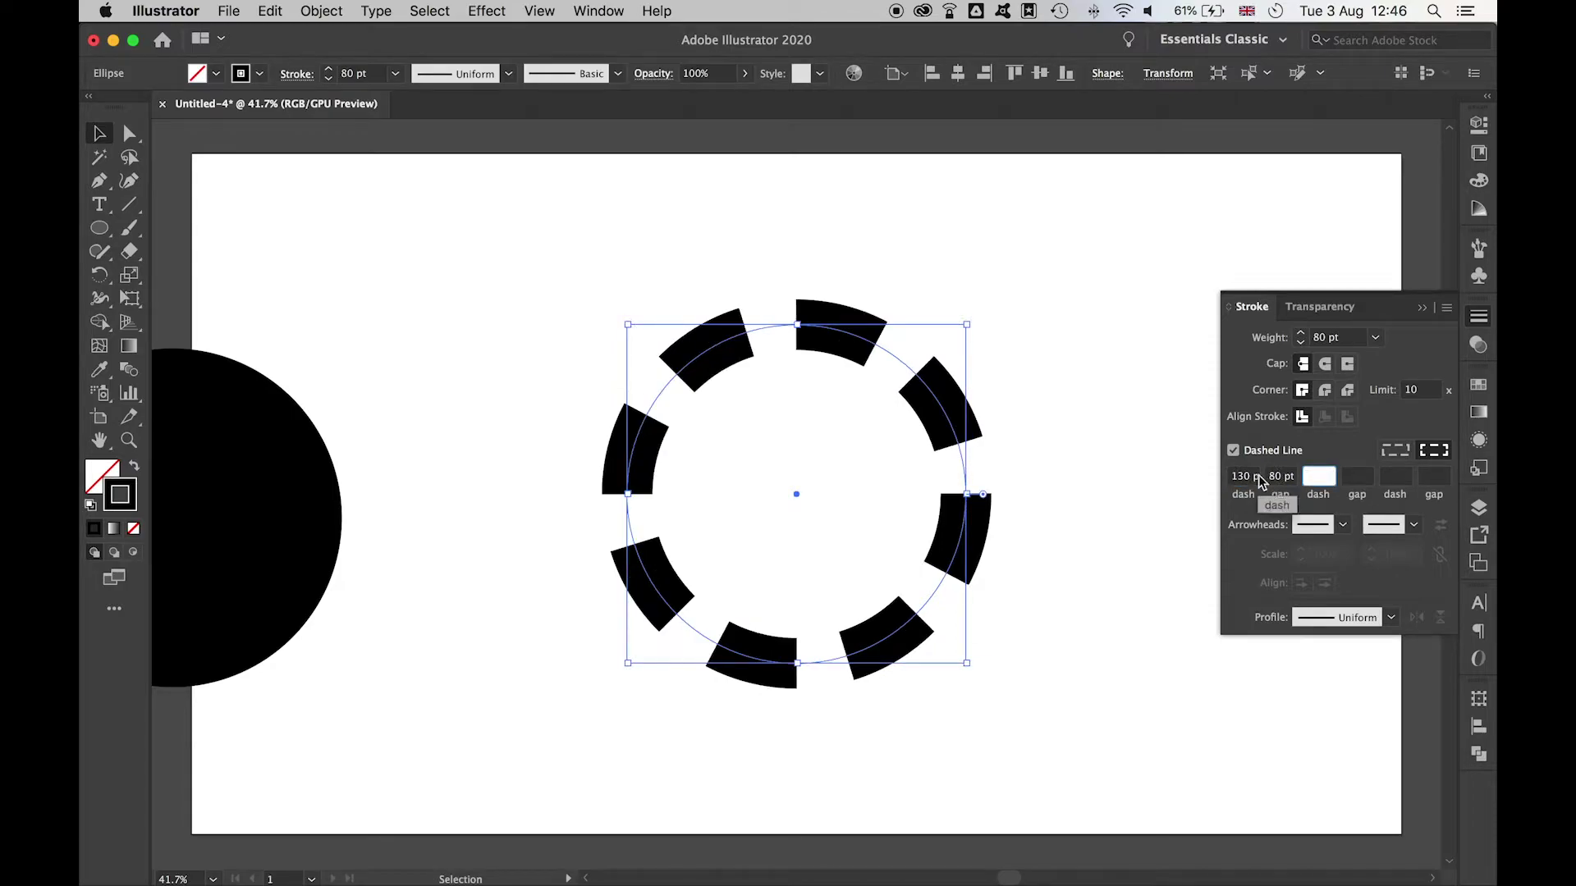
Set dash 150 pt and gap 100 pt, and raise the stroke weight to 110 pt.
{"action": "left_click", "coordinate": [1254, 477]}
{"action": "double_click", "coordinate": [1254, 477]}
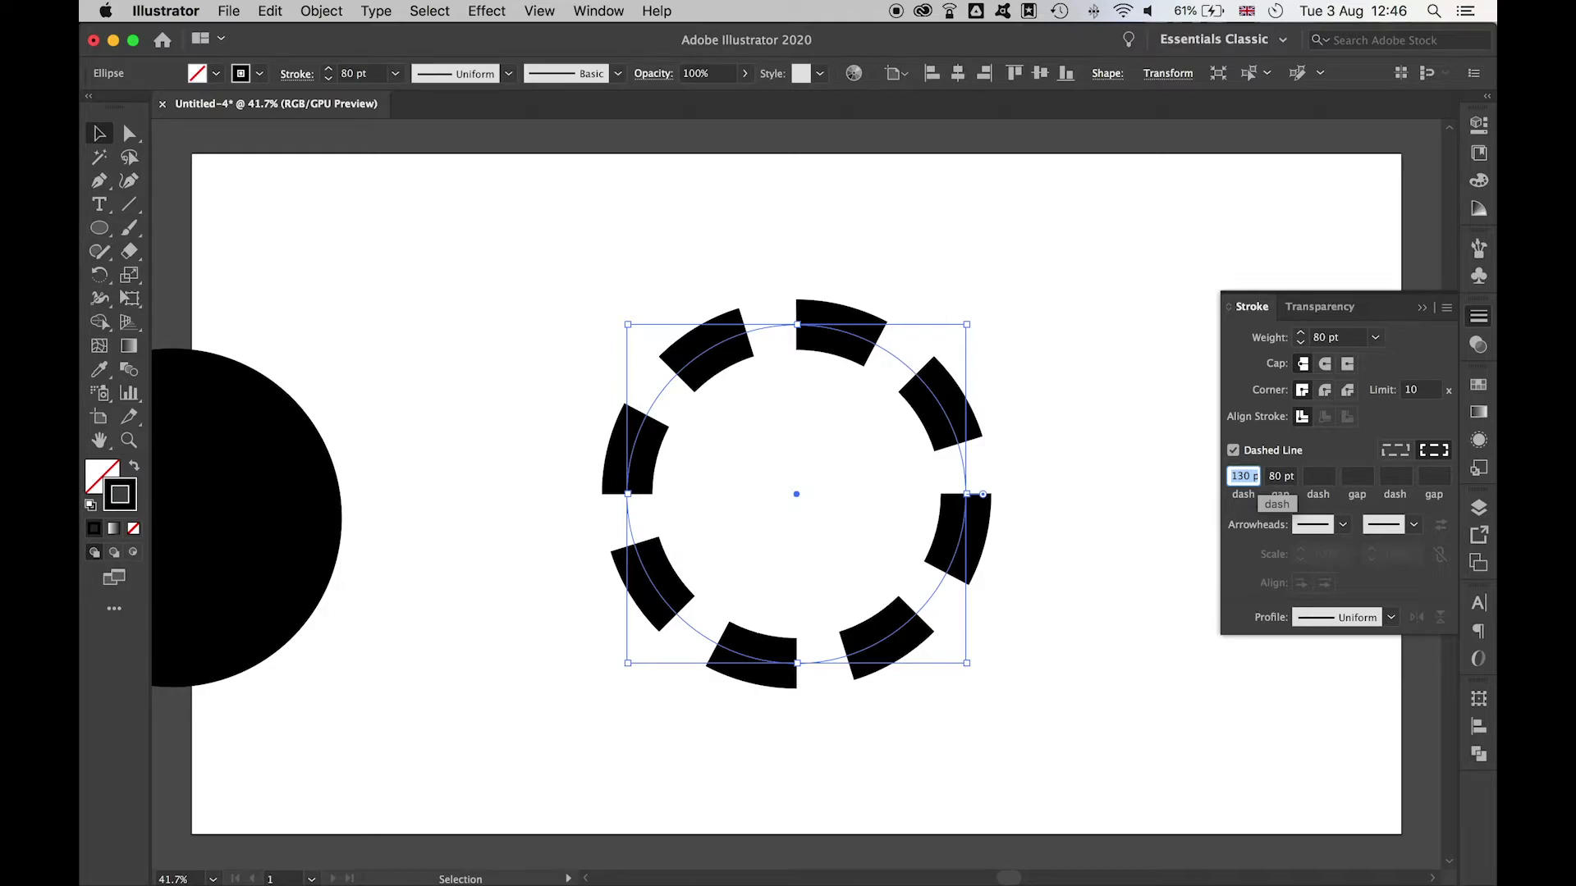
{"action": "type", "text": "150"}
{"action": "key", "text": "Tab"}
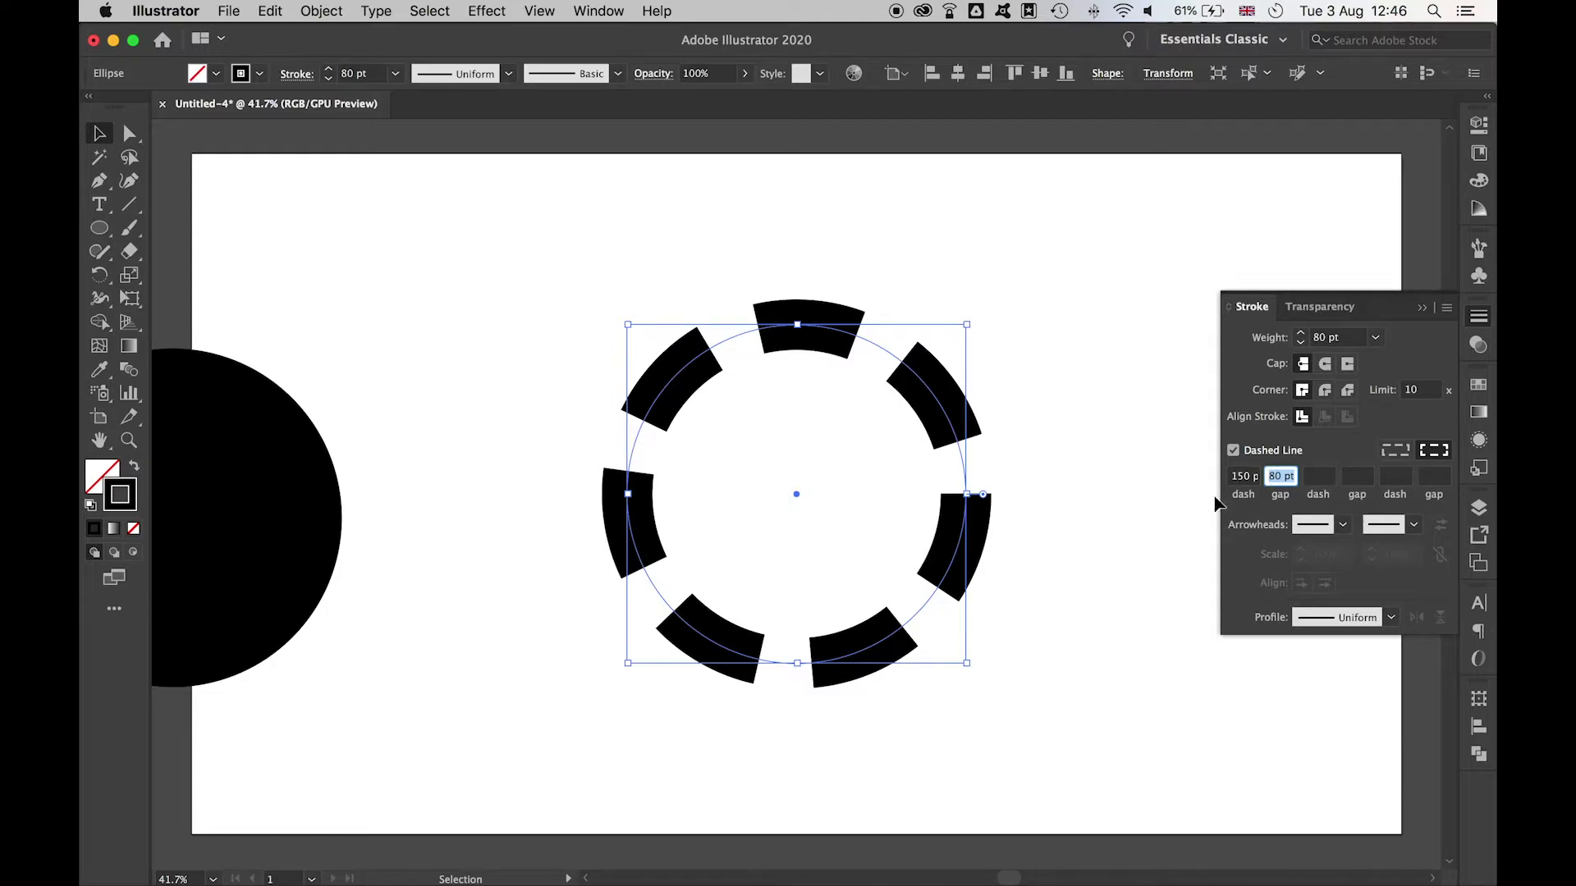
{"action": "type", "text": "100"}
{"action": "key", "text": "Tab"}
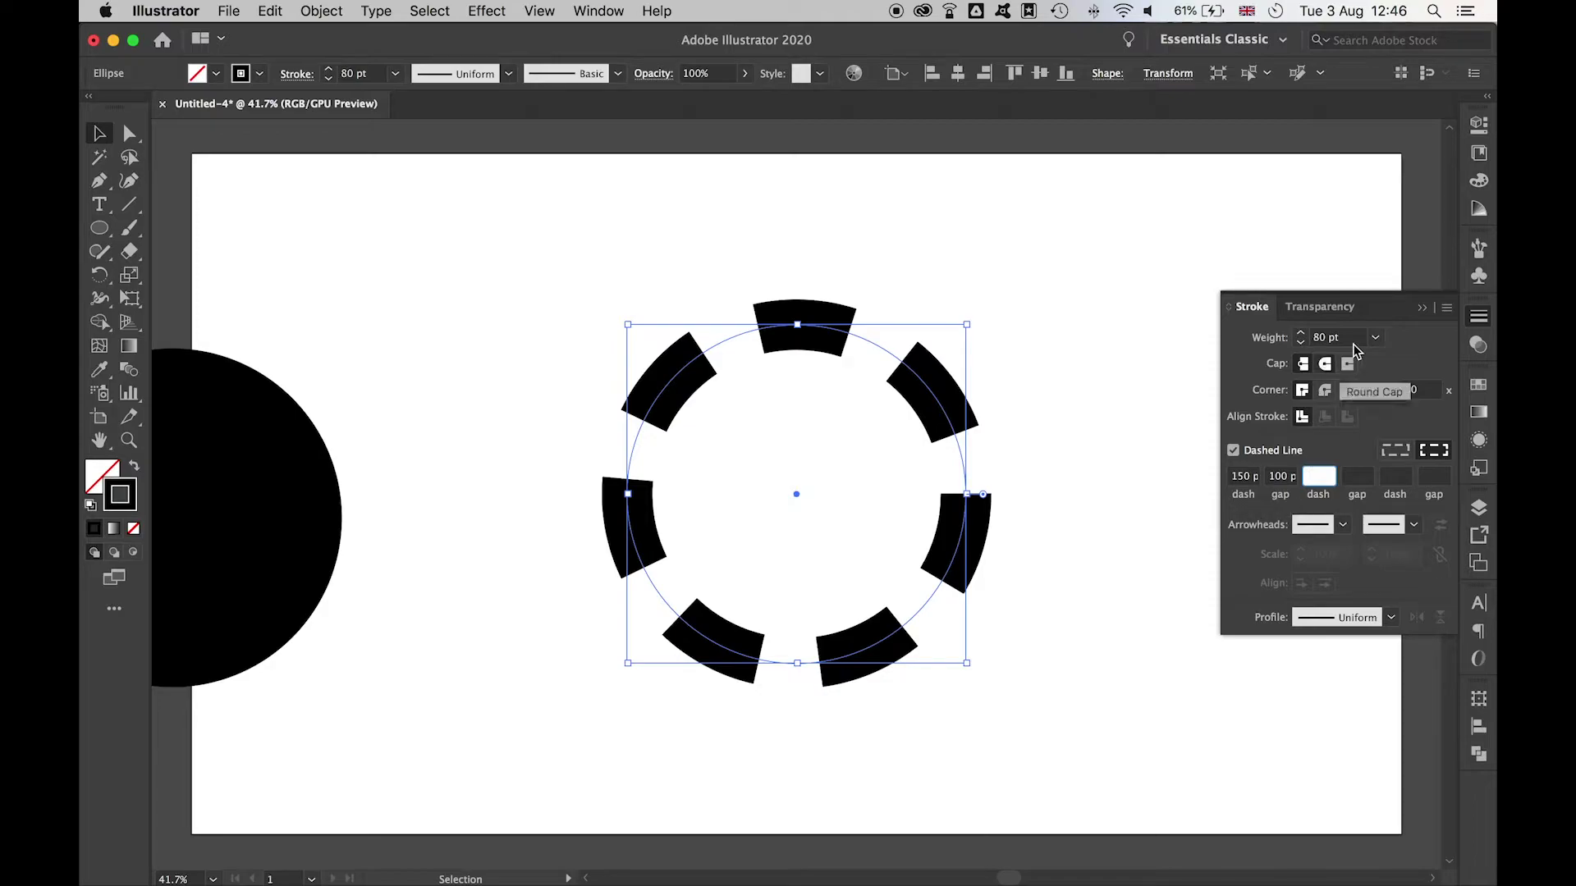
{"action": "left_click", "coordinate": [1299, 332], "text": "shift"}
{"action": "left_click", "coordinate": [1300, 332], "text": "shift"}
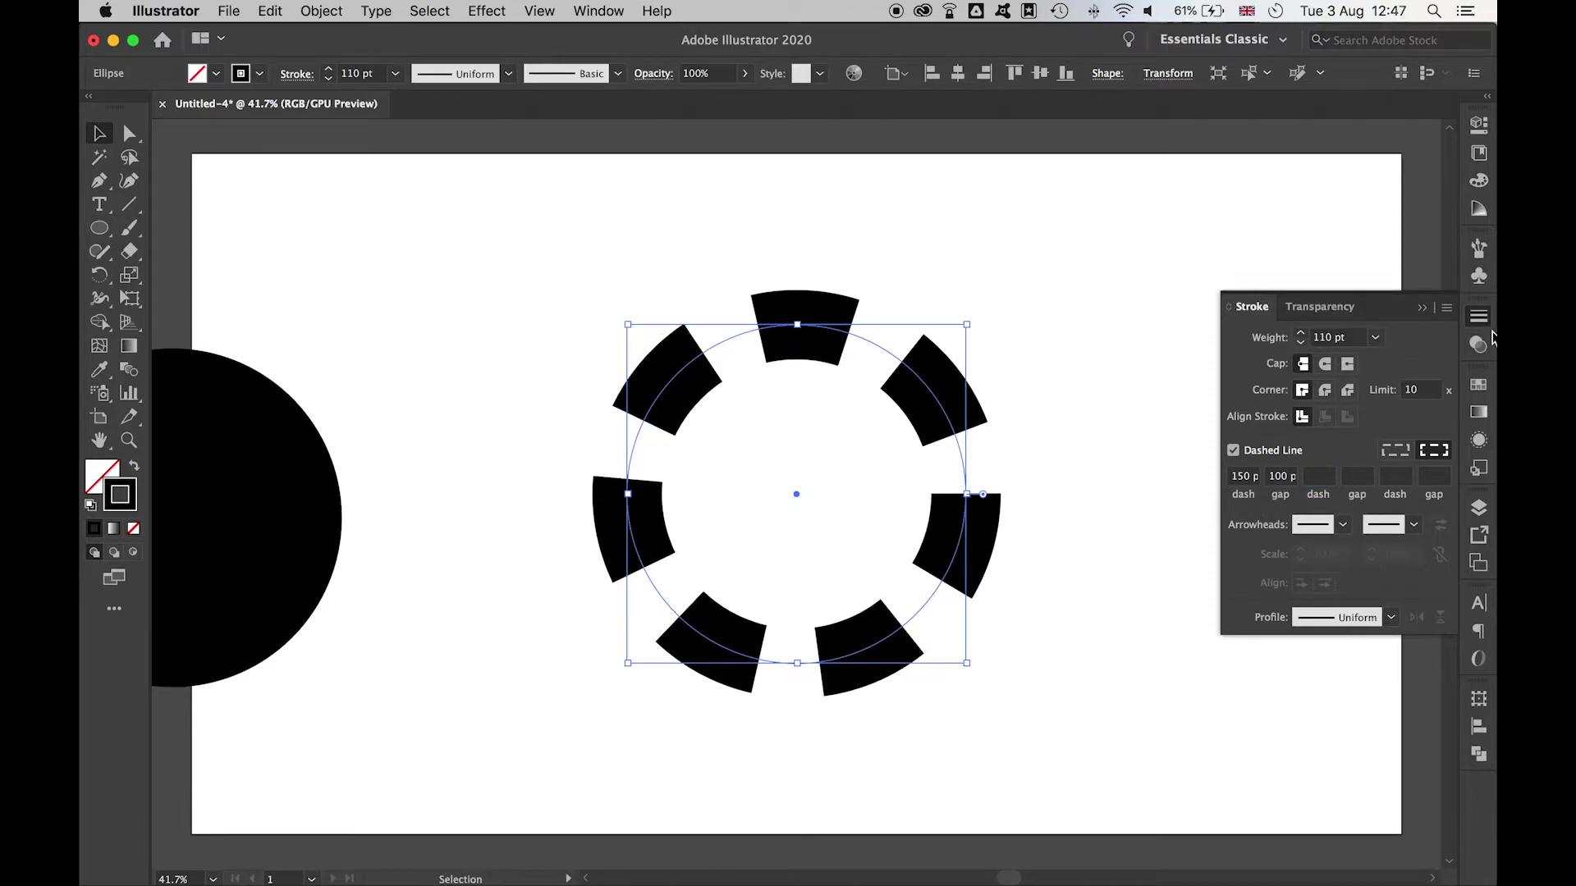
{"action": "key", "text": "Escape"}
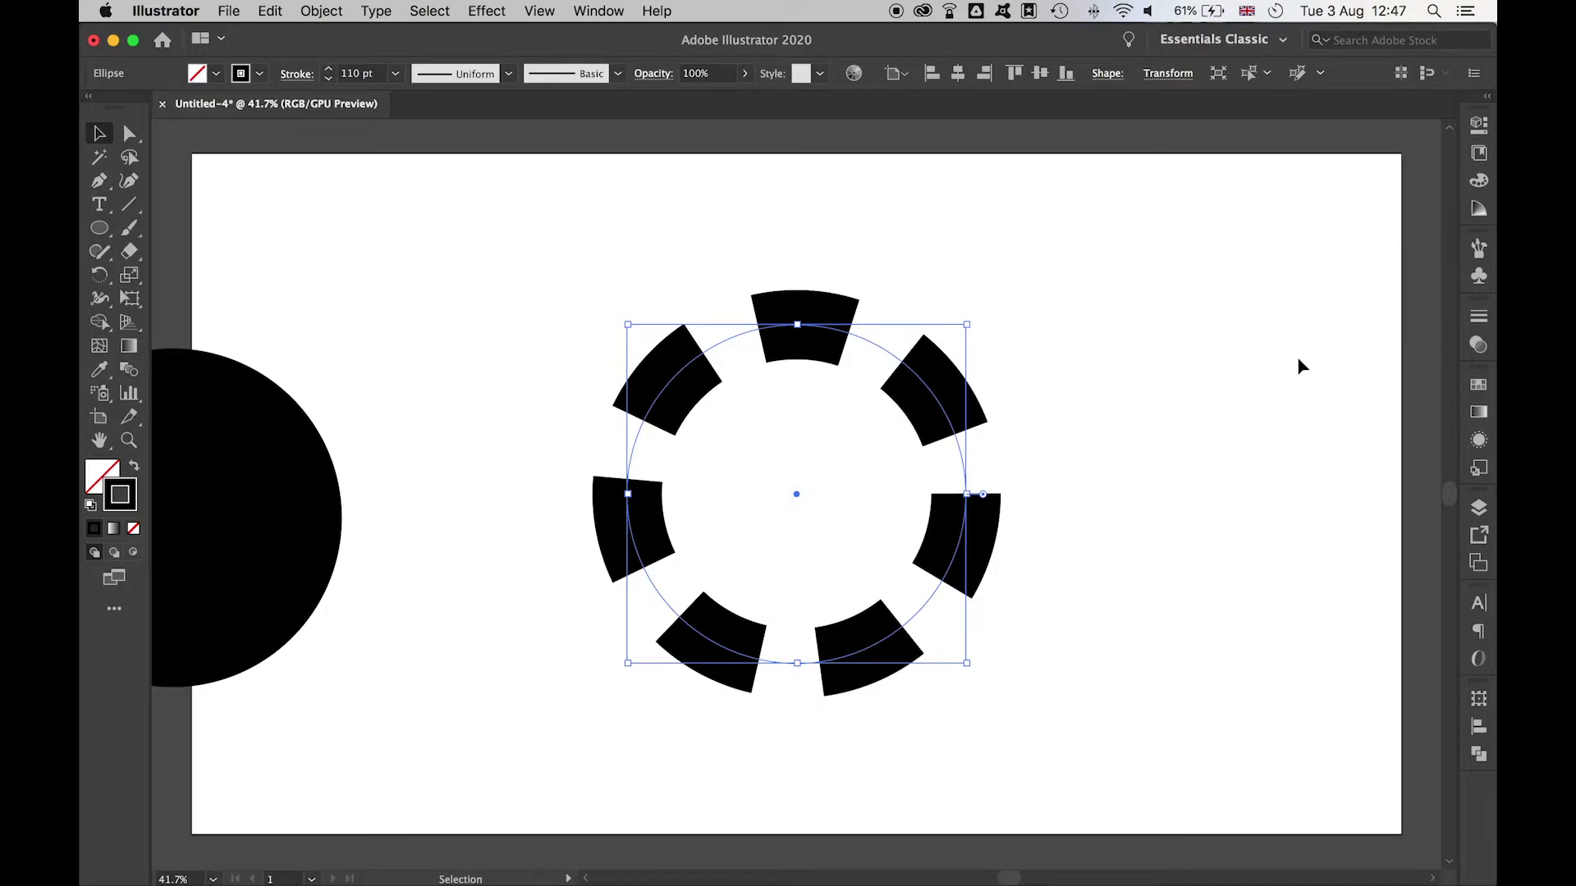
Zoom out, discard a trial copy of the dashed ring, and fit the artboard to the window.
{"action": "key", "text": "super+minus"}
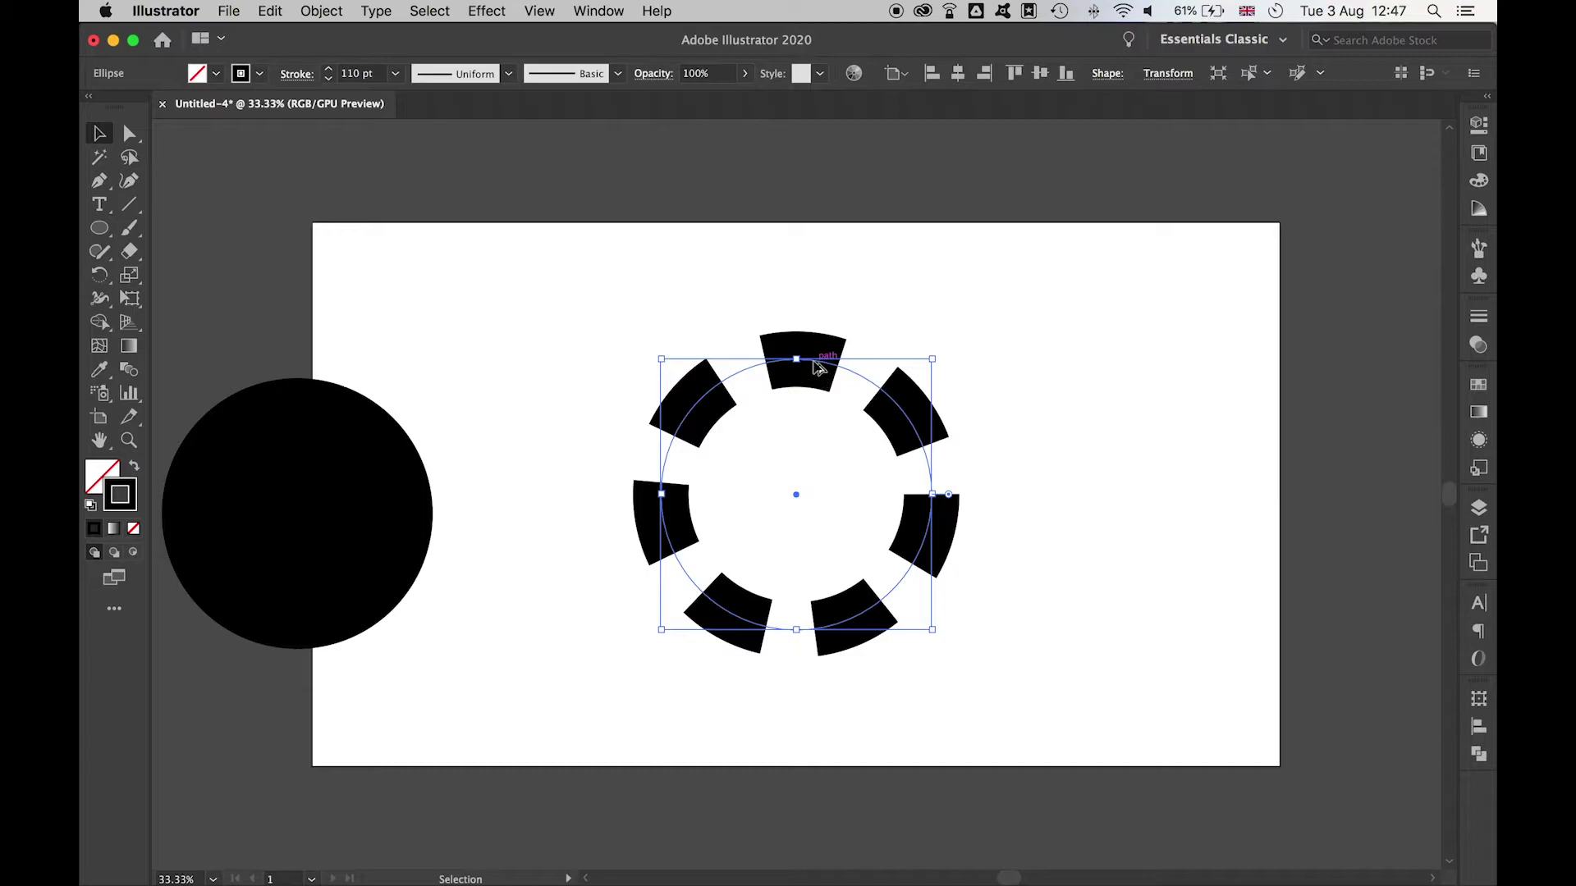
{"action": "left_click_drag", "start_coordinate": [816, 367], "coordinate": [1411, 377]}
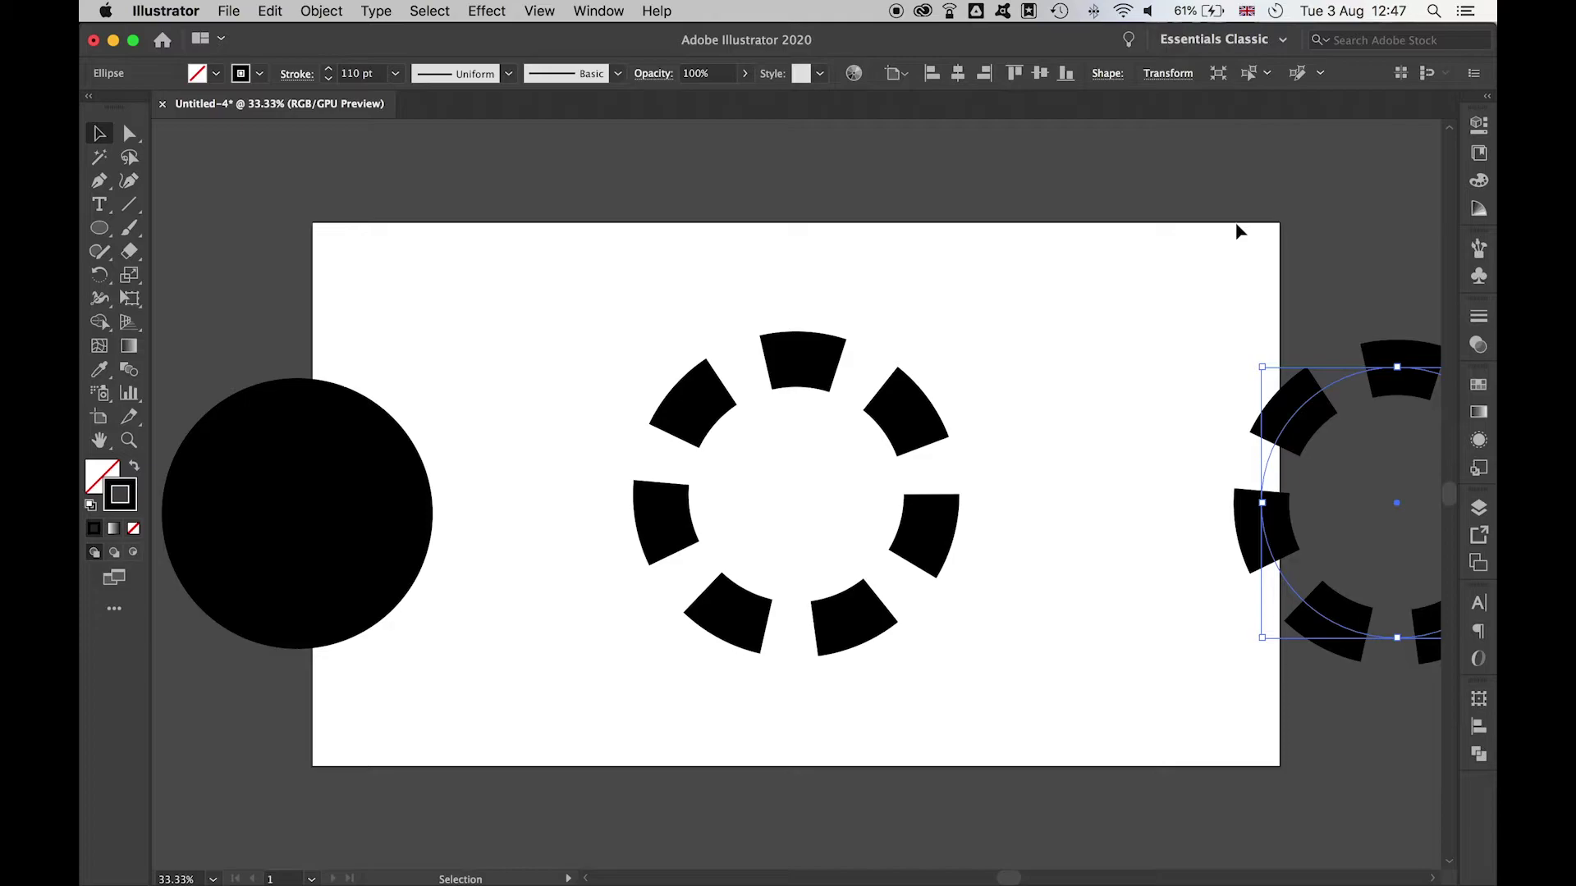
{"action": "key", "text": "BackSpace"}
{"action": "key", "text": "super+0"}
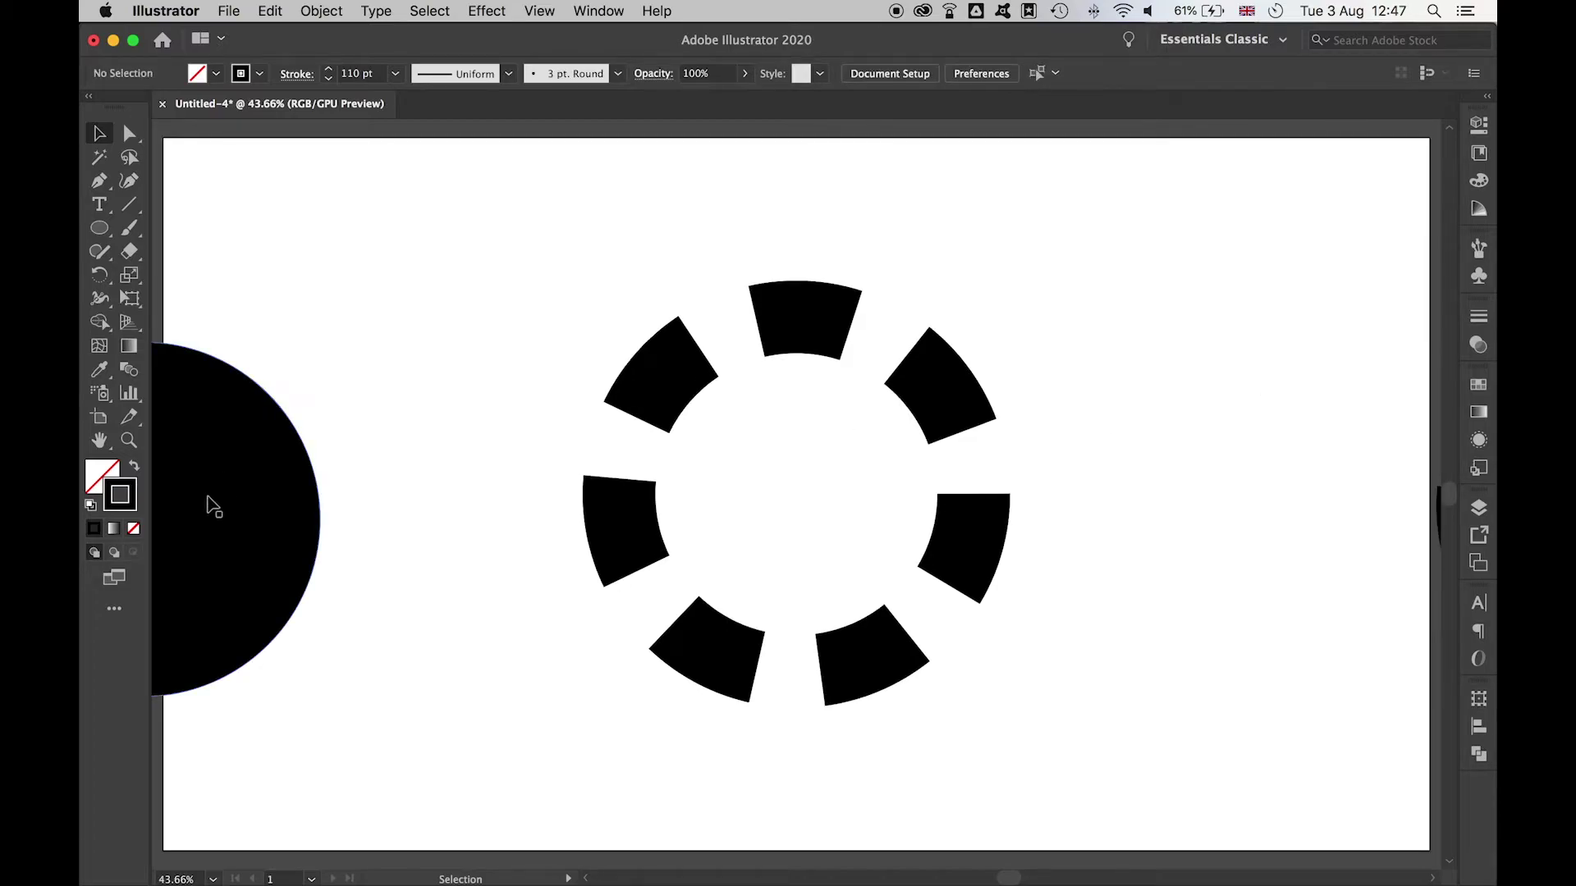
Move the black disc under the dashed ring and centre both using Align to Selection.
{"action": "left_click_drag", "start_coordinate": [222, 474], "coordinate": [862, 451]}
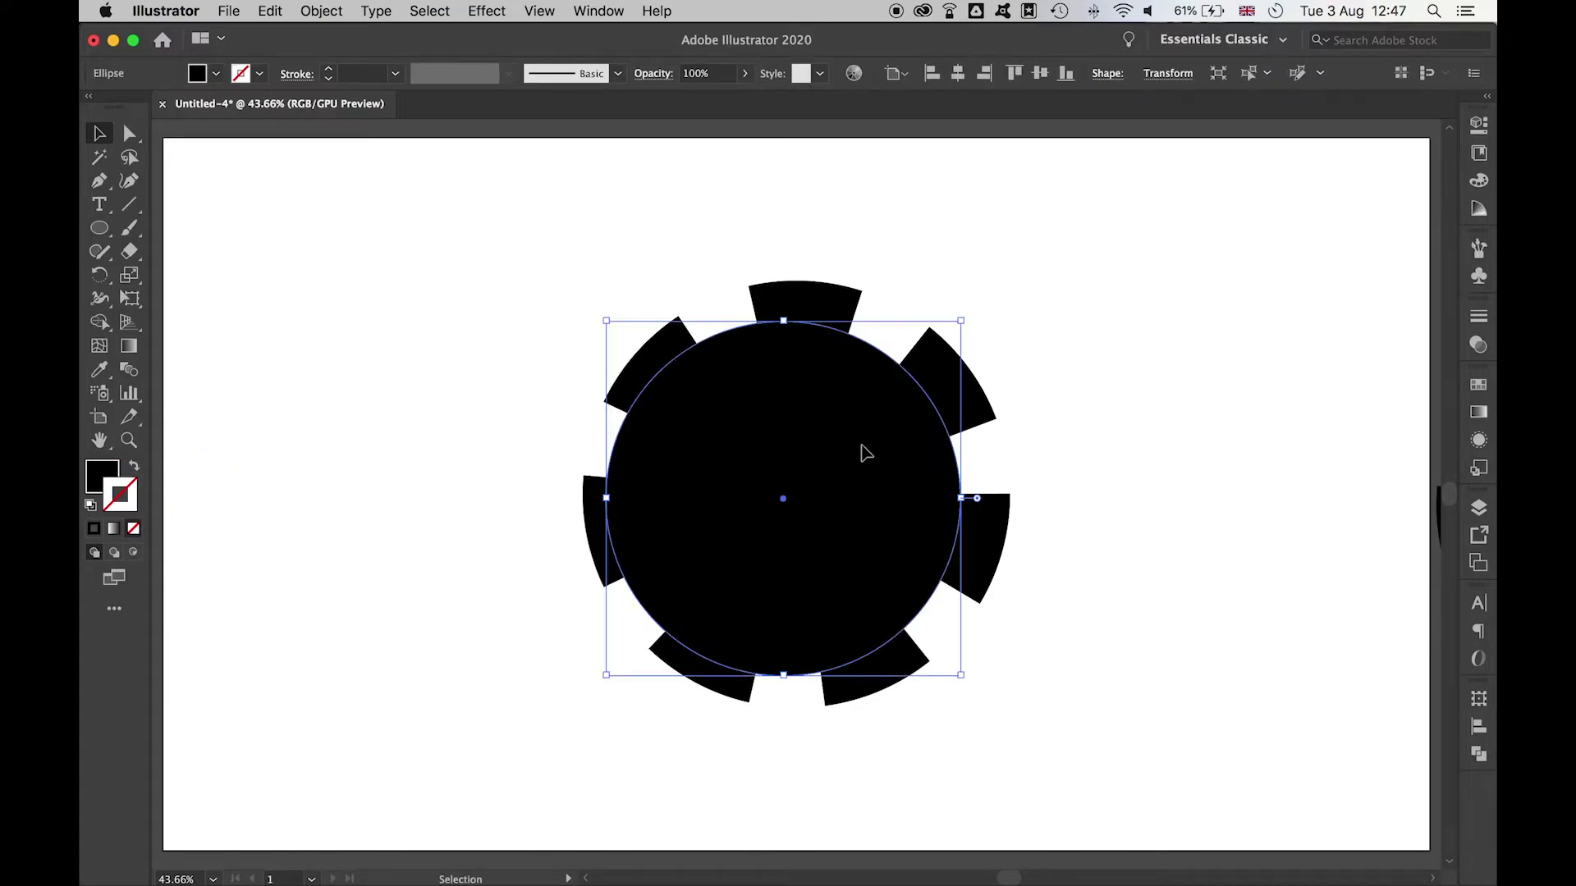
{"action": "left_click", "coordinate": [520, 283]}
{"action": "left_click_drag", "start_coordinate": [471, 267], "coordinate": [974, 609]}
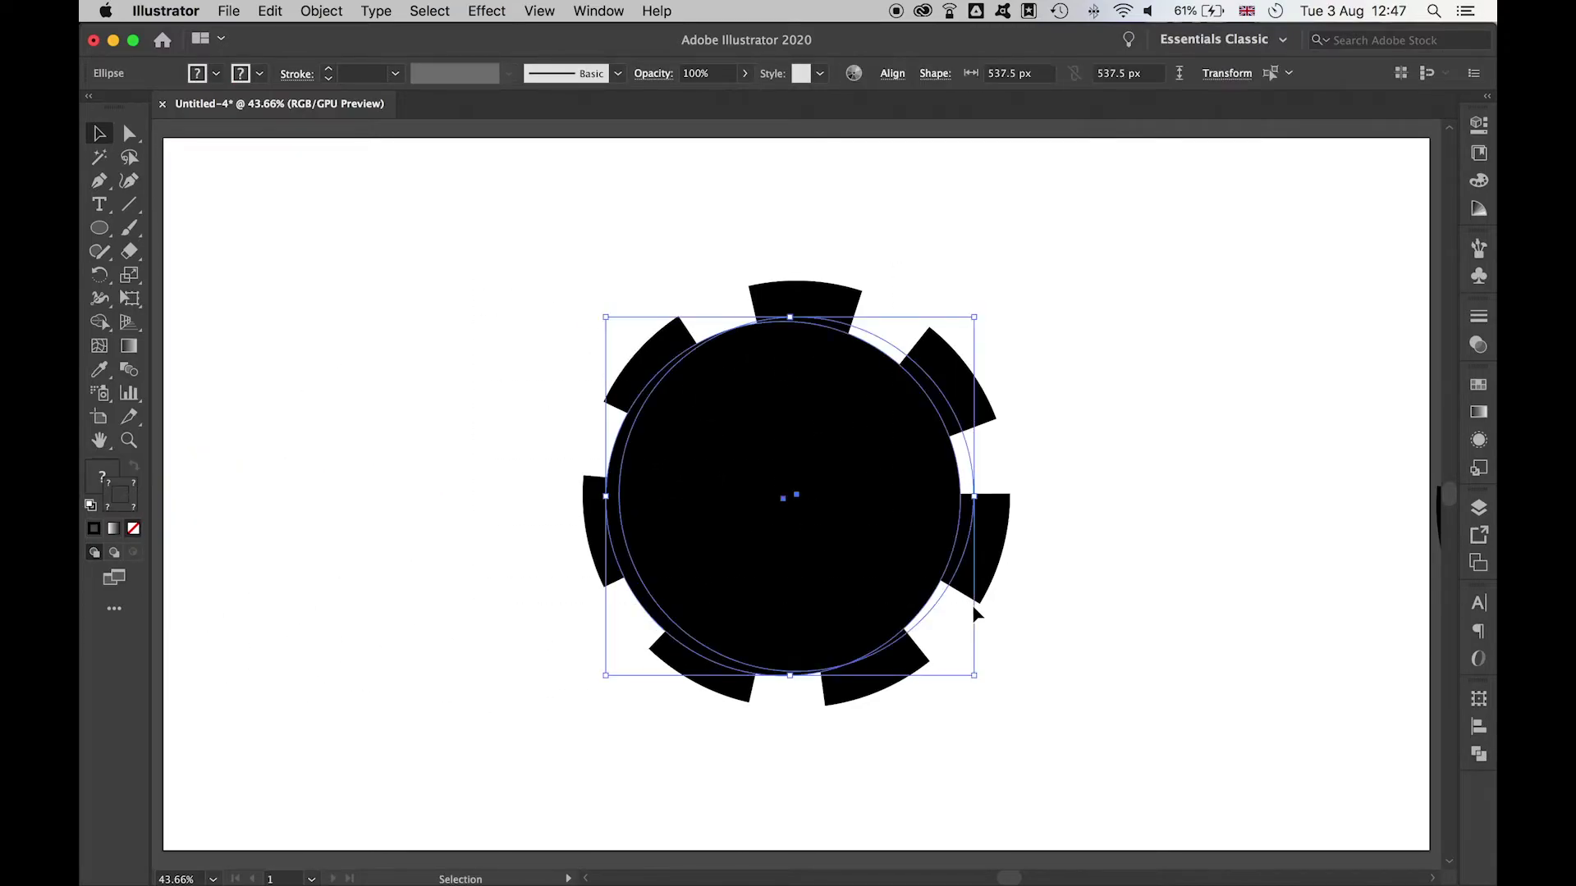
{"action": "left_click", "coordinate": [1478, 726]}
{"action": "left_click", "coordinate": [1429, 856]}
{"action": "left_click", "coordinate": [1387, 792]}
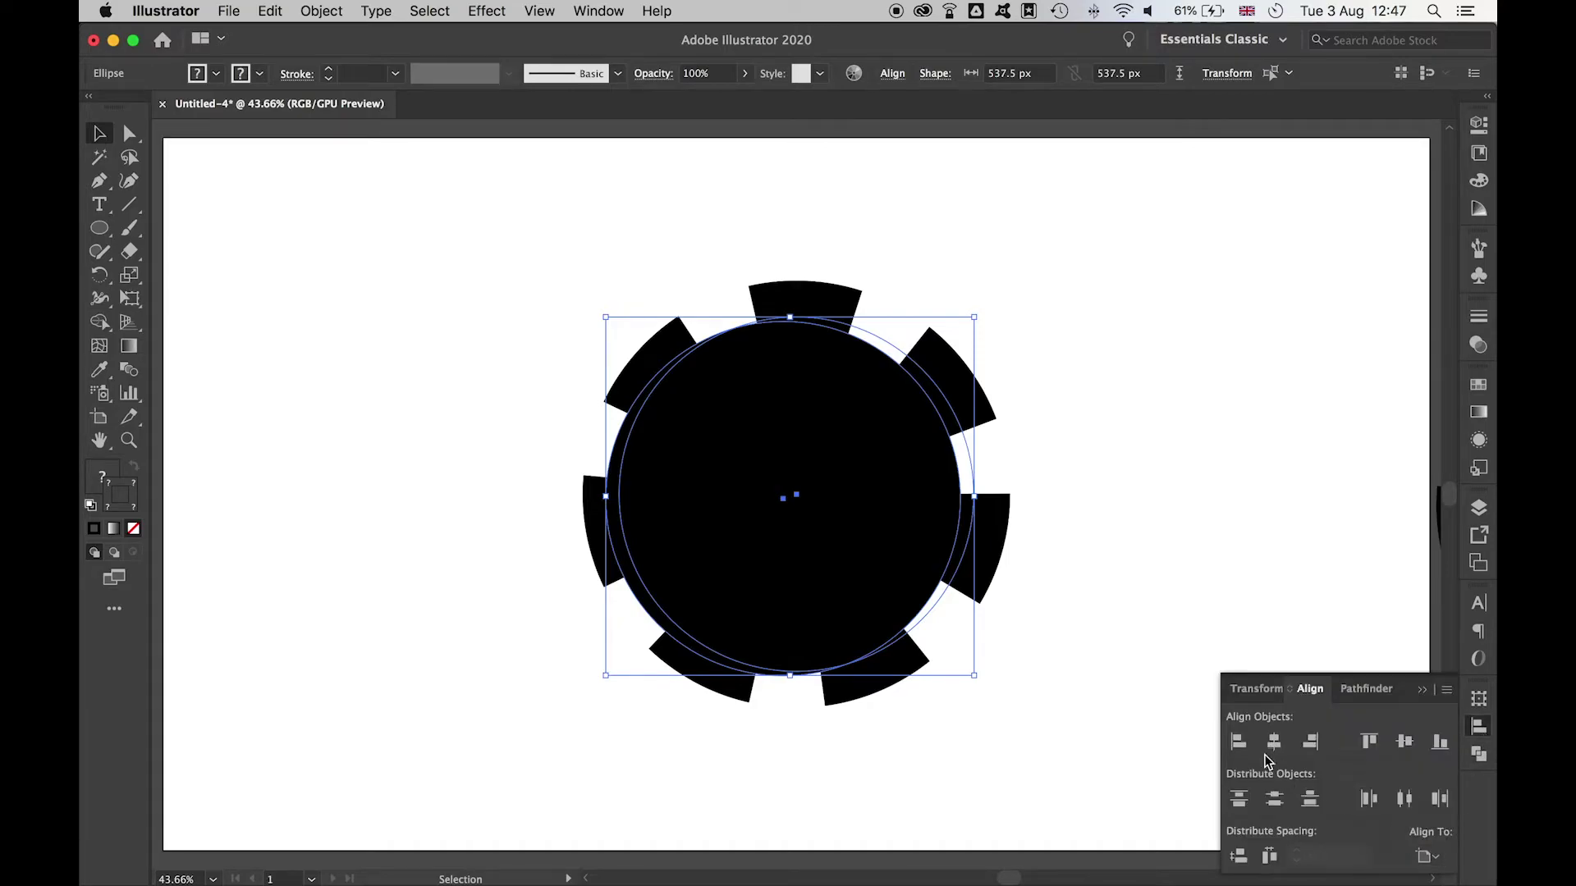
{"action": "left_click", "coordinate": [1273, 741]}
{"action": "left_click", "coordinate": [1404, 741]}
Move the dashed ring off to the right of the black disc.
{"action": "left_click", "coordinate": [1241, 478]}
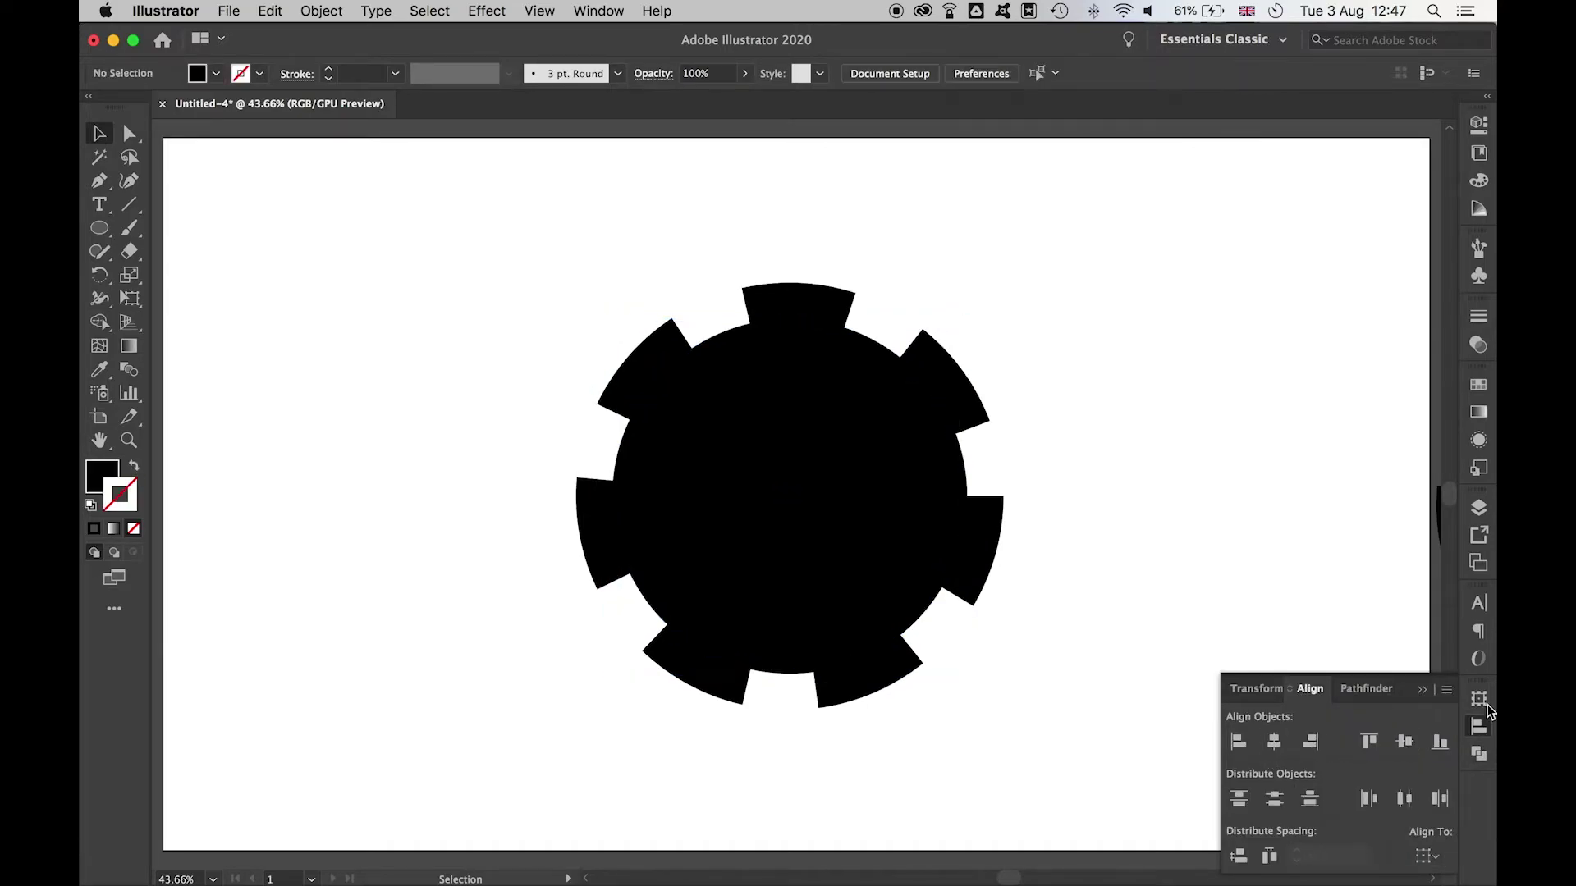
{"action": "left_click", "coordinate": [1478, 726]}
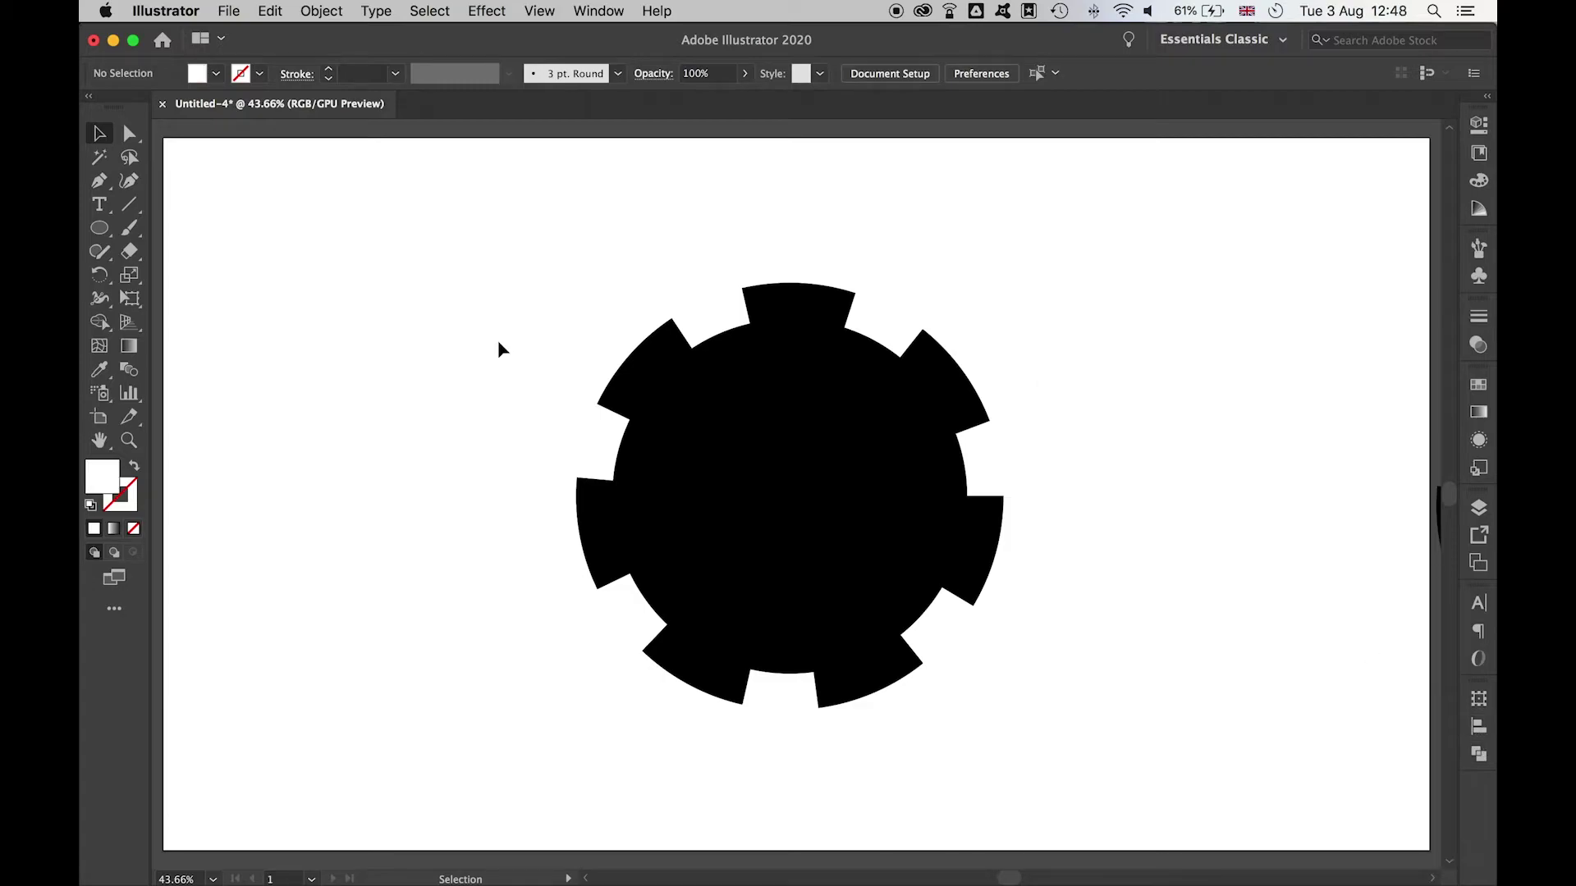
{"action": "left_click_drag", "start_coordinate": [813, 327], "coordinate": [1292, 335]}
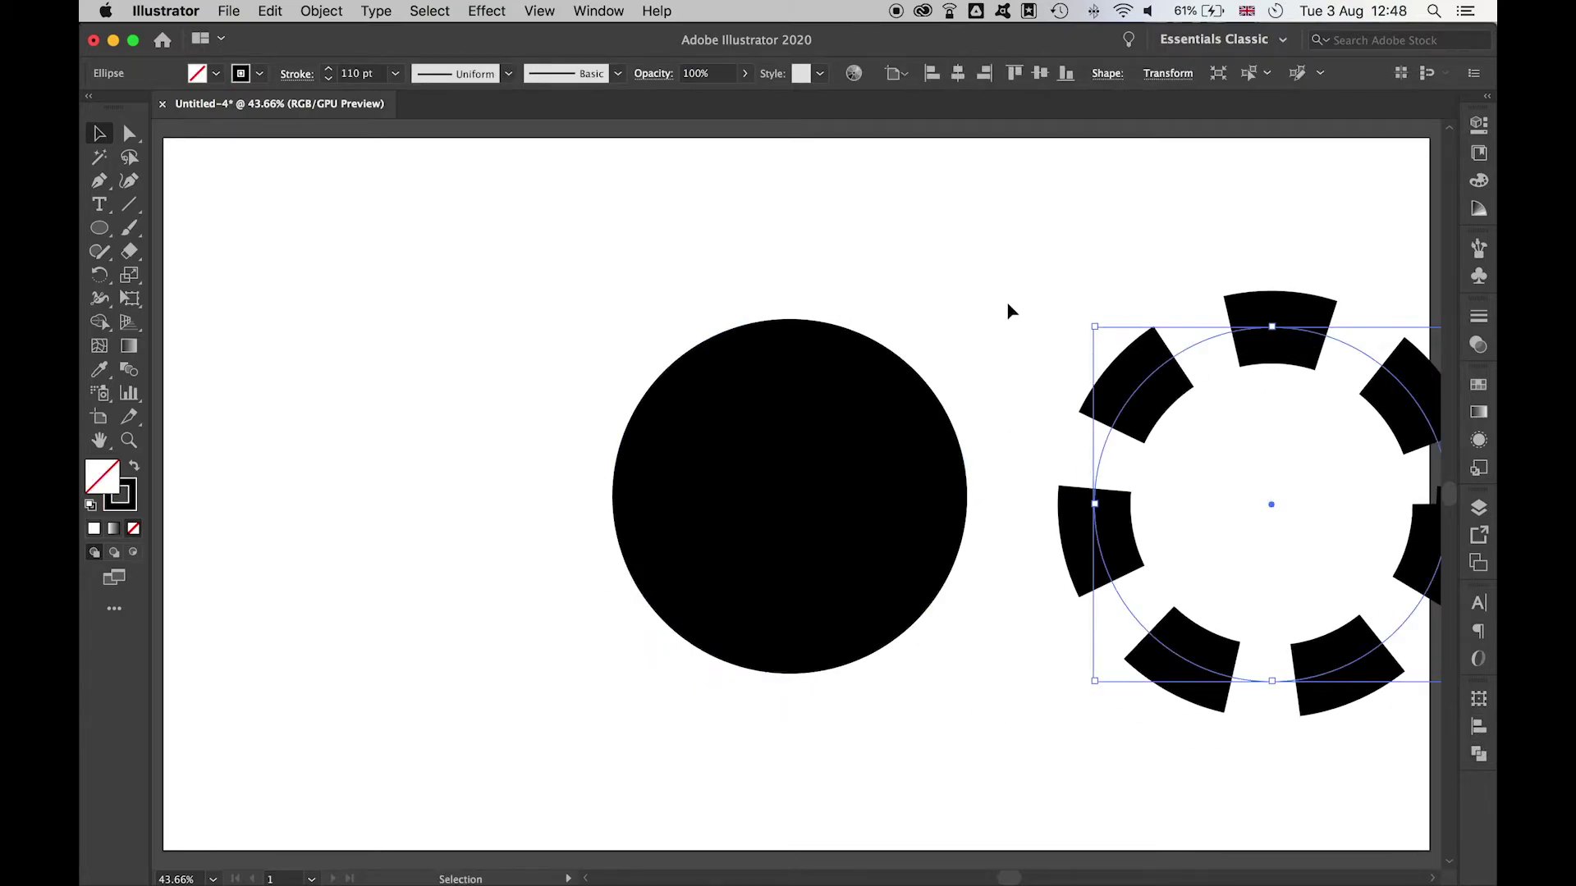
{"action": "left_click", "coordinate": [939, 324]}
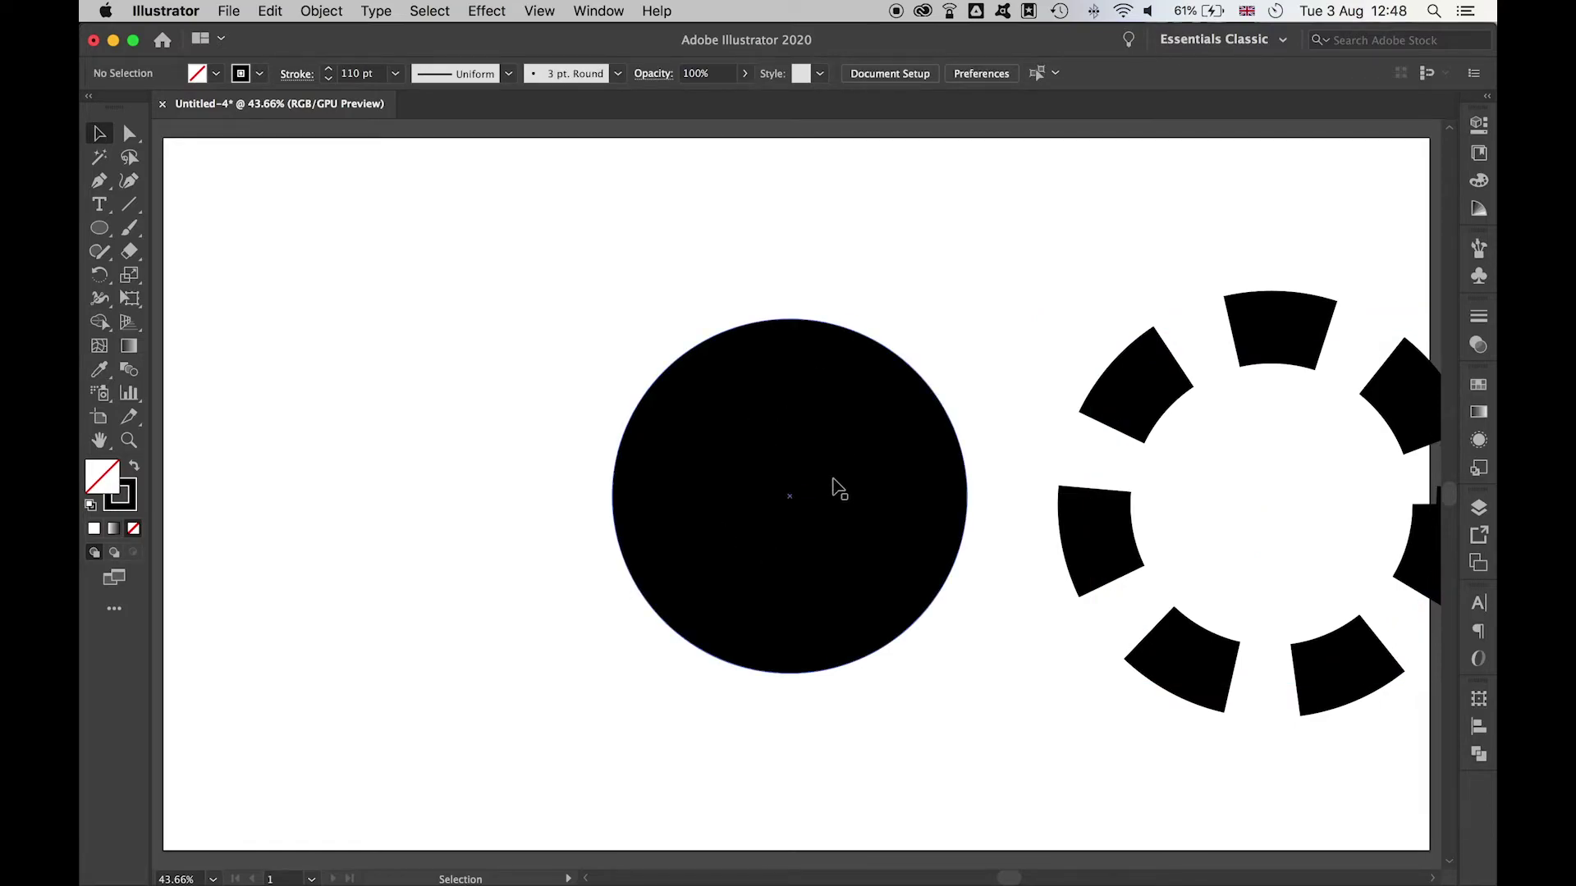
Draw a white, stroke-less circle about 111 px across from the black disc's centre.
{"action": "left_click", "coordinate": [90, 506]}
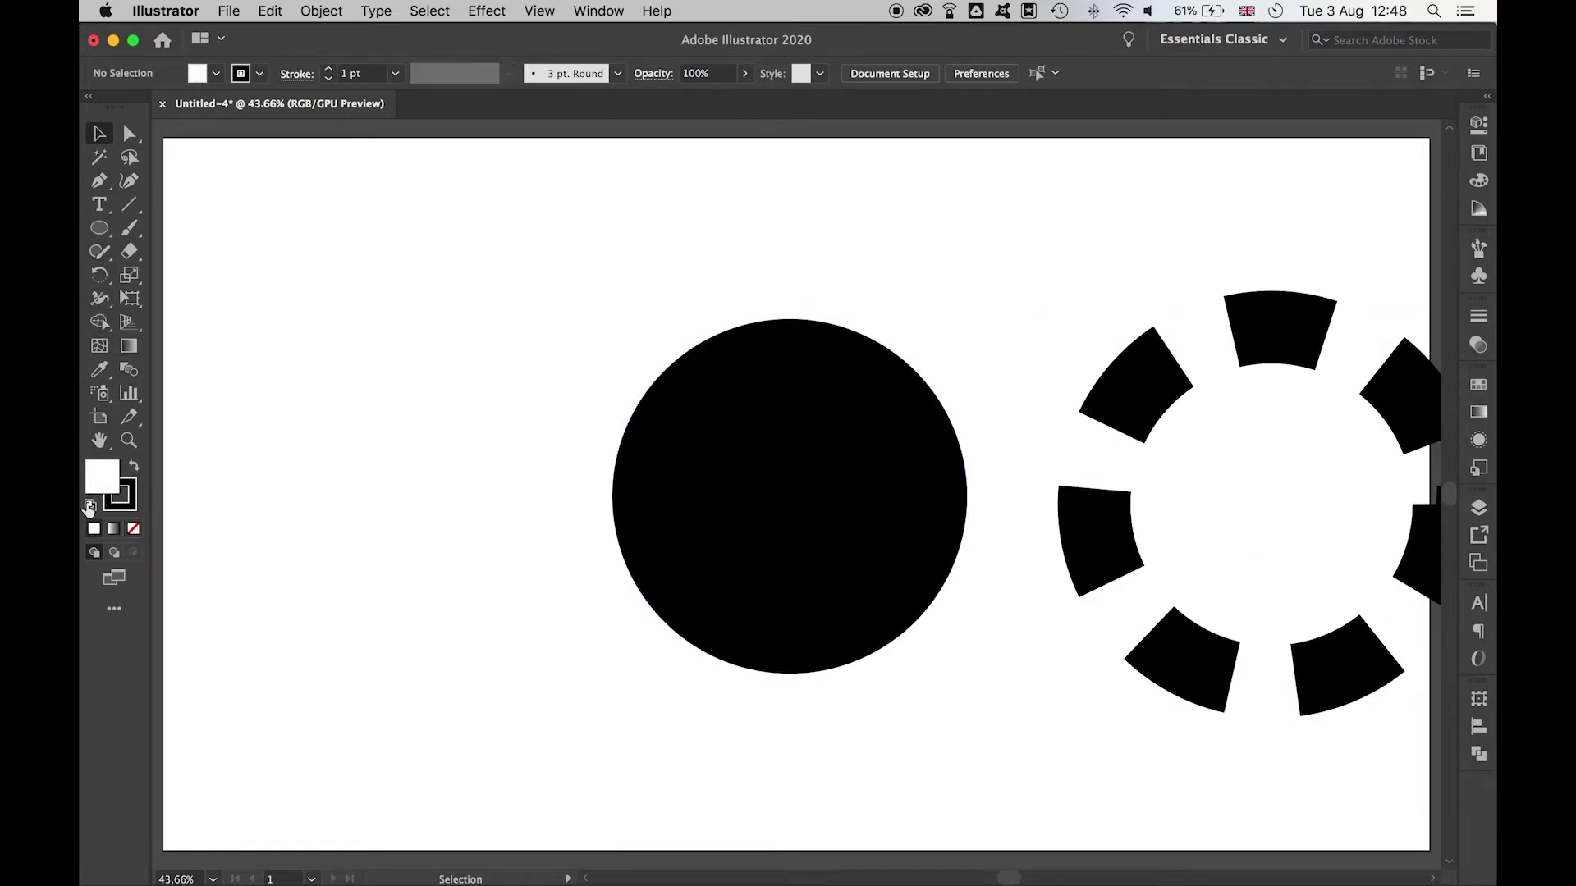
{"action": "left_click", "coordinate": [121, 507]}
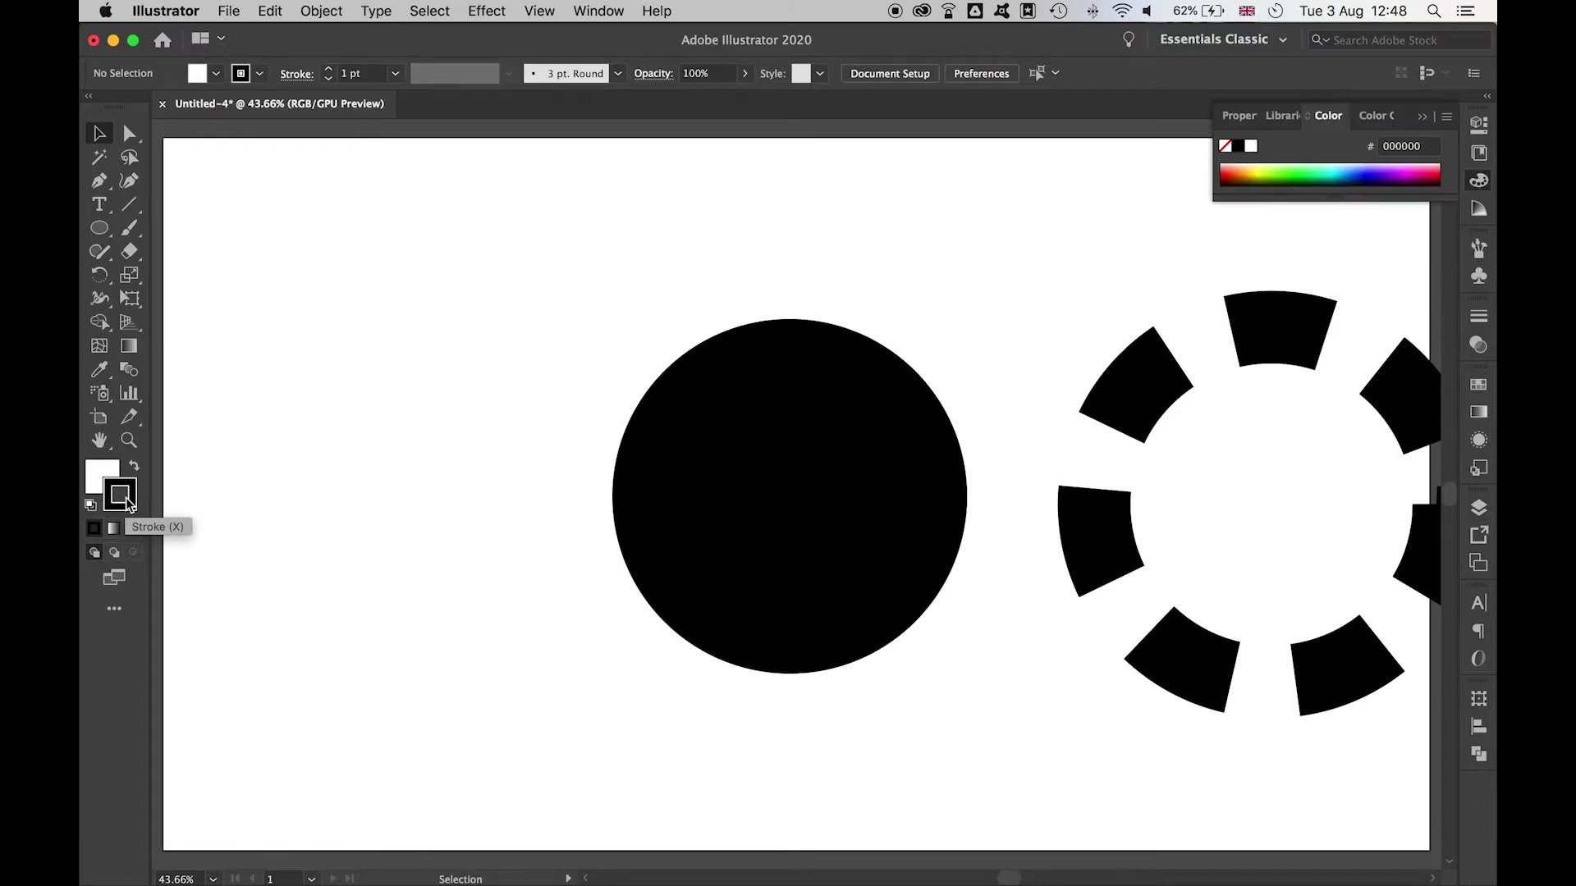
{"action": "left_click", "coordinate": [133, 528]}
{"action": "left_click", "coordinate": [100, 472]}
{"action": "left_click", "coordinate": [99, 228]}
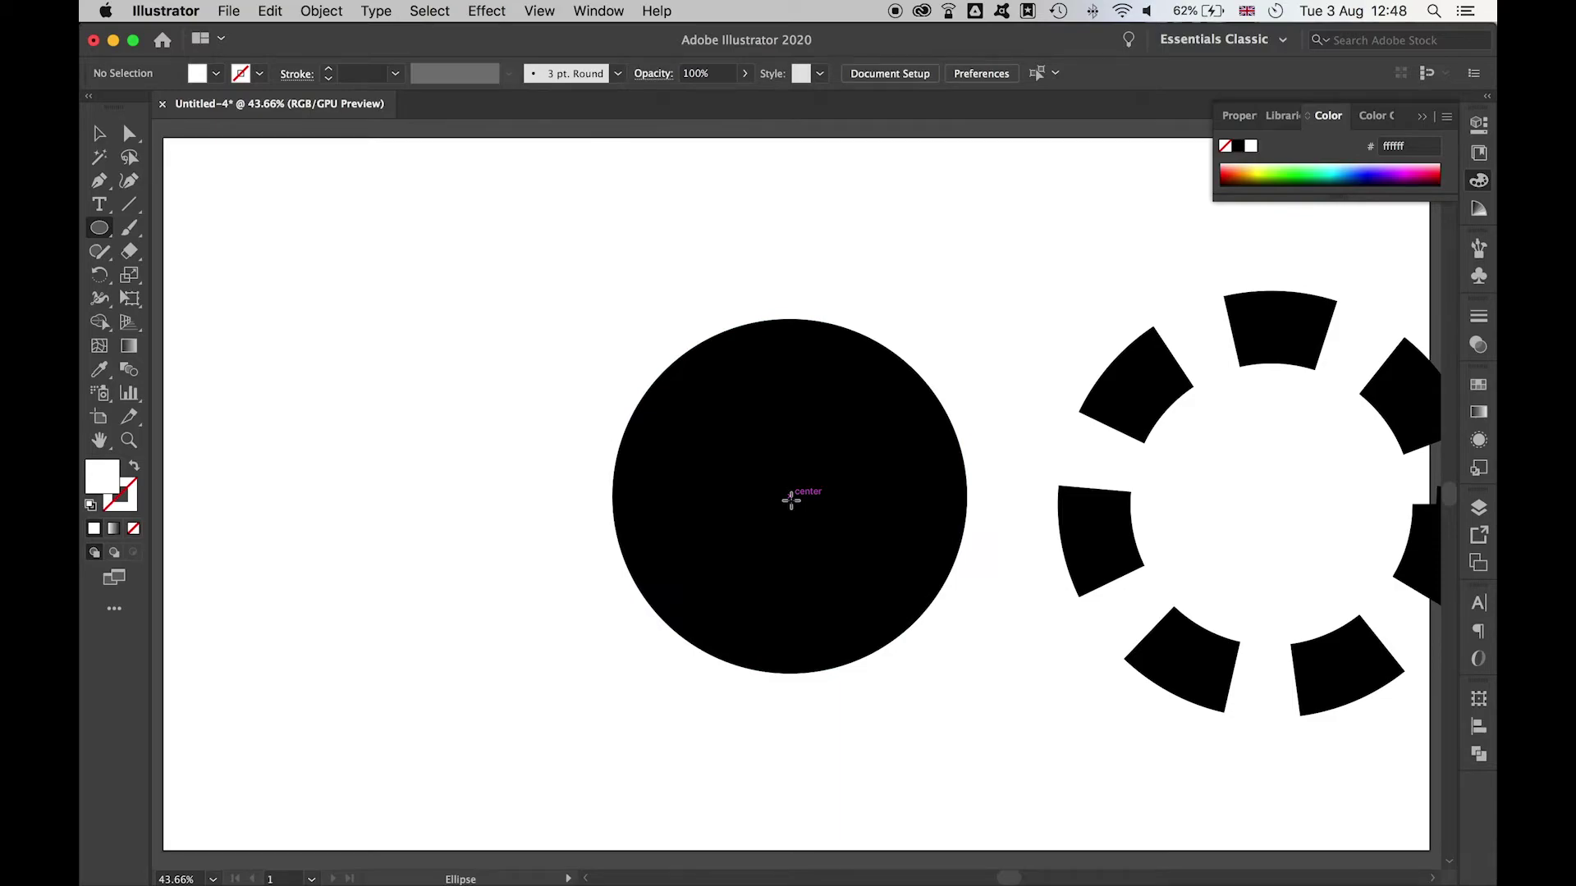
{"action": "left_click_drag", "start_coordinate": [790, 500], "coordinate": [819, 456]}
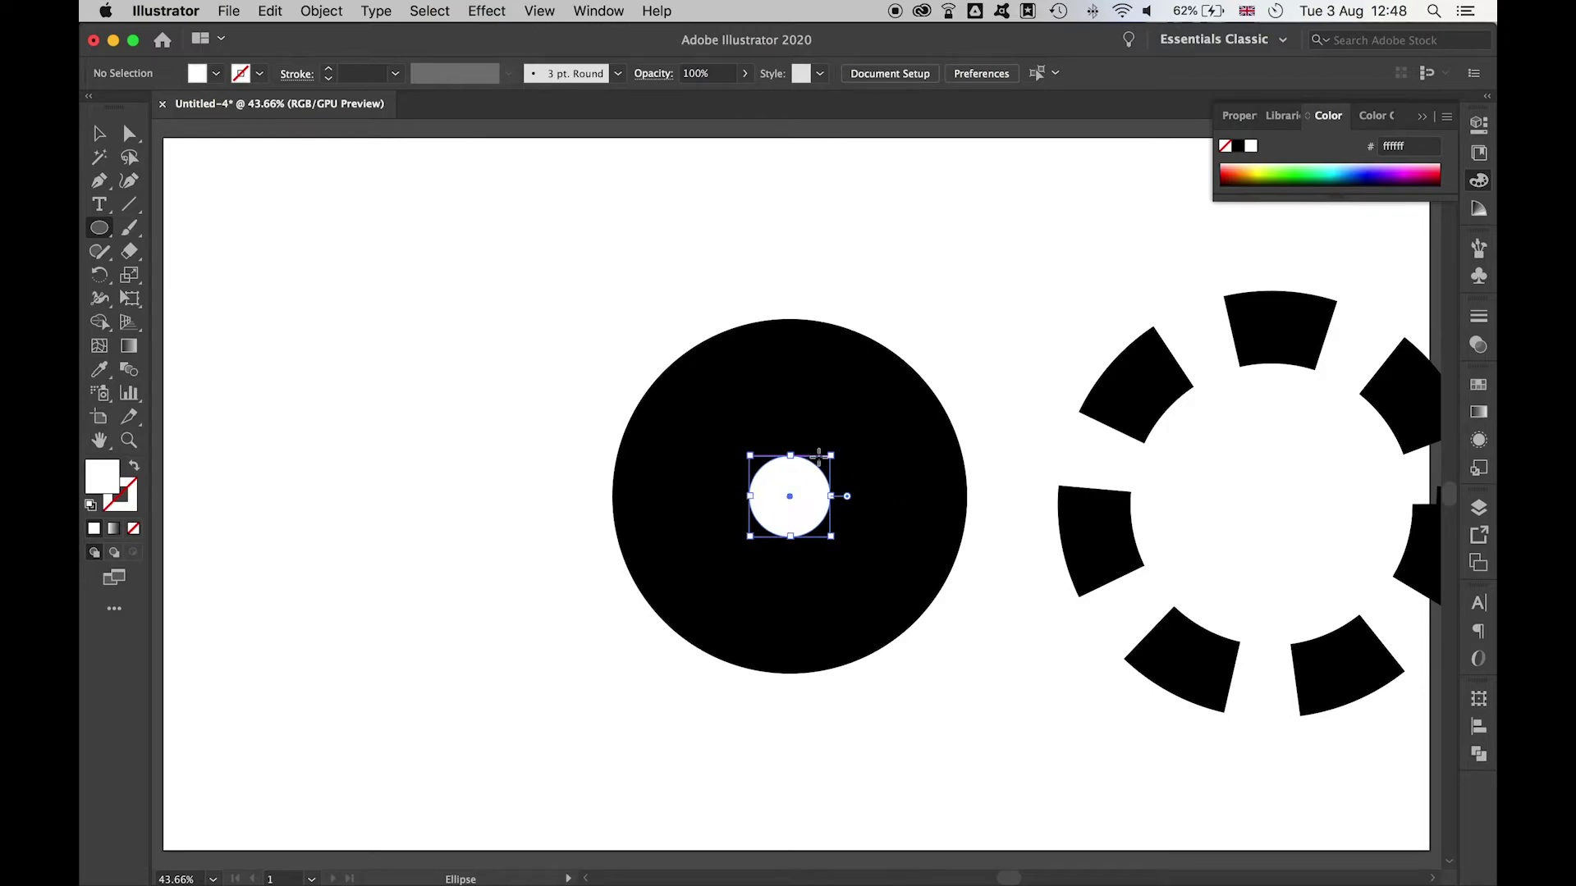
{"action": "key", "text": "v"}
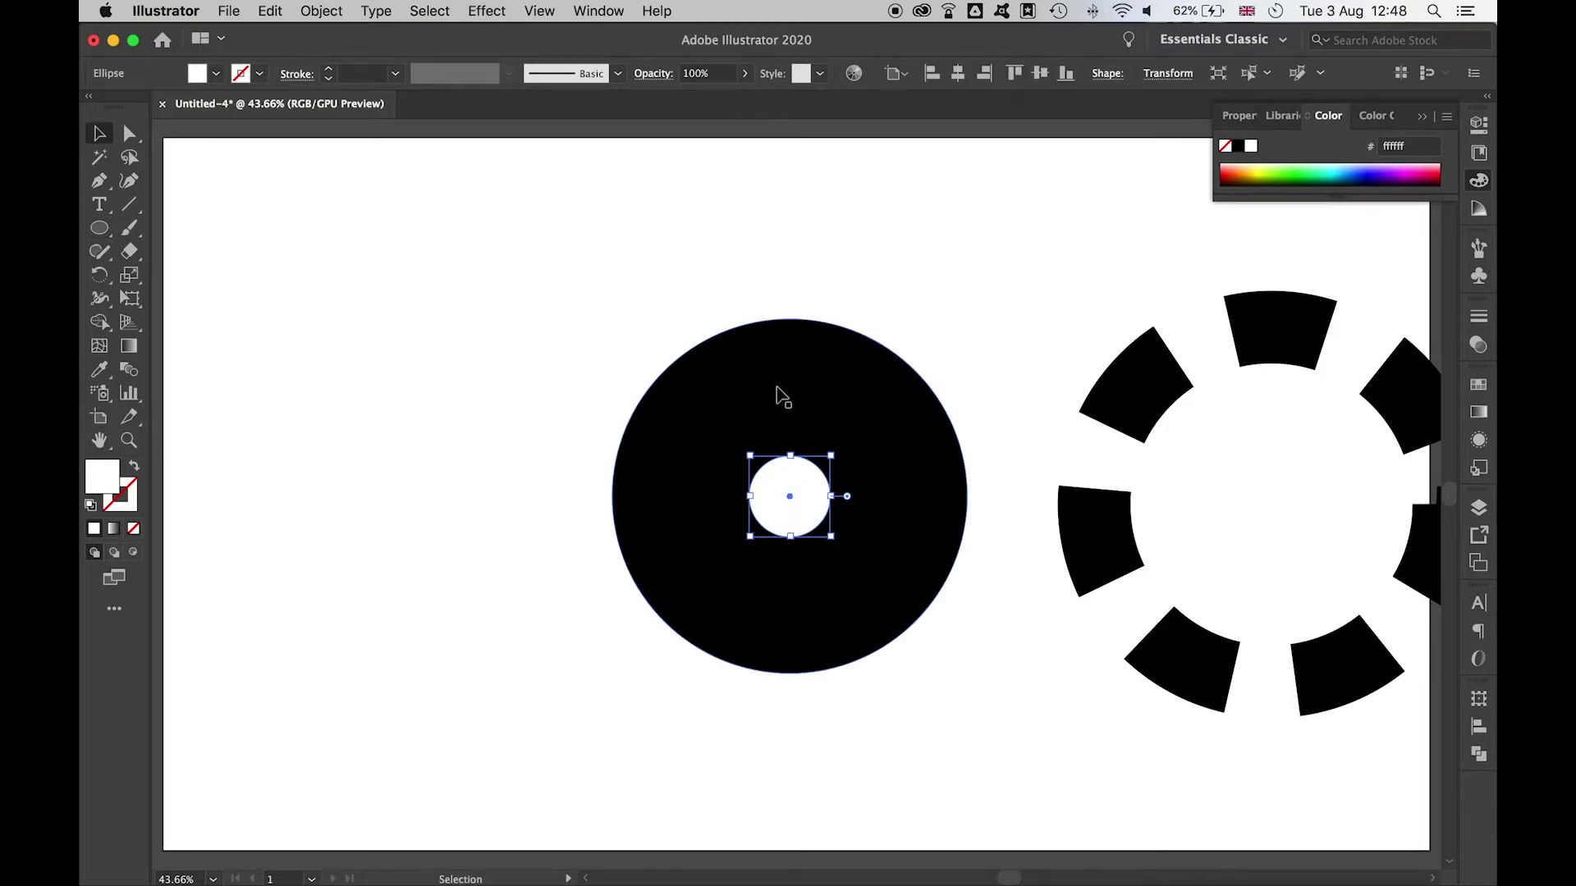
{"action": "left_click", "coordinate": [810, 256]}
{"action": "left_click", "coordinate": [102, 233]}
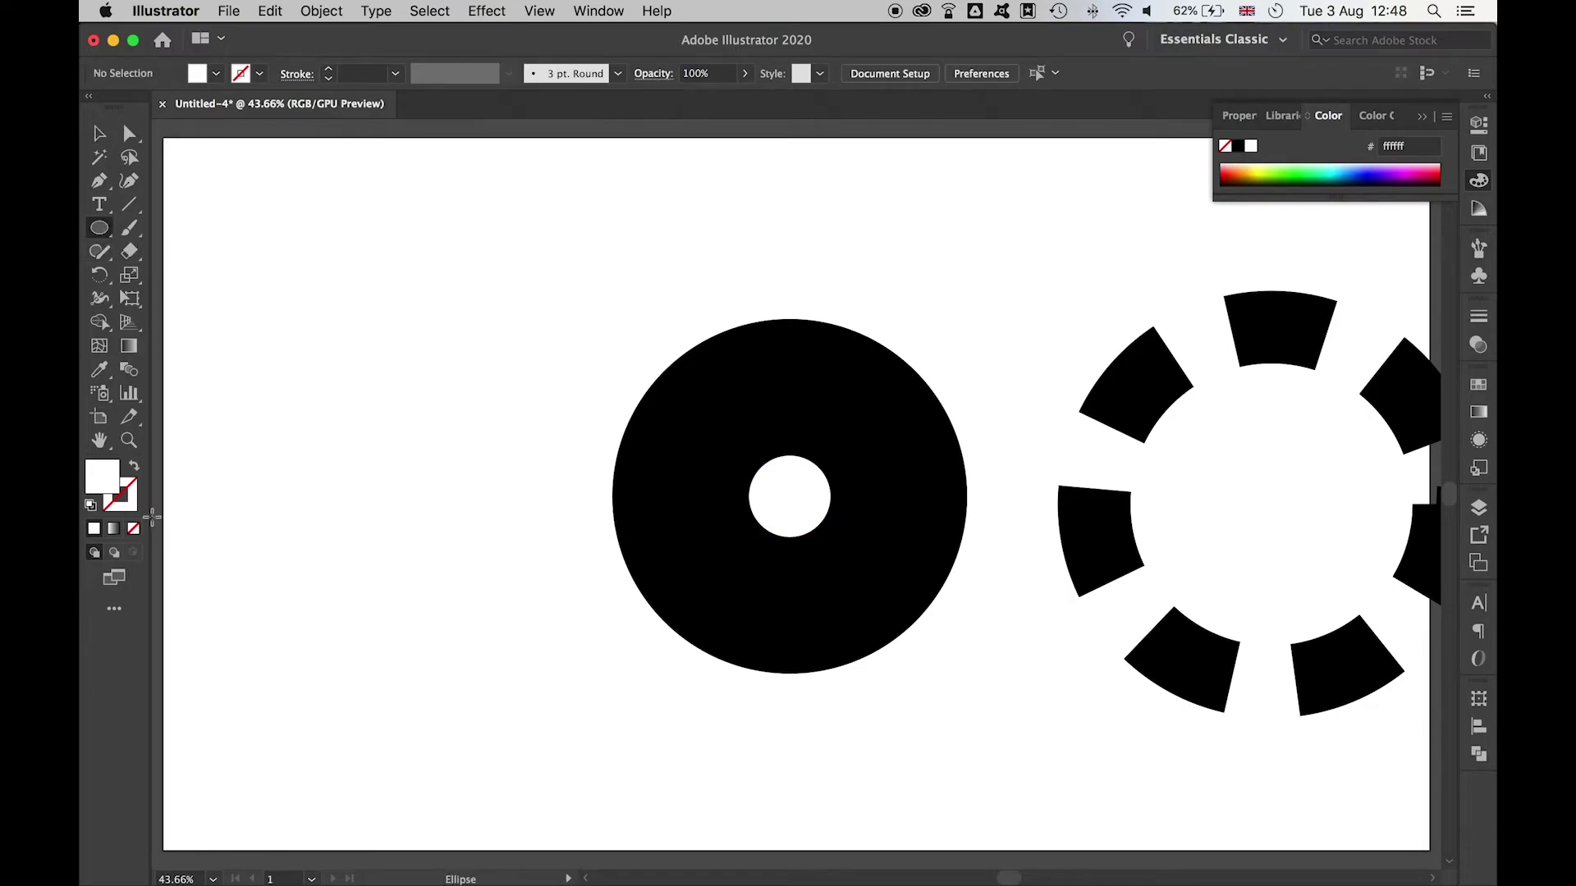
Draw an unfilled white circle about 221 px across around the hole with an 11 pt stroke.
{"action": "left_click", "coordinate": [136, 470]}
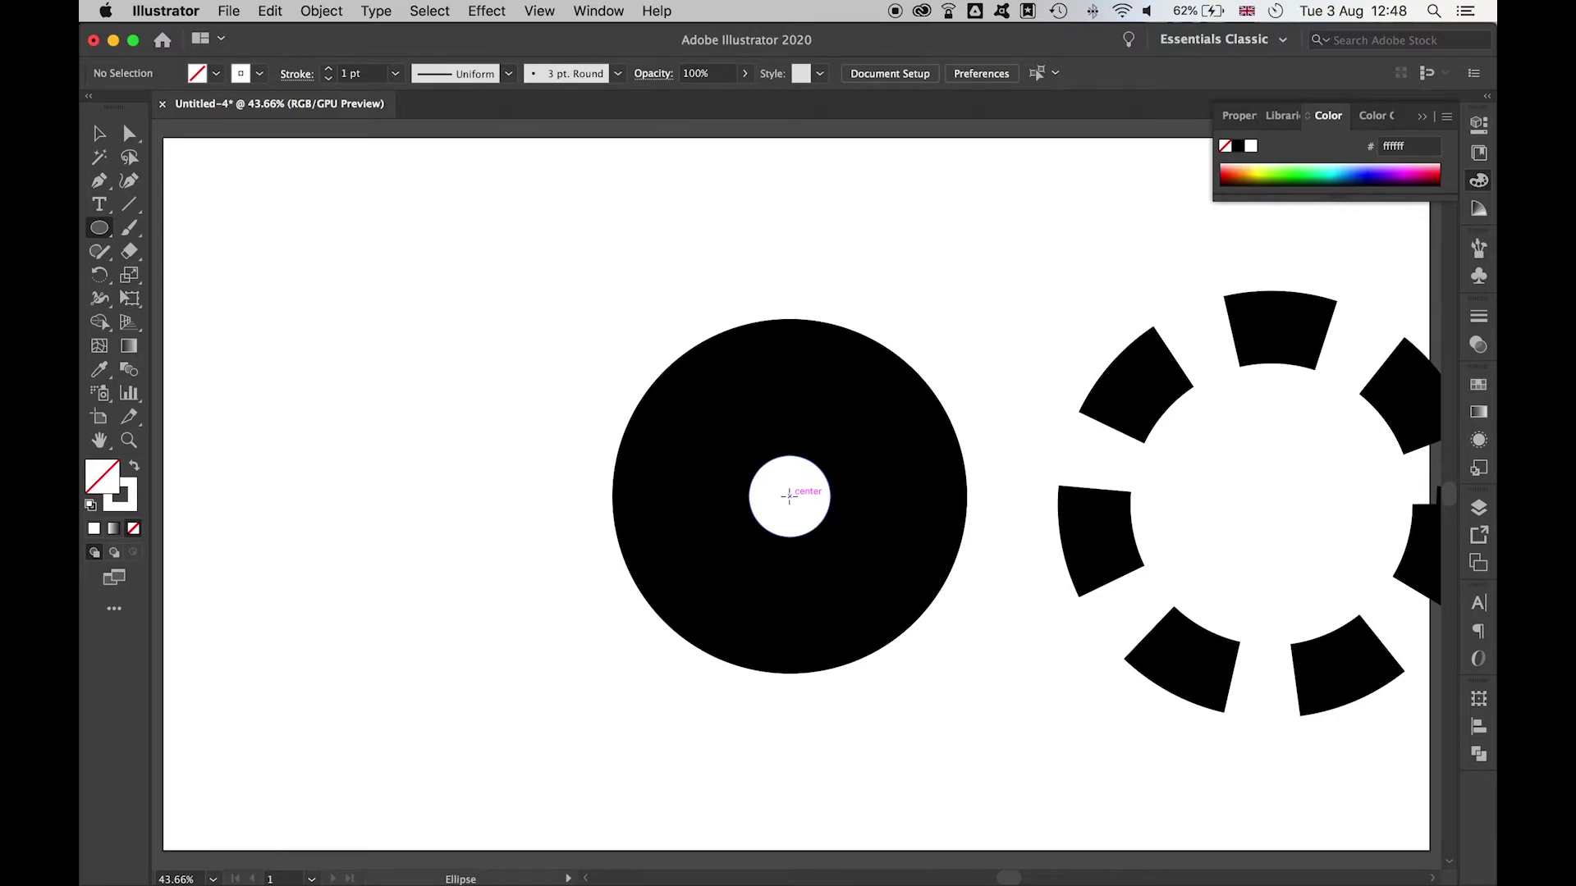
{"action": "mouse_move", "coordinate": [789, 495]}
{"action": "left_mouse_down"}
{"action": "mouse_move", "coordinate": [819, 417]}
{"action": "mouse_move", "coordinate": [804, 422]}
{"action": "left_mouse_up"}
{"action": "left_click", "coordinate": [1478, 317]}
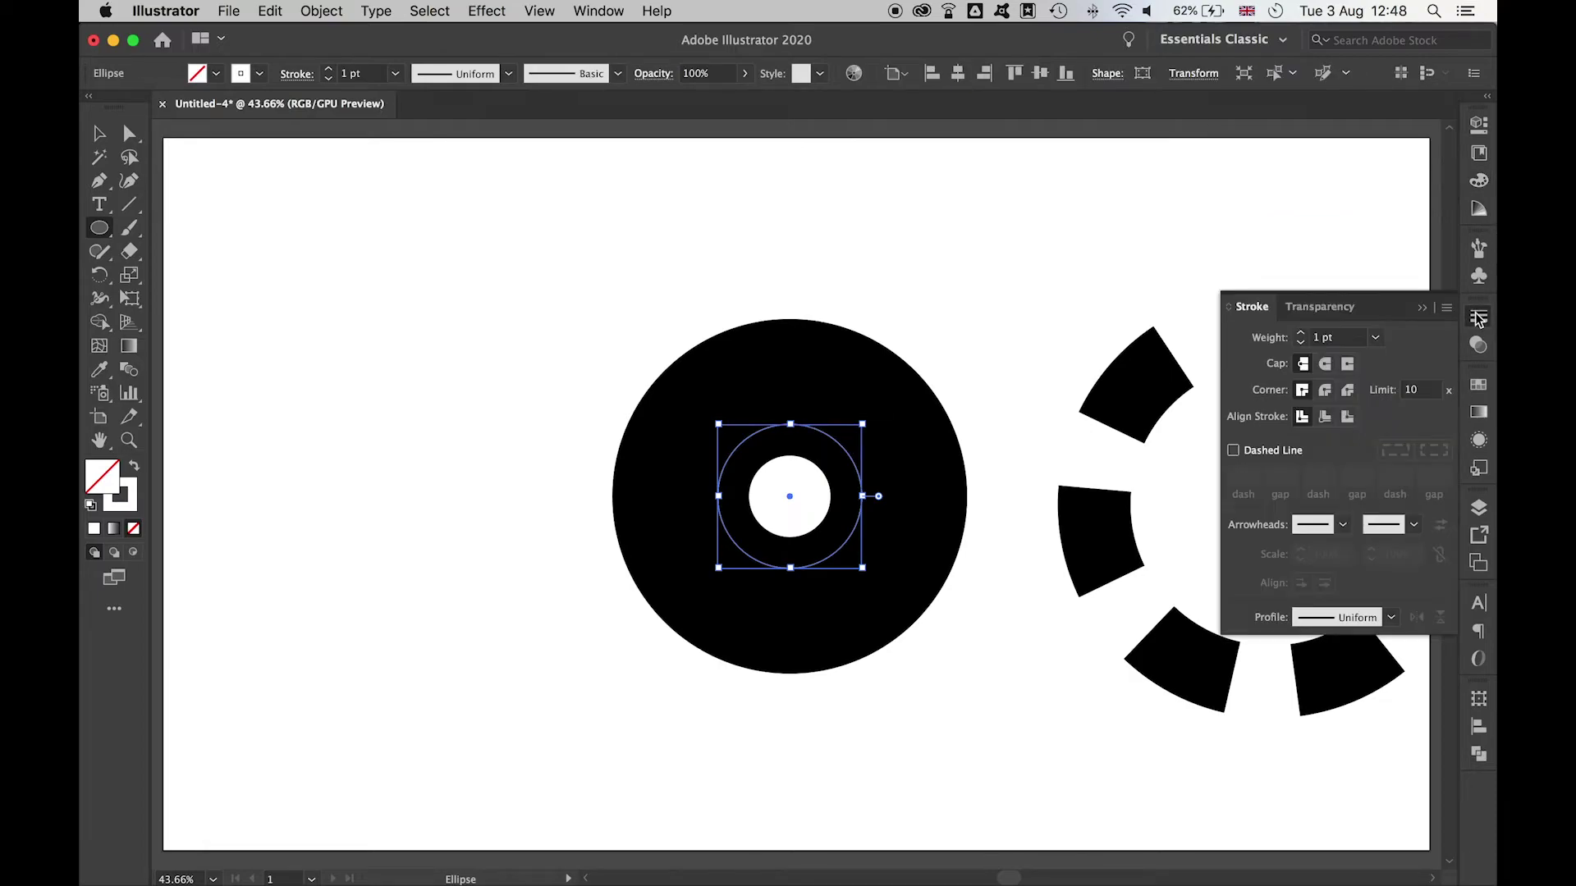
{"action": "left_click", "coordinate": [1301, 331]}
{"action": "left_click", "coordinate": [1302, 331]}
{"action": "left_click", "coordinate": [1301, 331]}
{"action": "left_click", "coordinate": [1301, 332]}
{"action": "left_click", "coordinate": [1302, 331]}
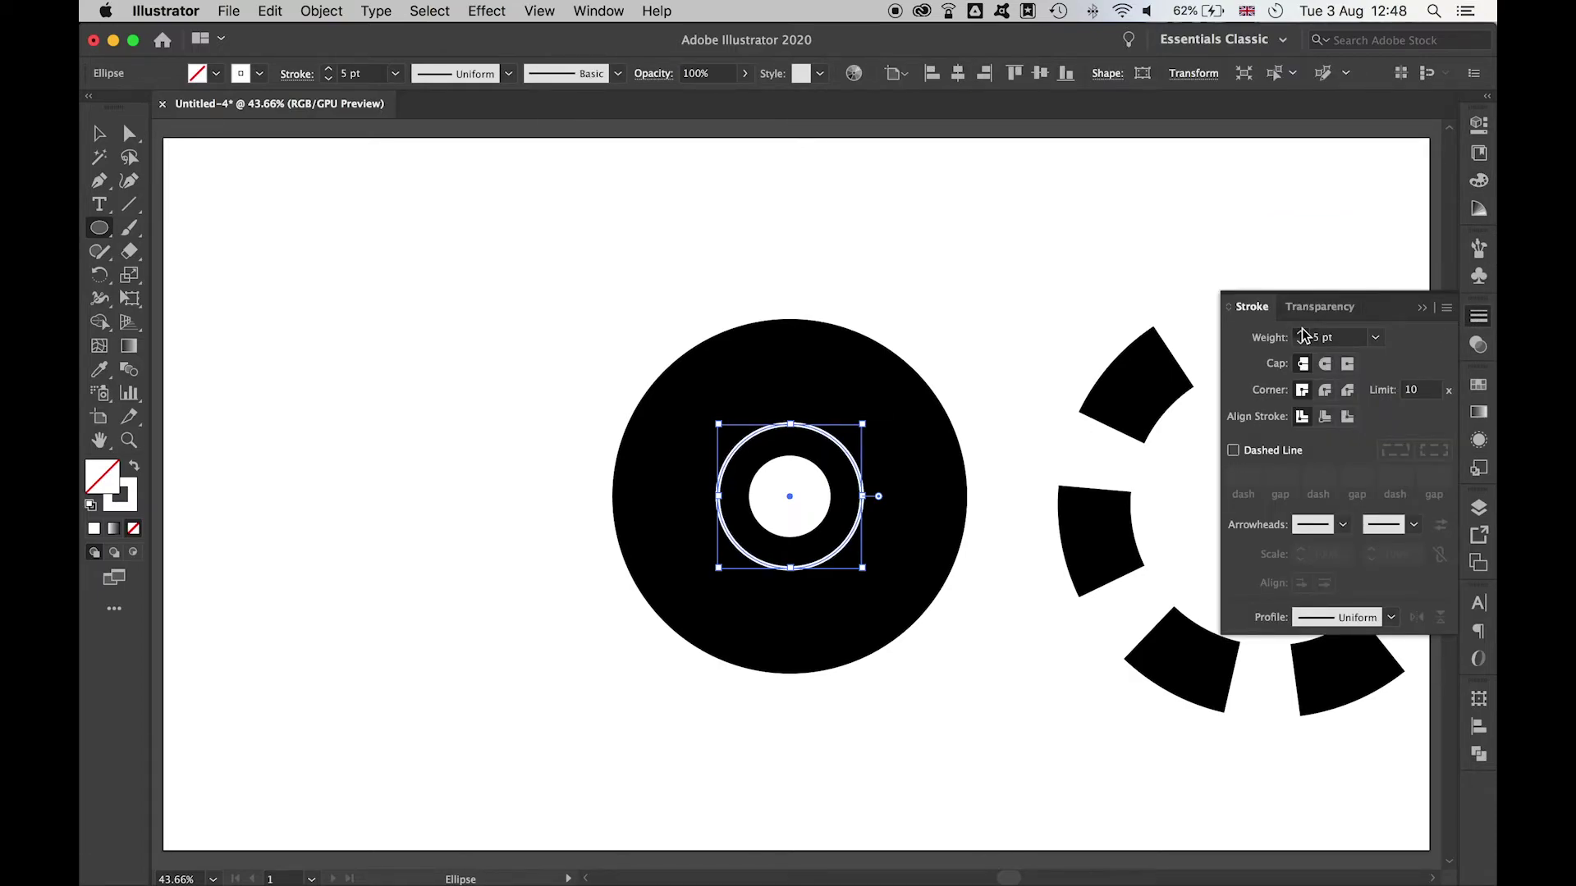
{"action": "left_click", "coordinate": [1302, 331]}
{"action": "left_click", "coordinate": [1302, 332]}
{"action": "left_click", "coordinate": [1301, 332]}
{"action": "left_click", "coordinate": [1301, 332]}
{"action": "left_click", "coordinate": [1302, 332]}
{"action": "left_click", "coordinate": [1479, 320]}
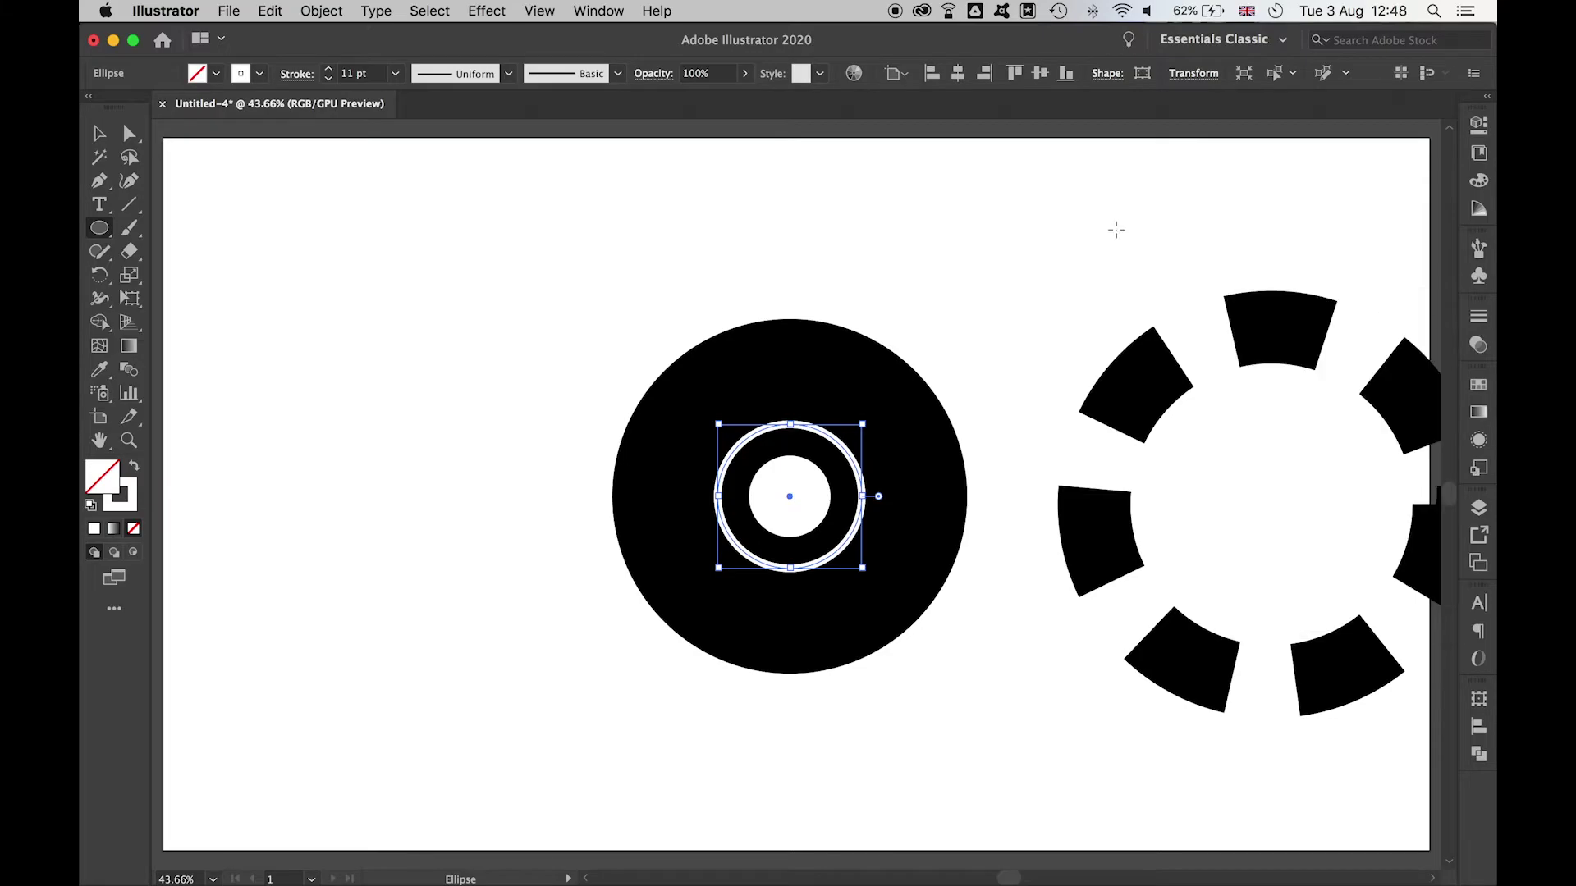
{"action": "key", "text": "v"}
{"action": "left_click", "coordinate": [1081, 234]}
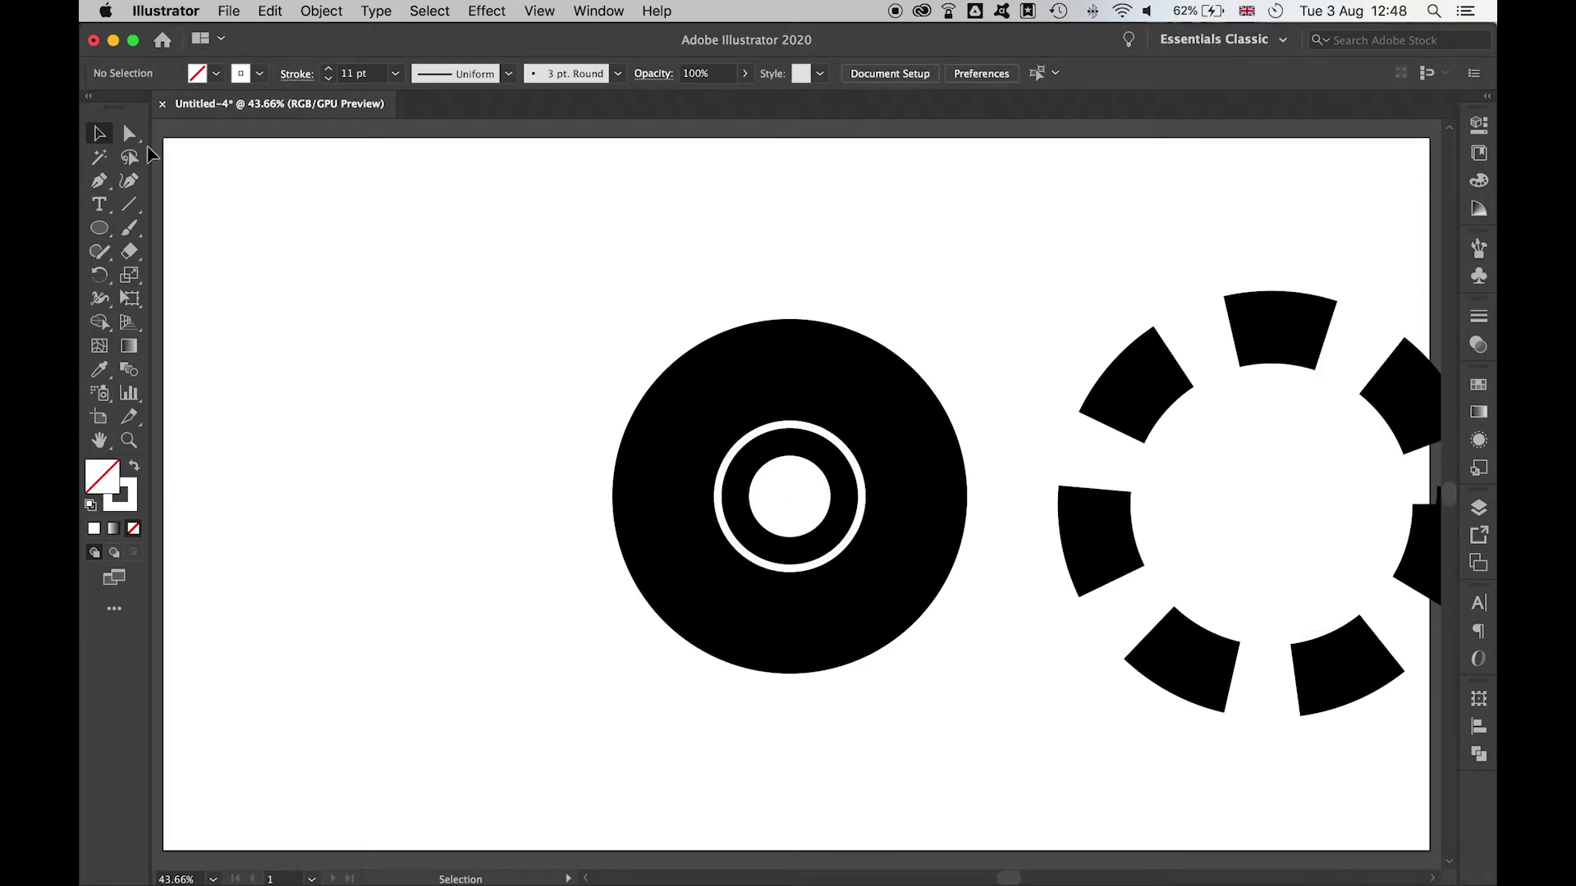
{"action": "left_click", "coordinate": [829, 432]}
Expand the white ring's 11 pt stroke into a filled shape with Object > Expand.
{"action": "left_click", "coordinate": [317, 9]}
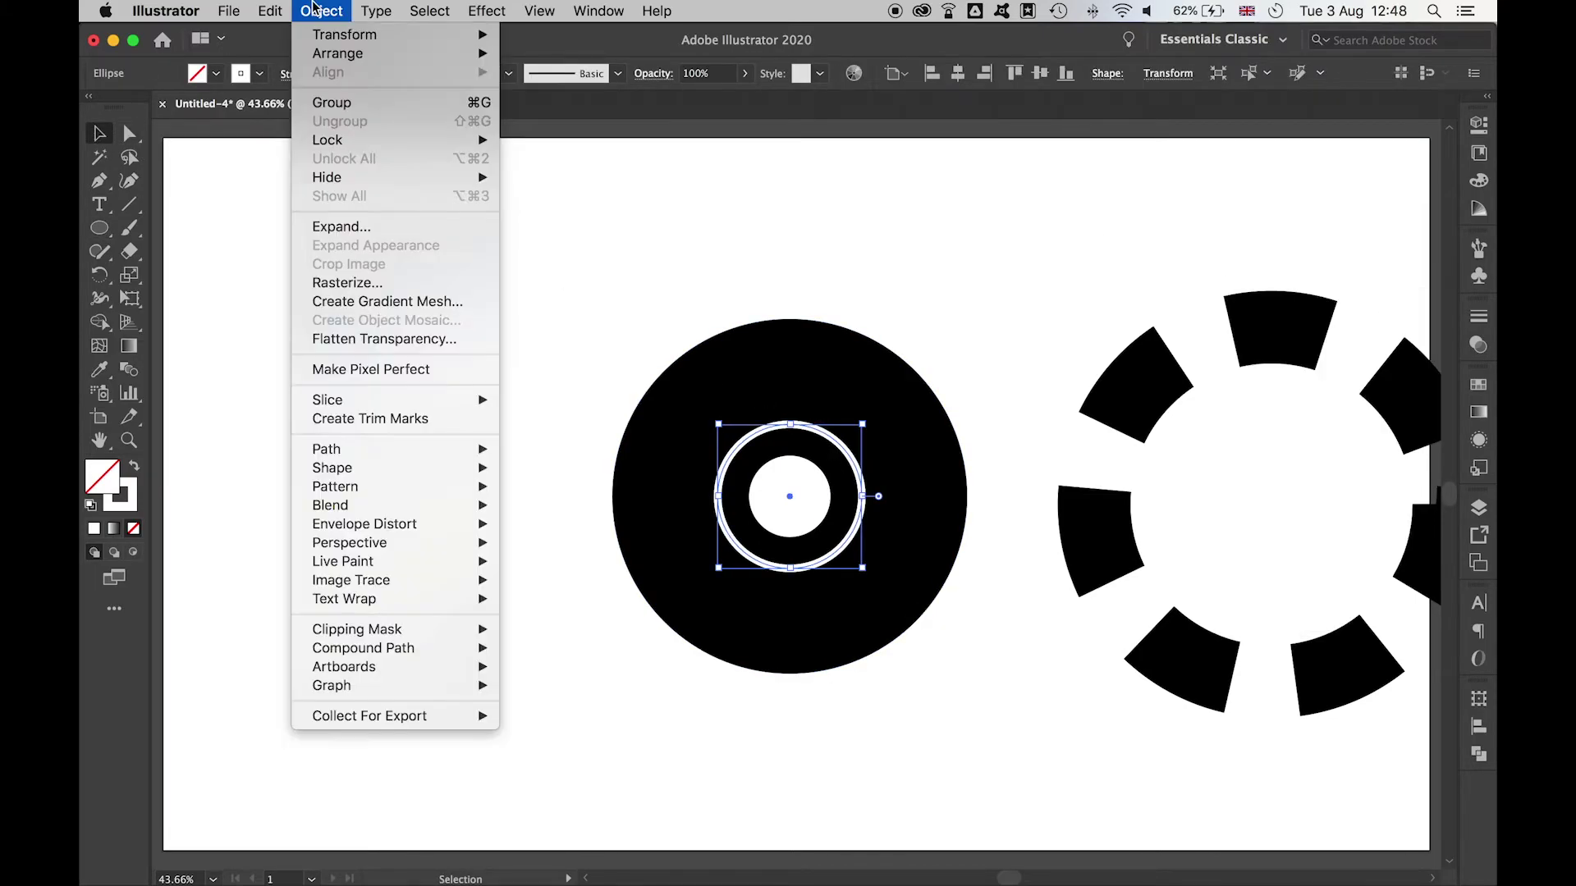
{"action": "left_click", "coordinate": [367, 229]}
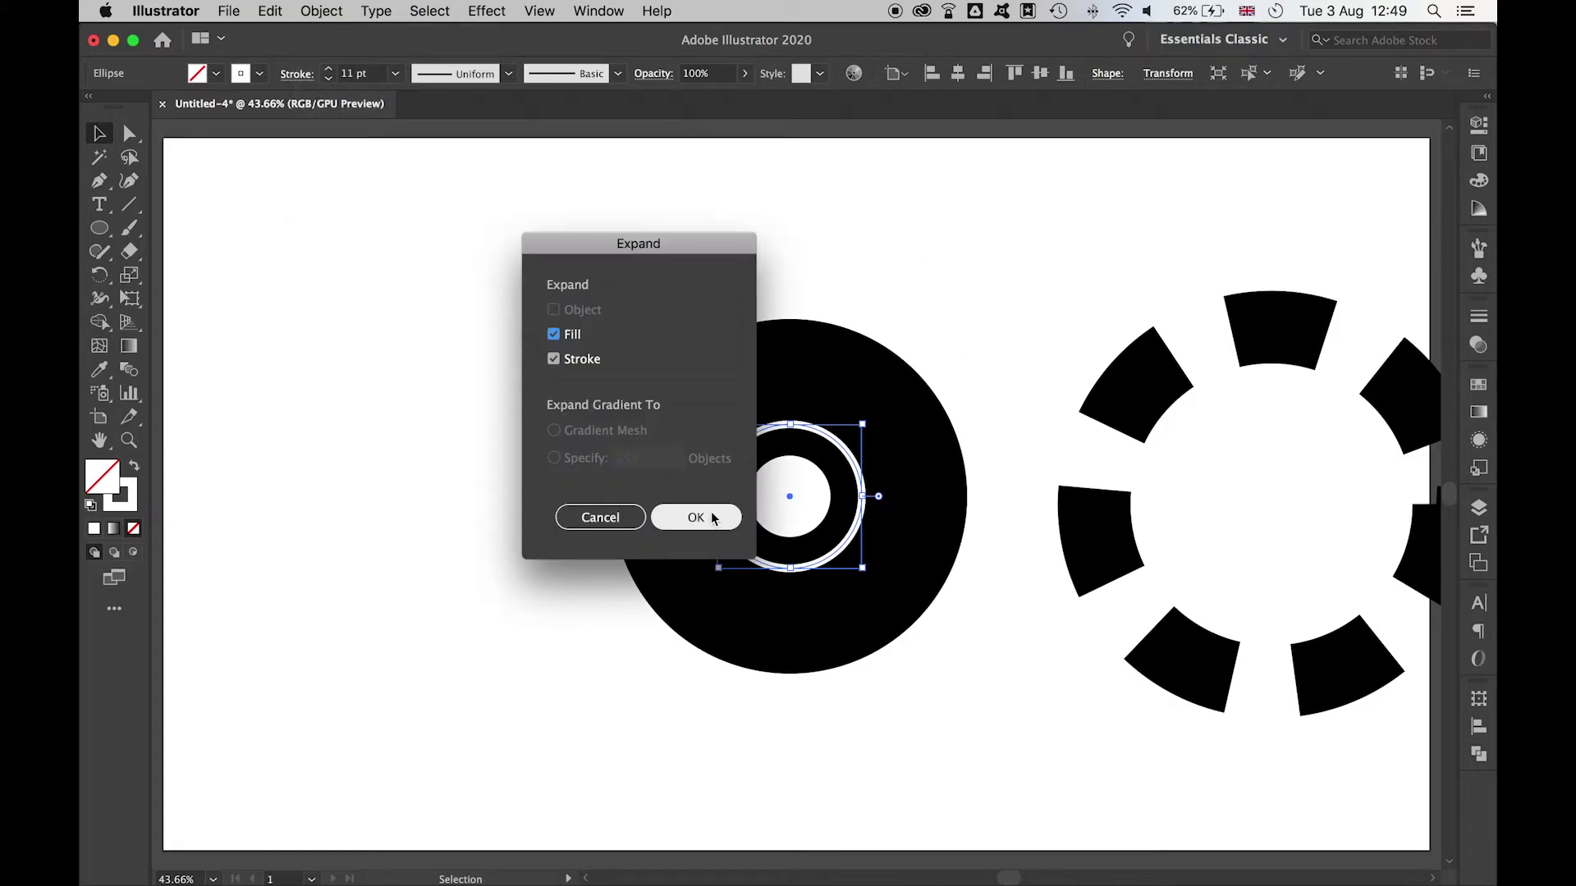
{"action": "left_click", "coordinate": [696, 517]}
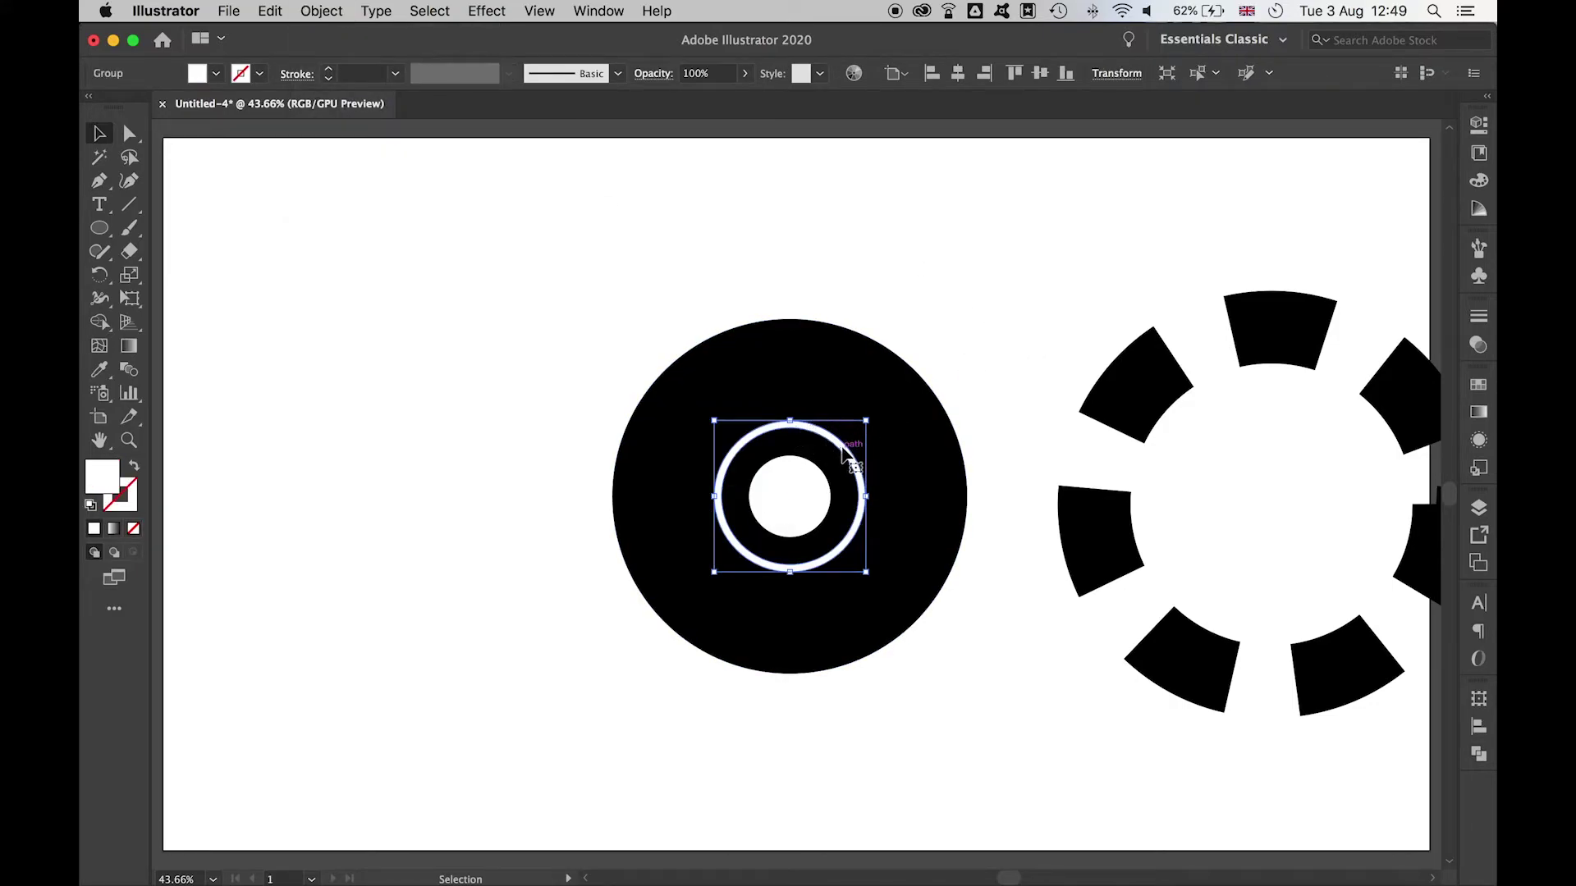
{"action": "left_click", "coordinate": [949, 346]}
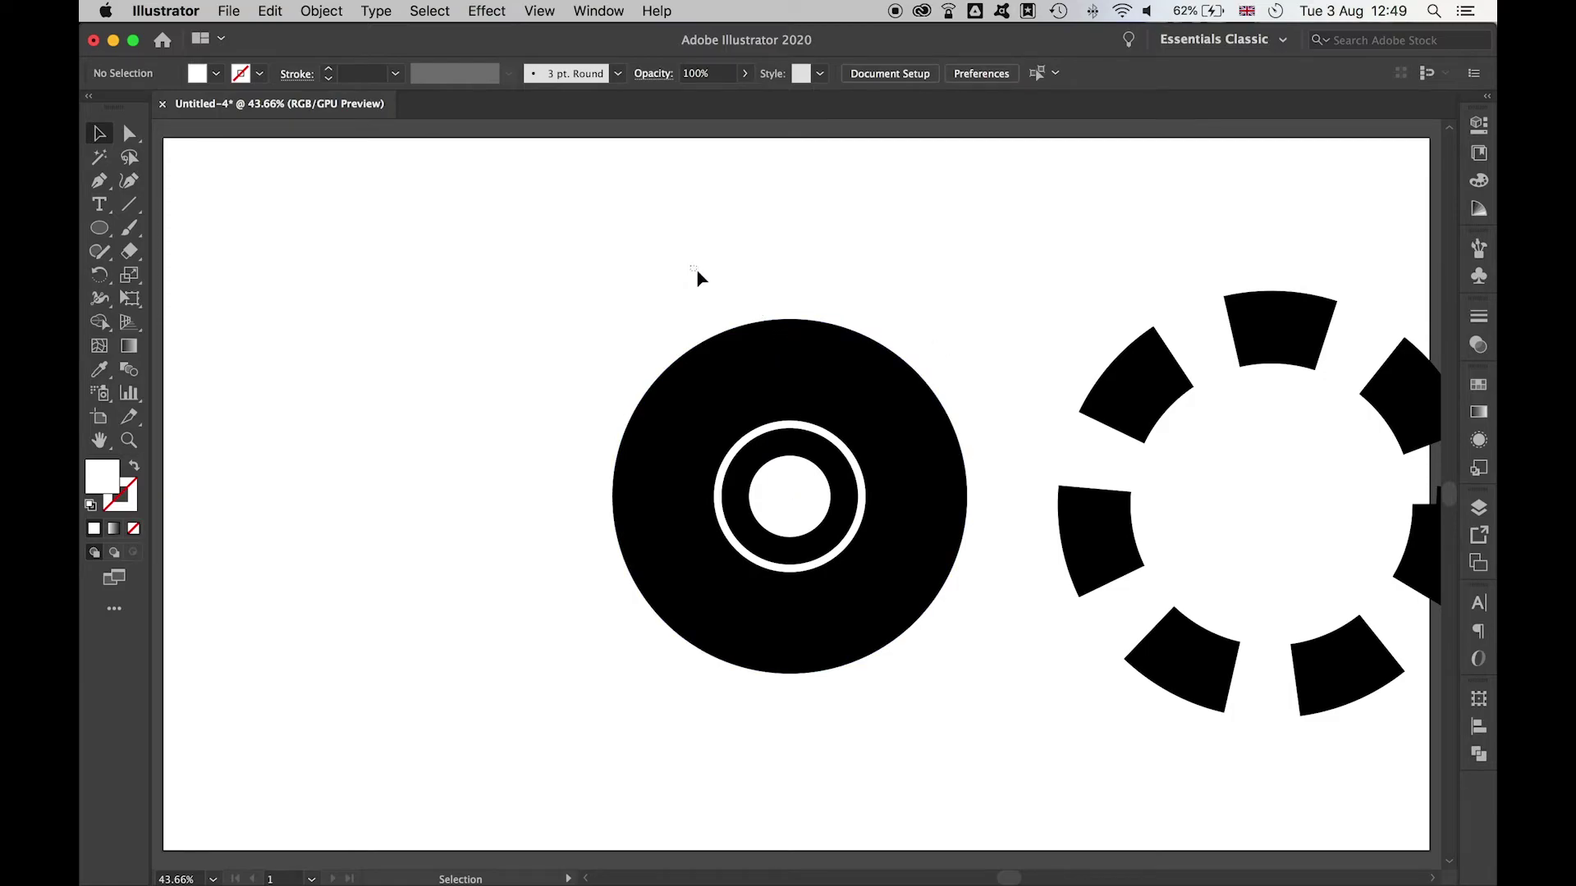
{"action": "left_click_drag", "start_coordinate": [695, 267], "coordinate": [870, 773]}
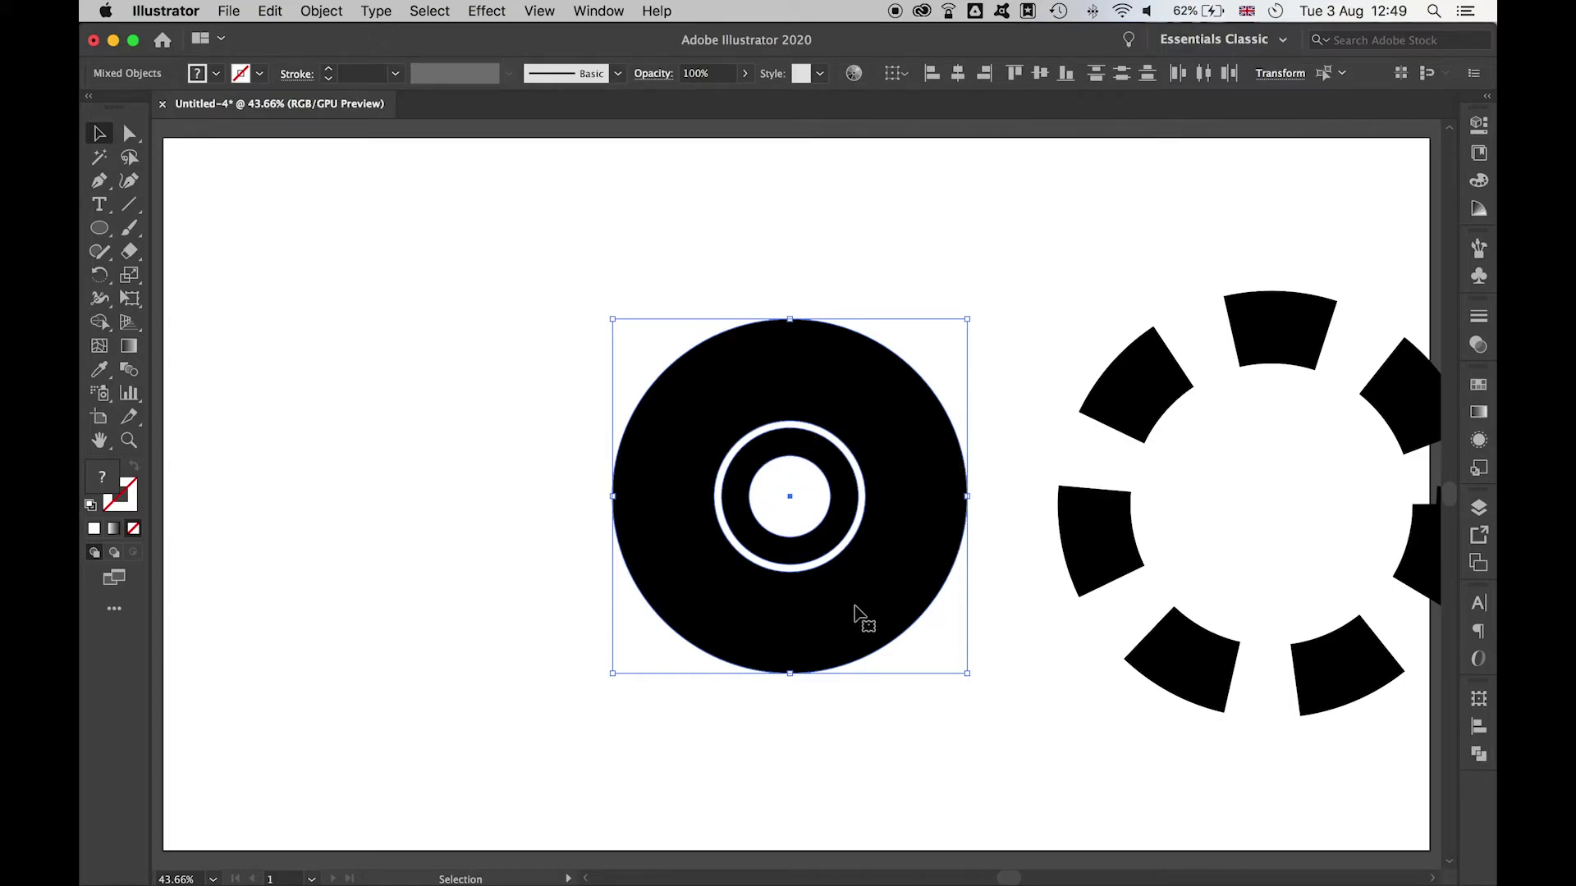
Punch the white ring and hole out of the black disc with Minus Front, then reposition the disc.
{"action": "left_click", "coordinate": [1480, 744]}
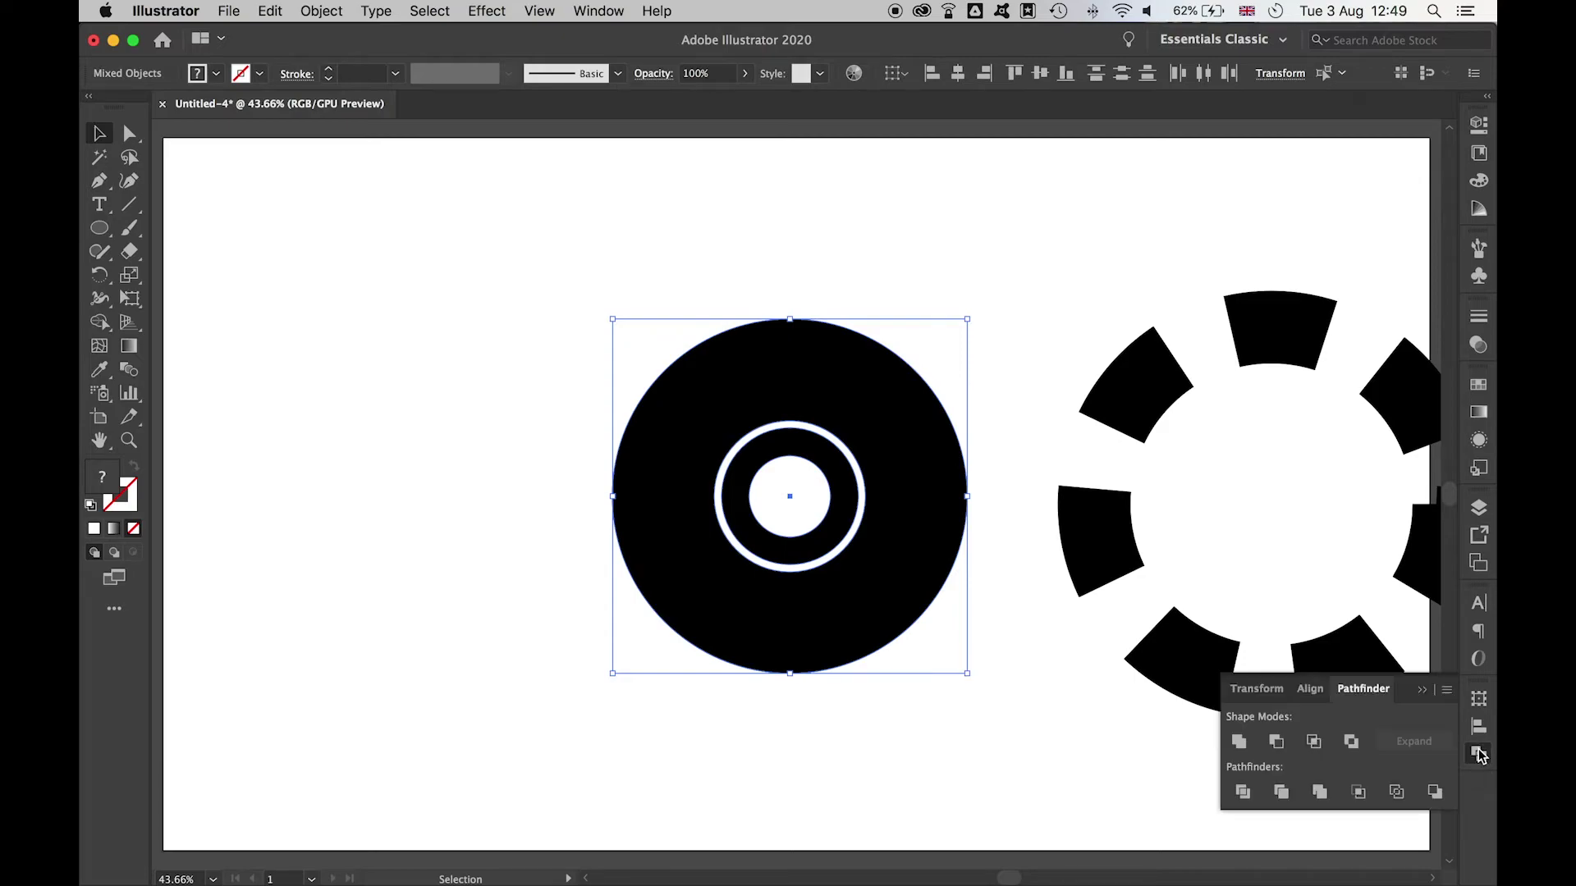
{"action": "left_click", "coordinate": [1278, 743]}
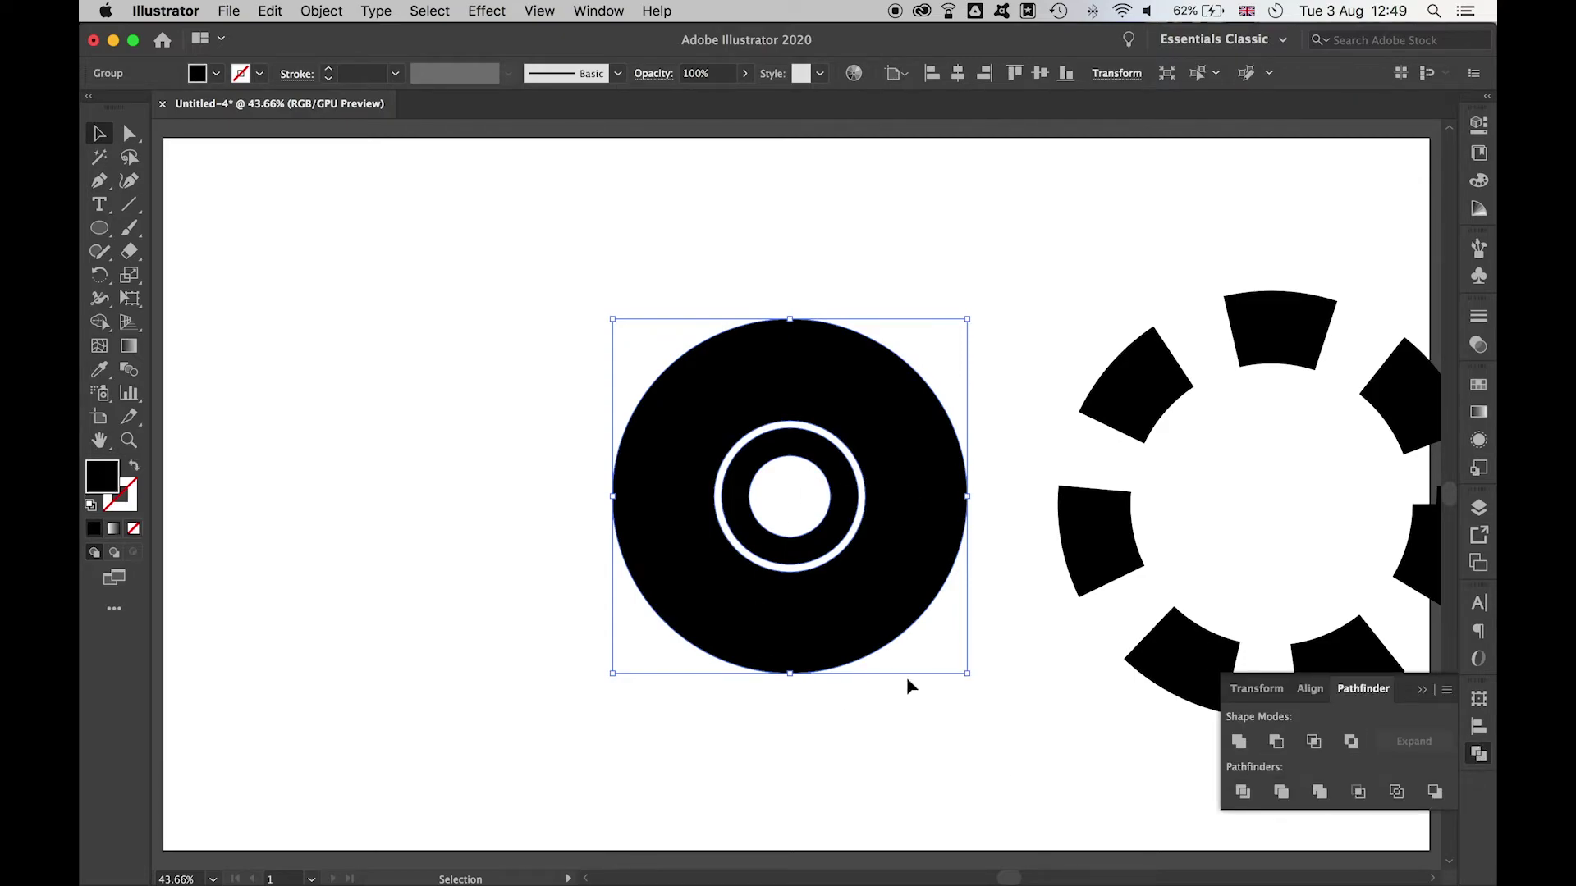
{"action": "left_click", "coordinate": [1051, 316]}
{"action": "key", "text": "super+minus"}
{"action": "left_click_drag", "start_coordinate": [866, 397], "coordinate": [800, 435]}
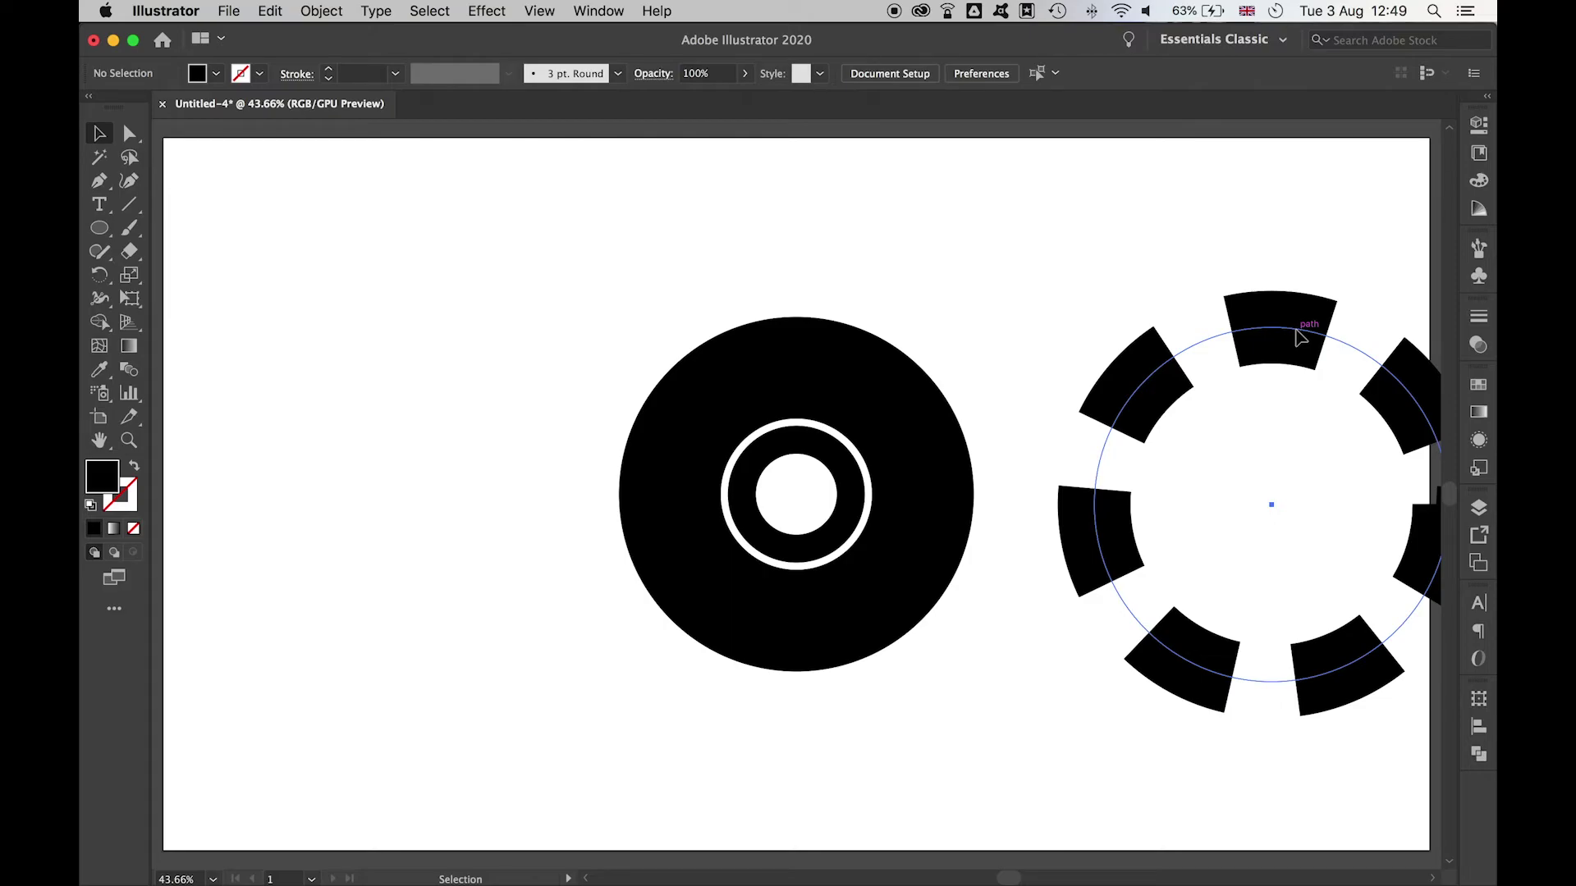
Expand the dashed ring's appearance and stroke into solid black tooth pieces, then select them with the disc.
{"action": "left_click", "coordinate": [1300, 336]}
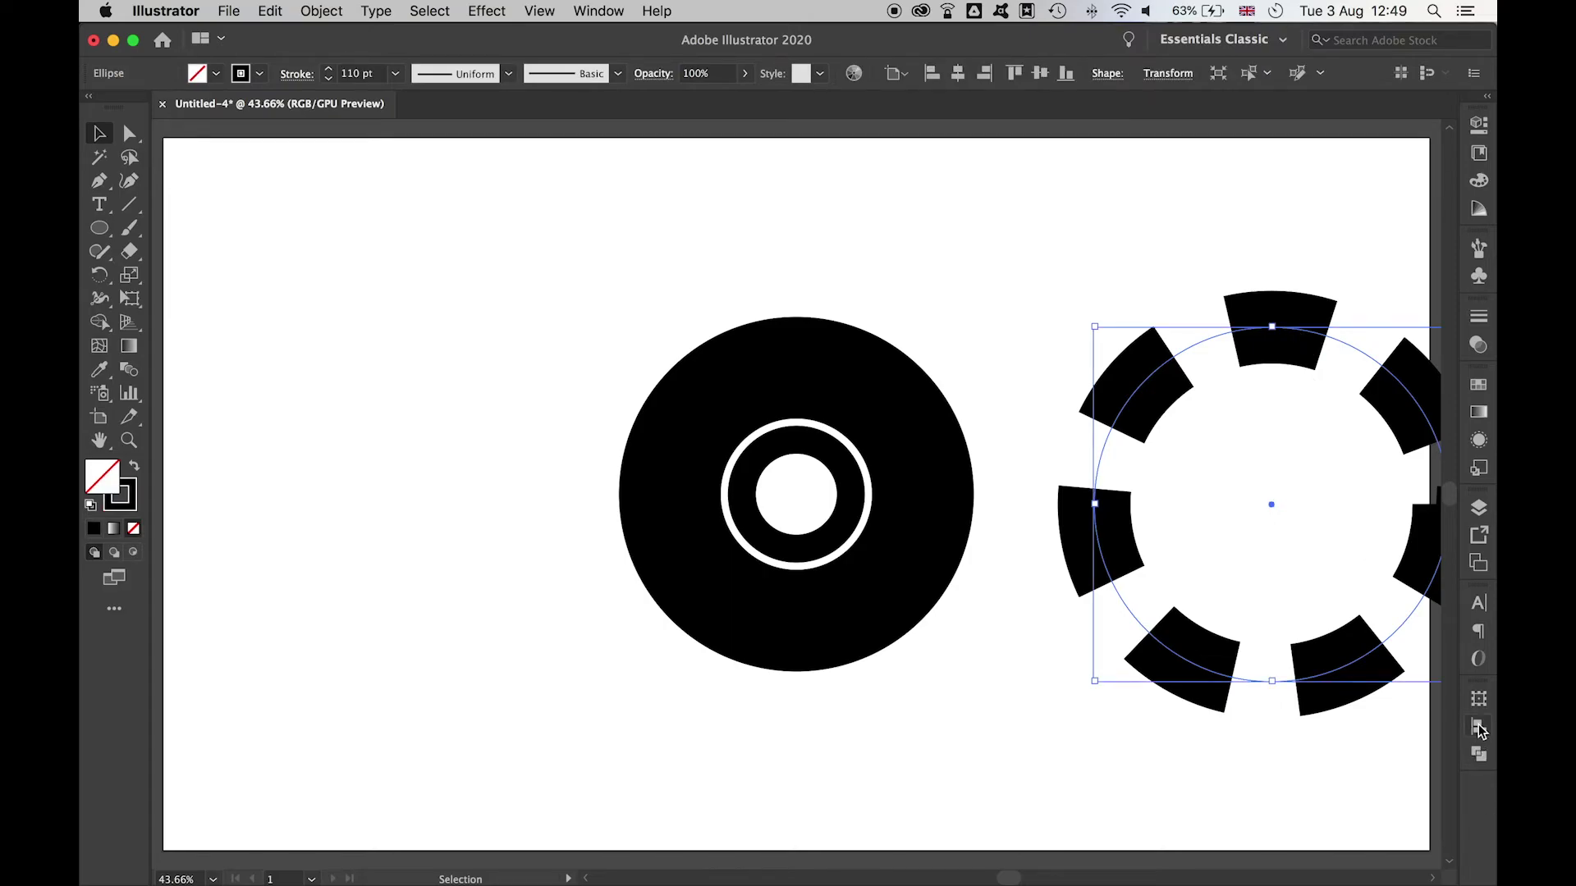
{"action": "left_click", "coordinate": [321, 10]}
{"action": "left_click", "coordinate": [399, 249]}
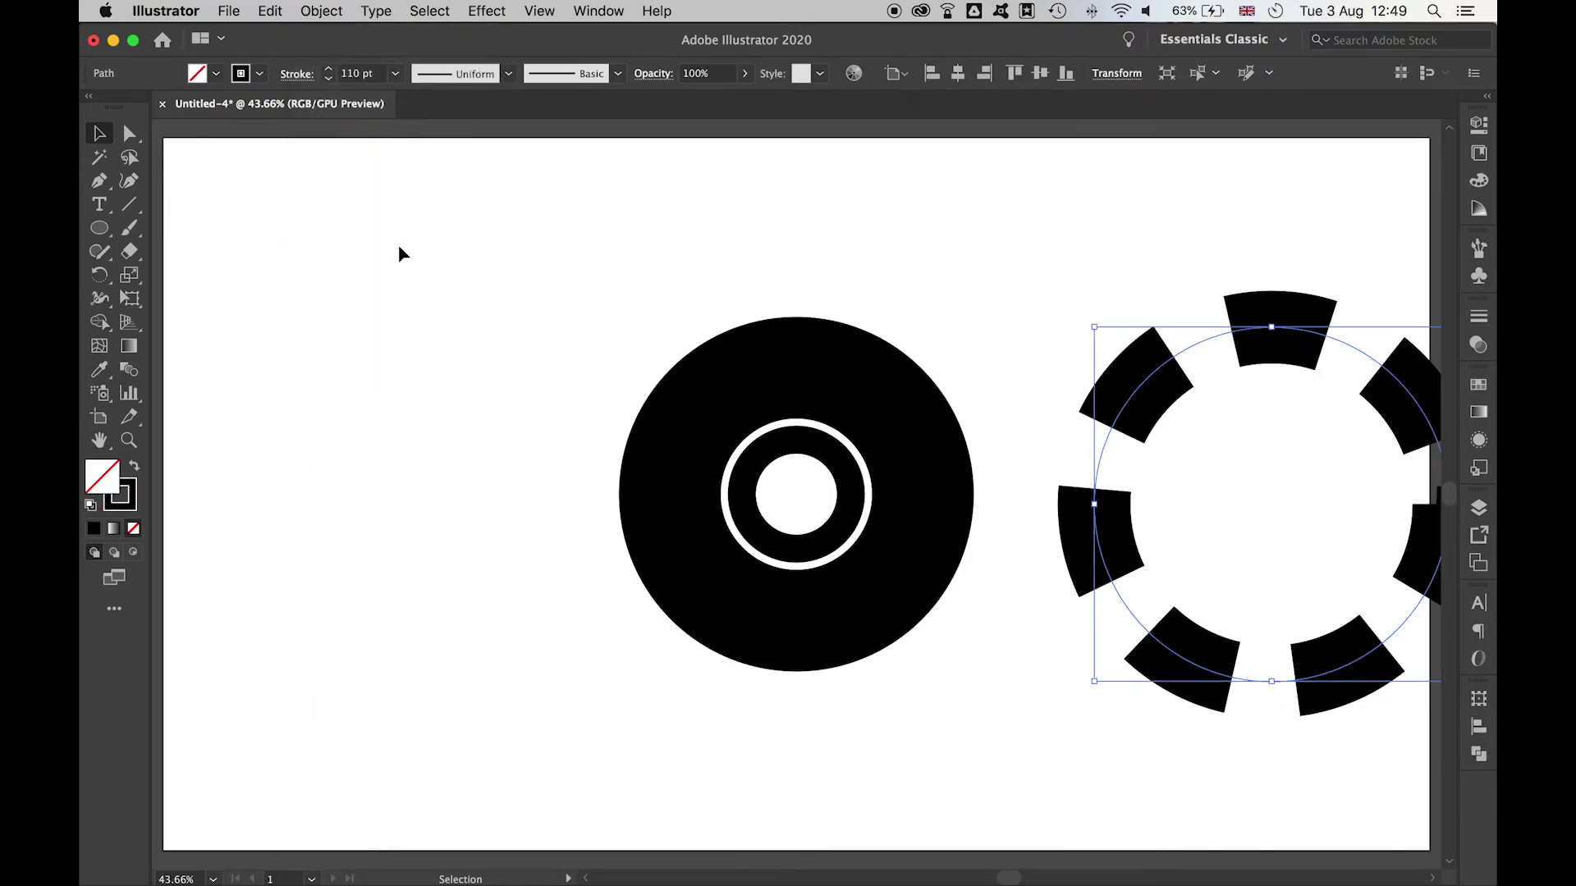
{"action": "left_click", "coordinate": [339, 8]}
{"action": "left_click", "coordinate": [391, 224]}
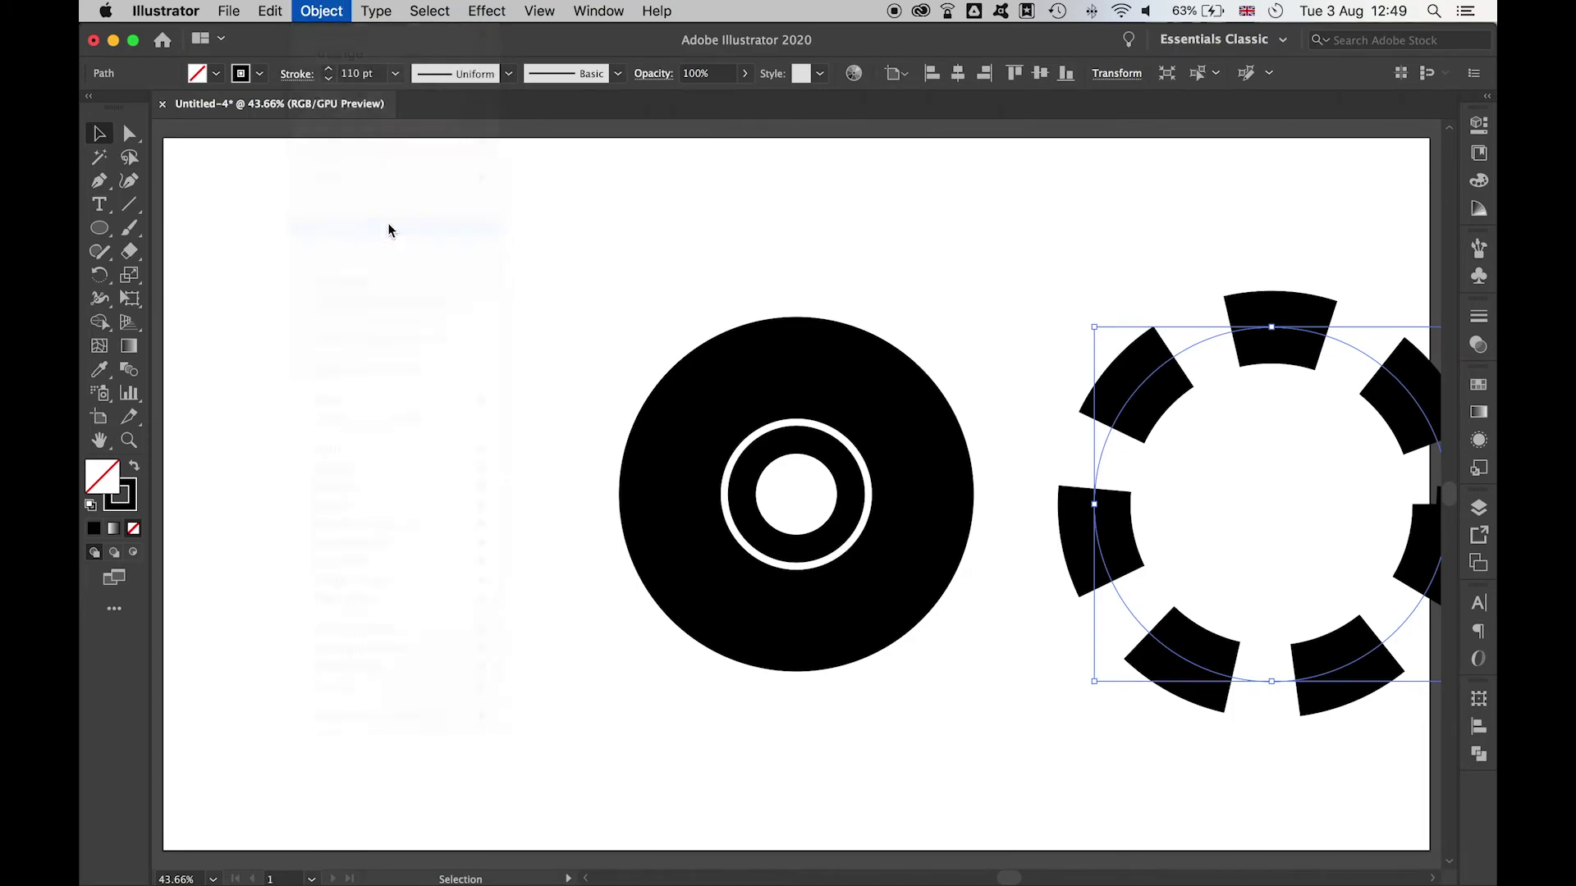
{"action": "key", "text": "Return"}
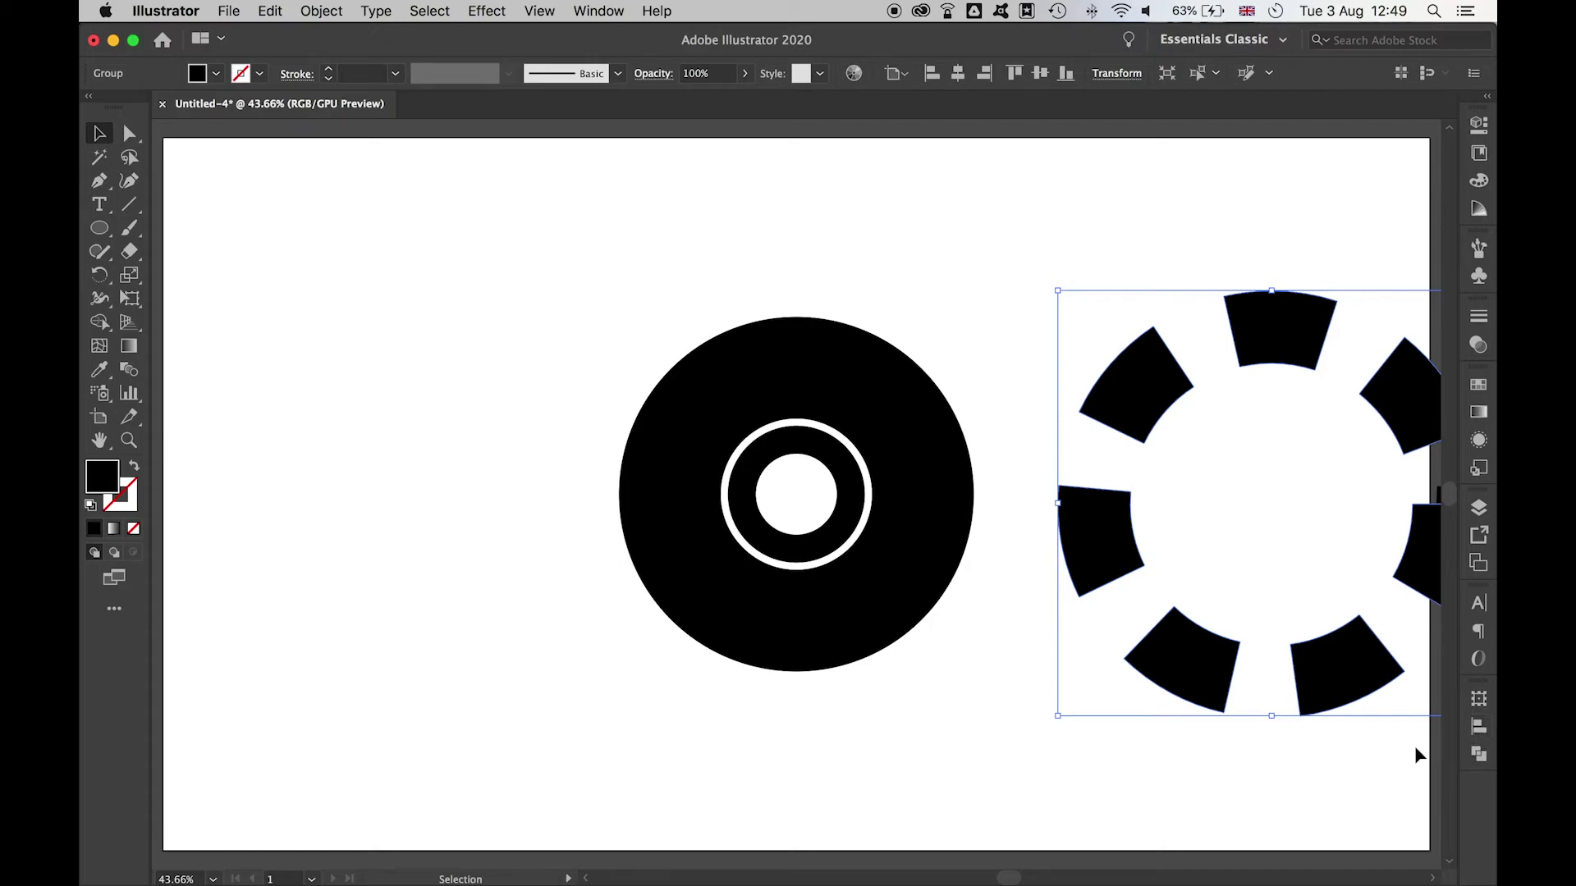
{"action": "left_click_drag", "start_coordinate": [1262, 799], "coordinate": [626, 309]}
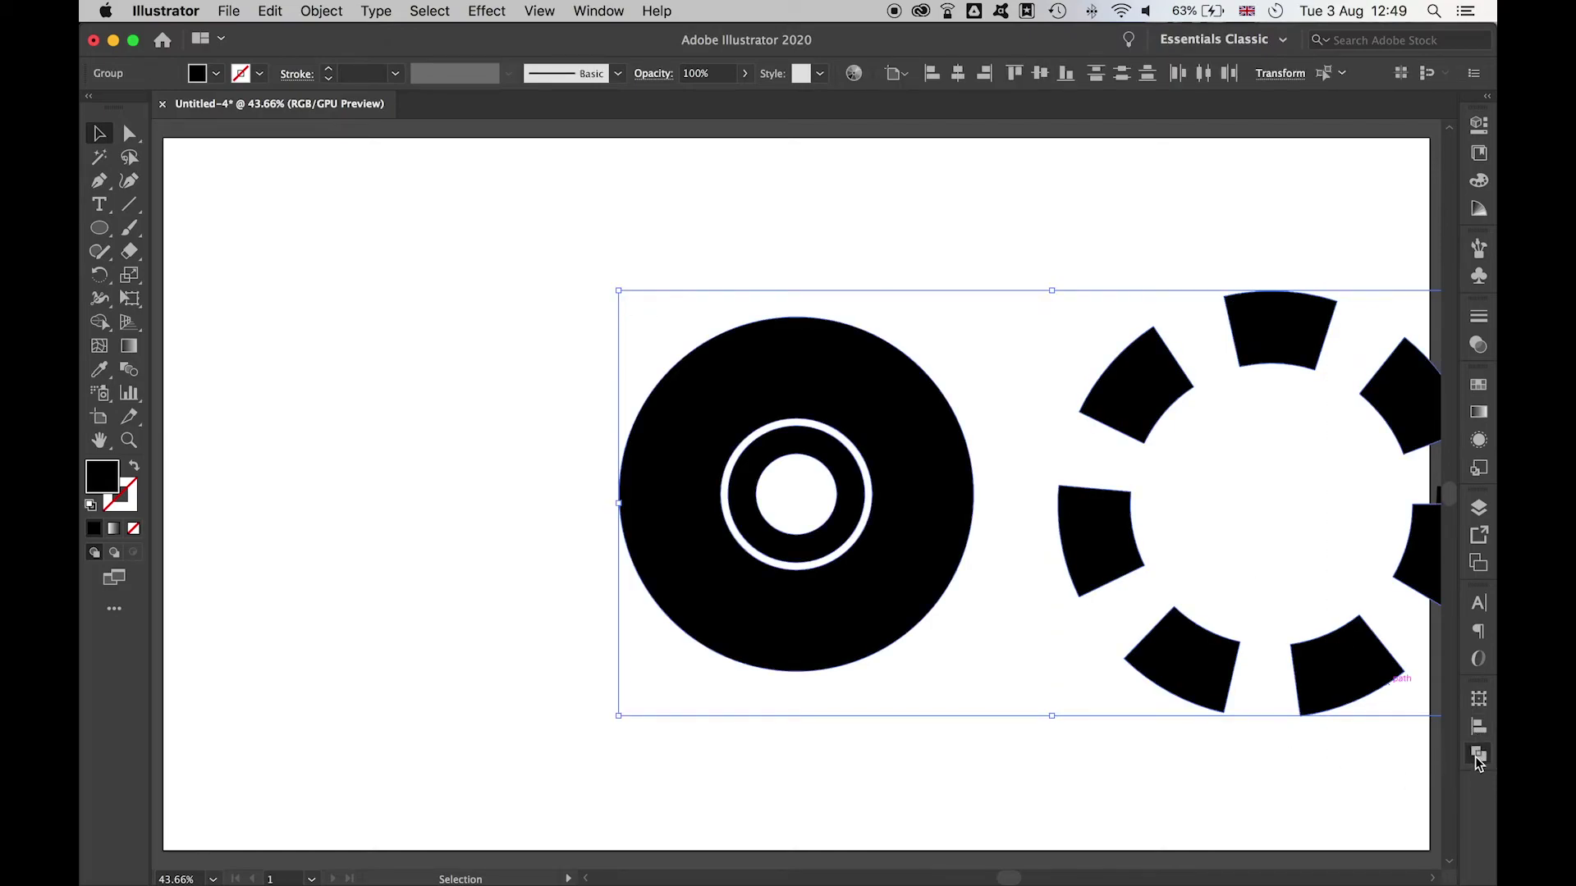
{"action": "left_click", "coordinate": [1478, 755]}
Centre the teeth ring horizontally and vertically over the disc.
{"action": "left_click", "coordinate": [1479, 727]}
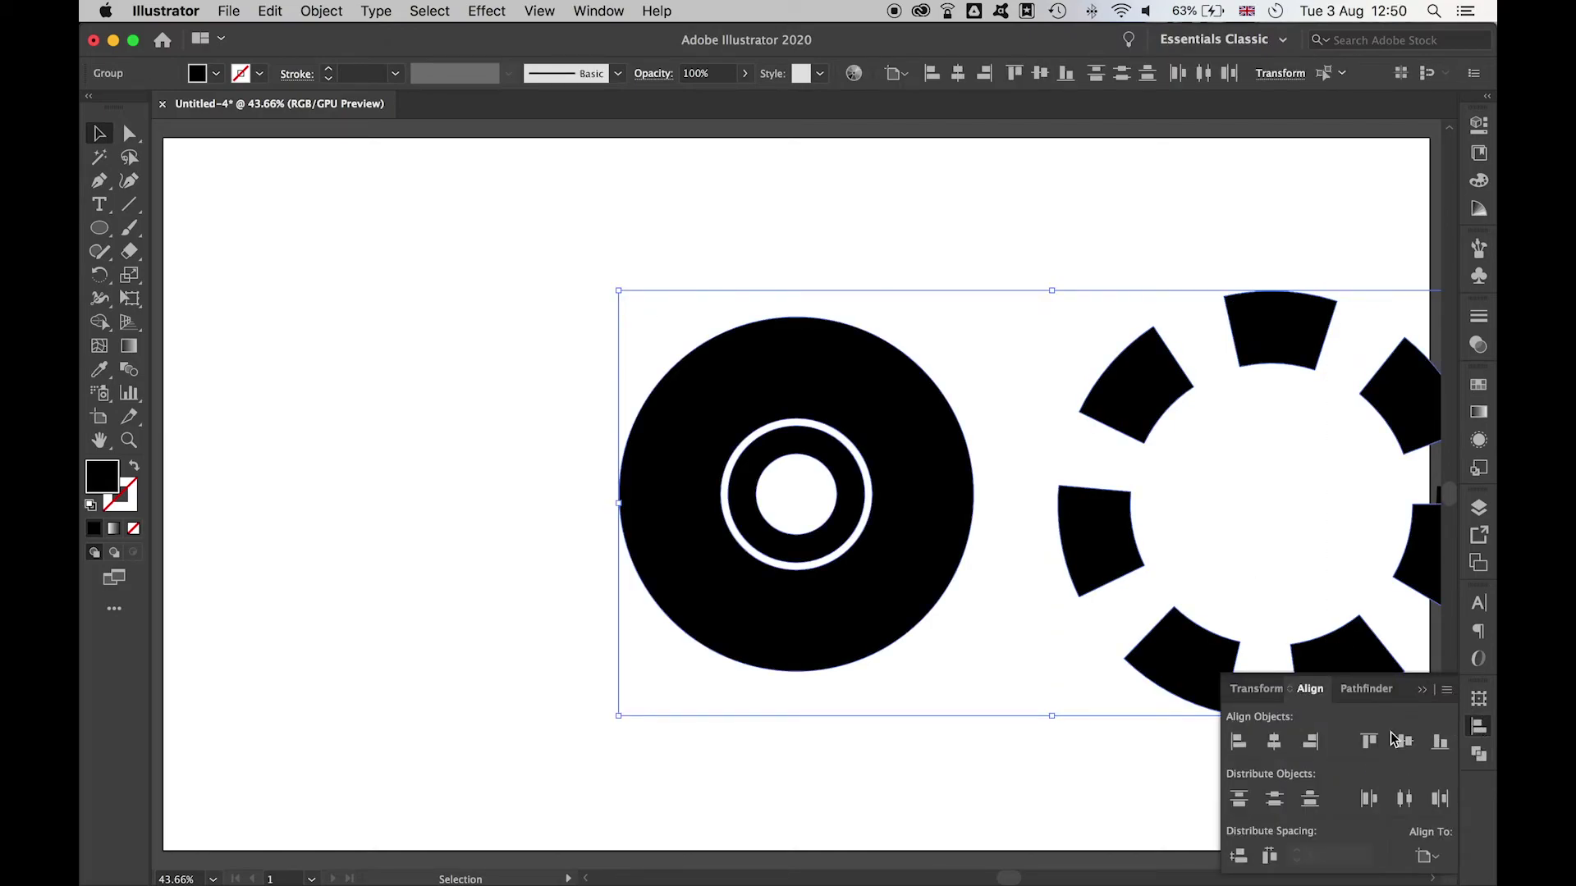
{"action": "left_click", "coordinate": [1274, 741]}
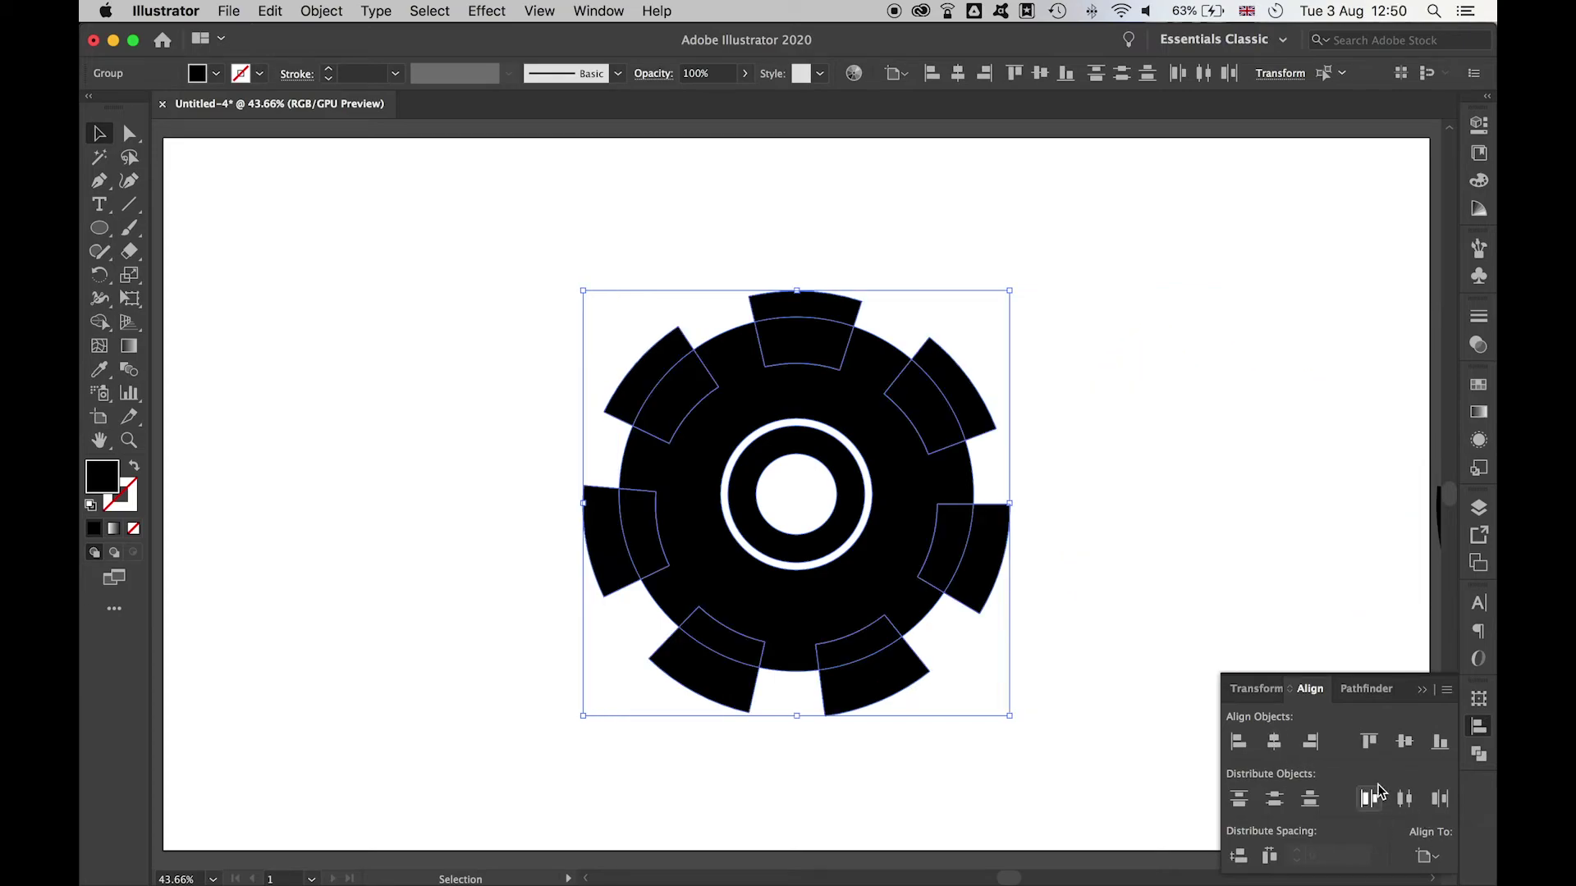
{"action": "left_click", "coordinate": [1404, 741]}
{"action": "left_click", "coordinate": [1203, 423]}
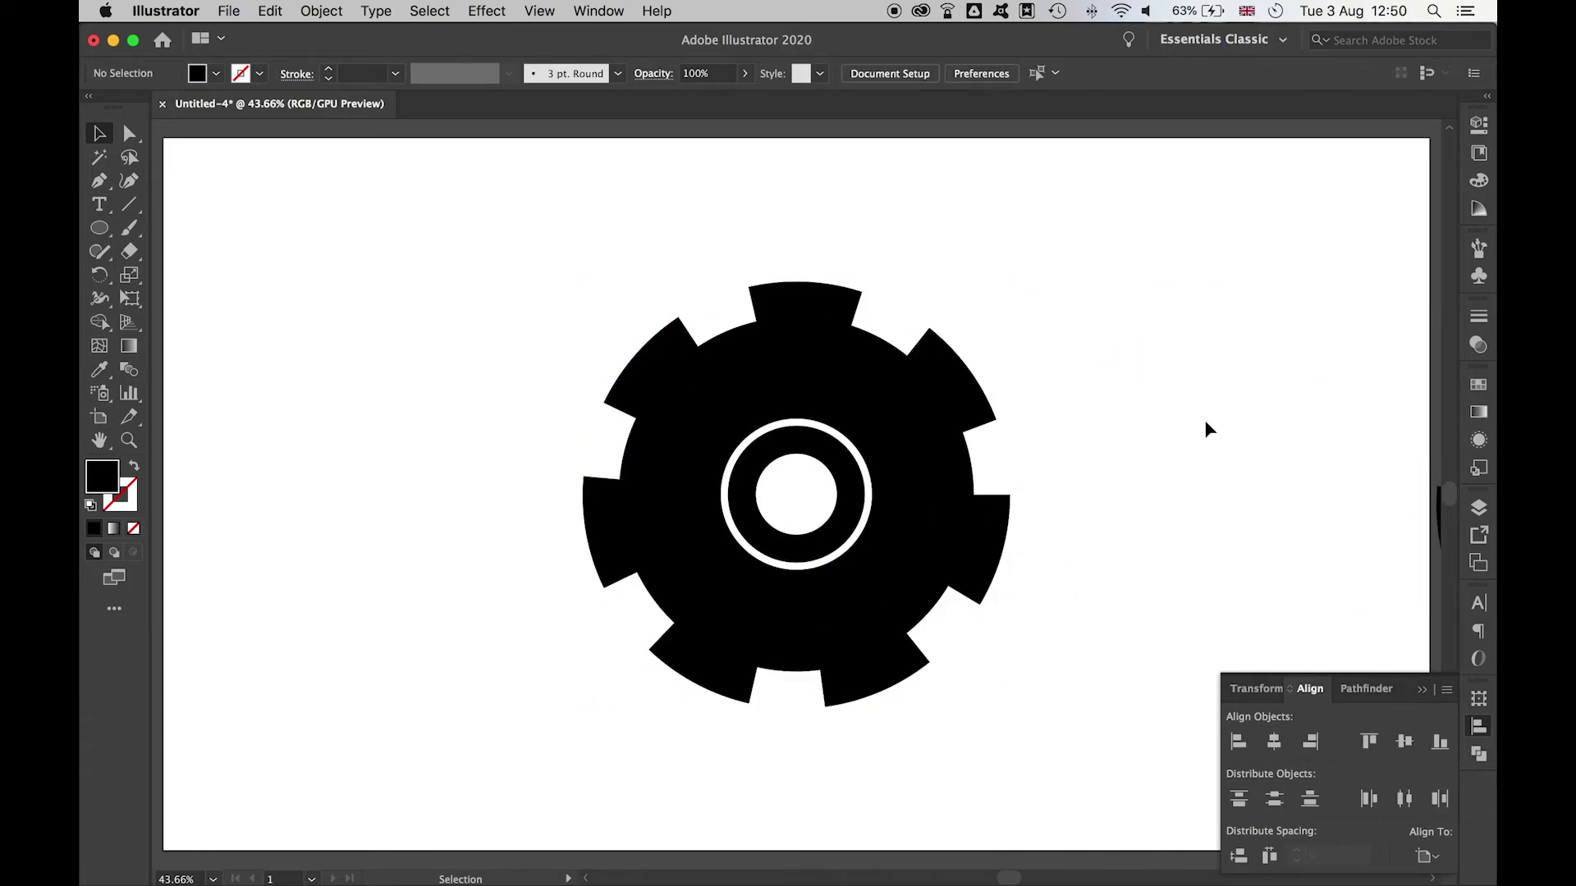
{"action": "left_click", "coordinate": [1475, 733]}
Unite the teeth and disc into one solid gear shape with Pathfinder.
{"action": "left_click_drag", "start_coordinate": [476, 227], "coordinate": [1113, 825]}
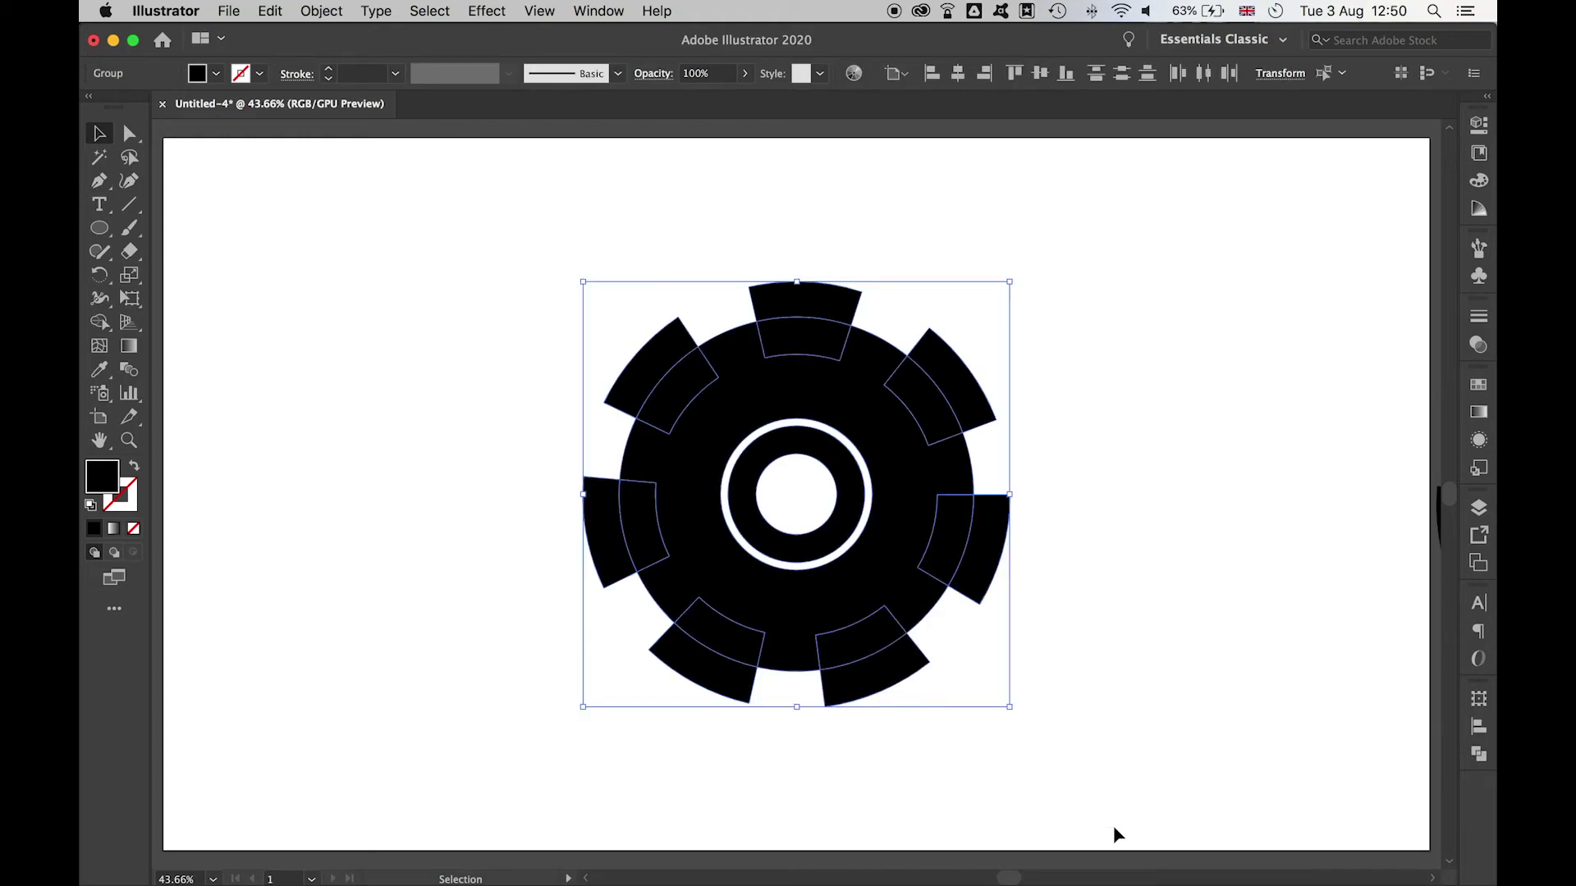
{"action": "left_click", "coordinate": [1480, 755]}
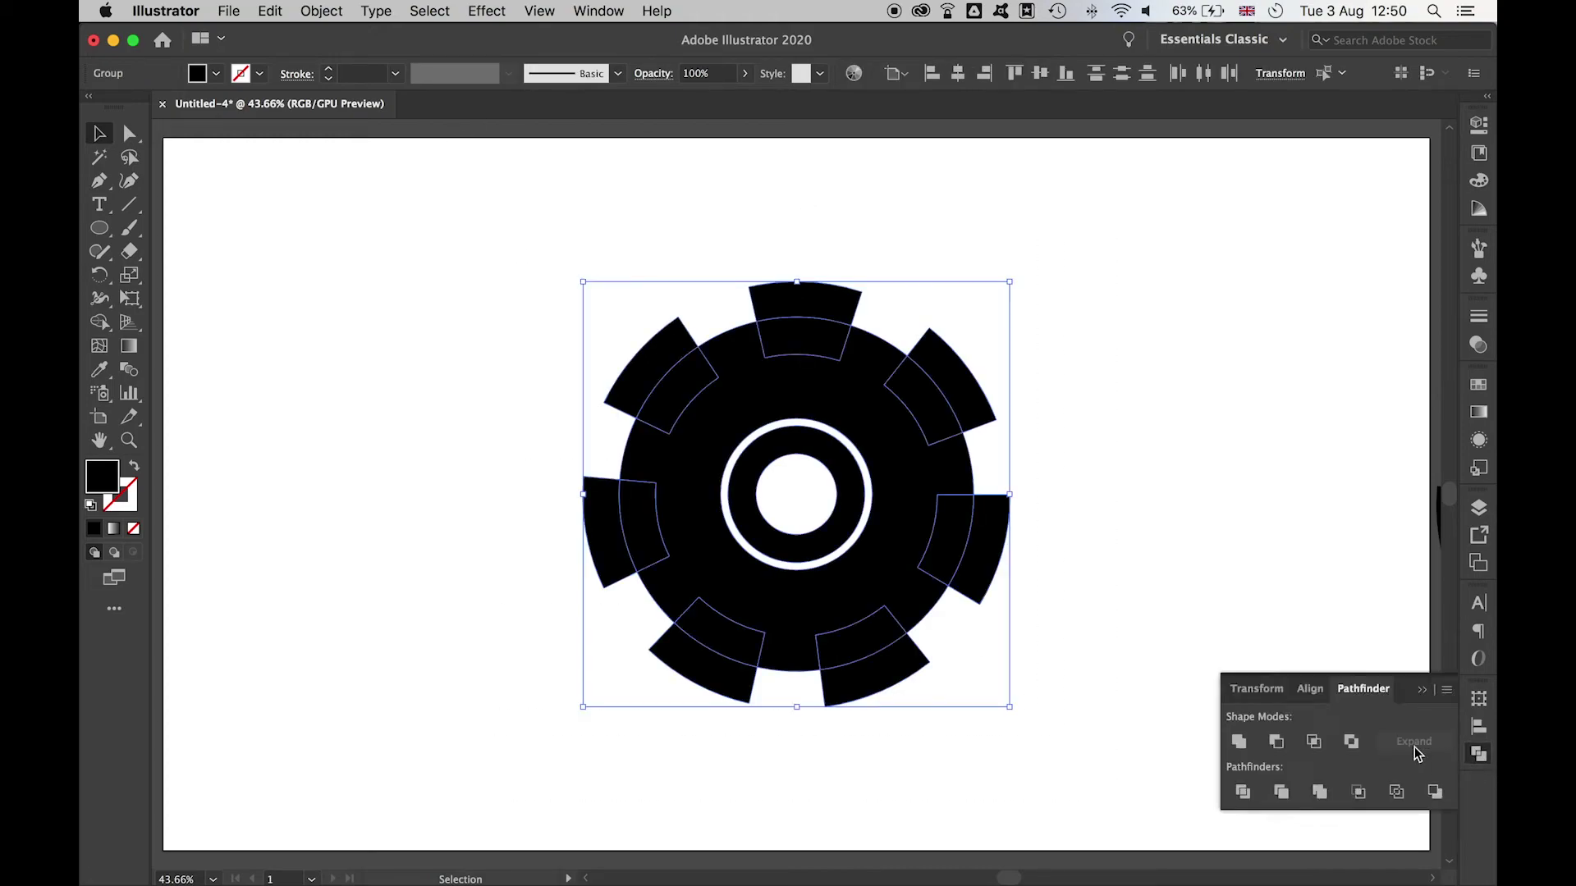
{"action": "left_click", "coordinate": [1239, 741]}
{"action": "left_click", "coordinate": [1103, 491]}
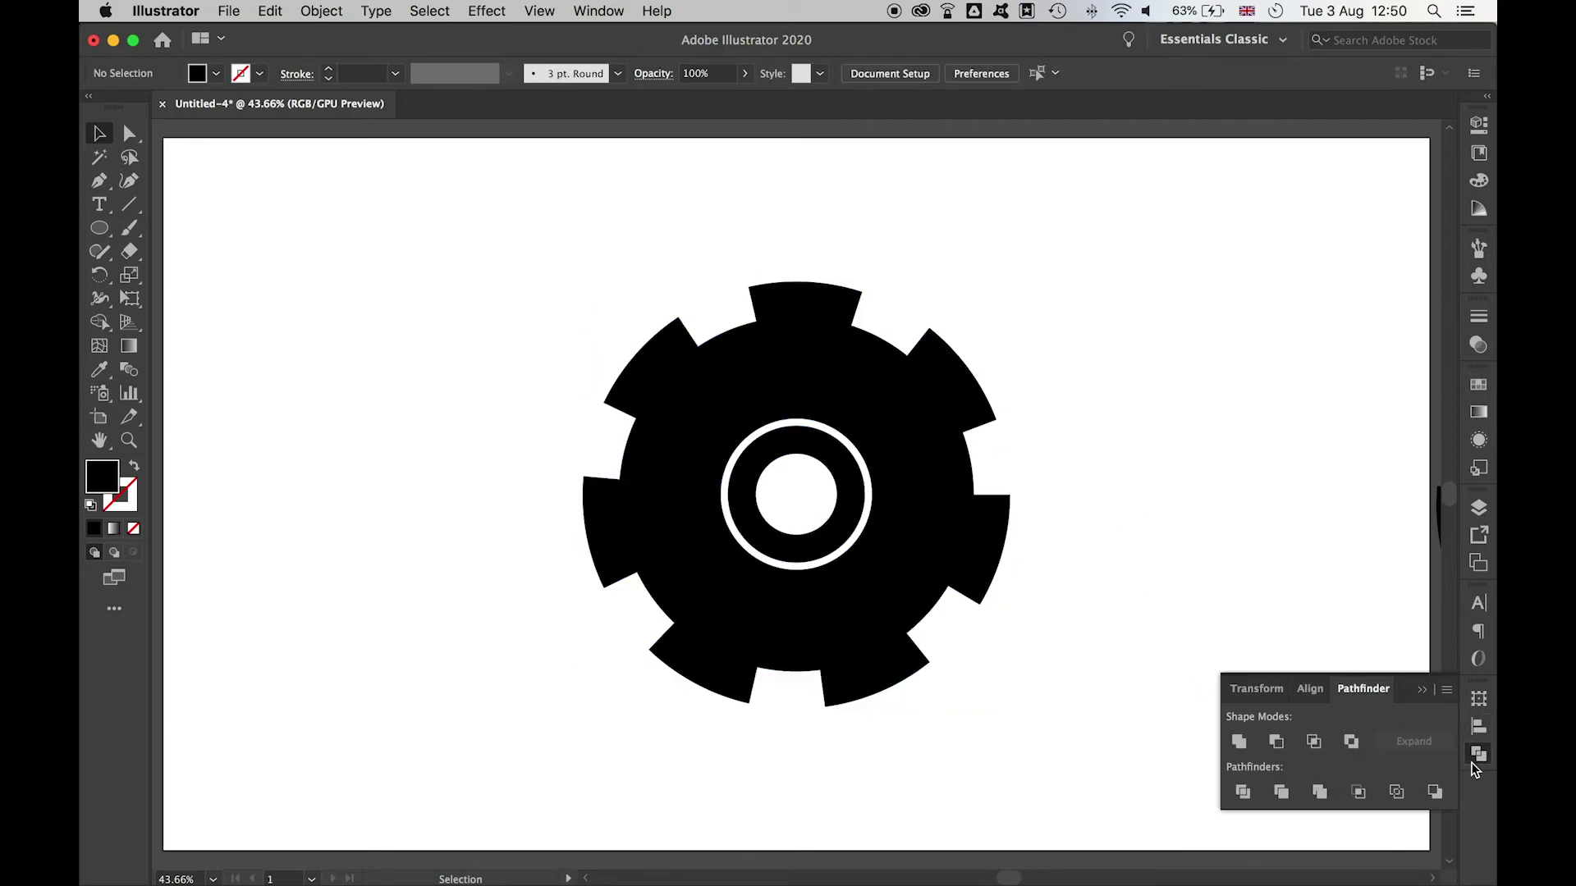
{"action": "left_click", "coordinate": [1477, 756]}
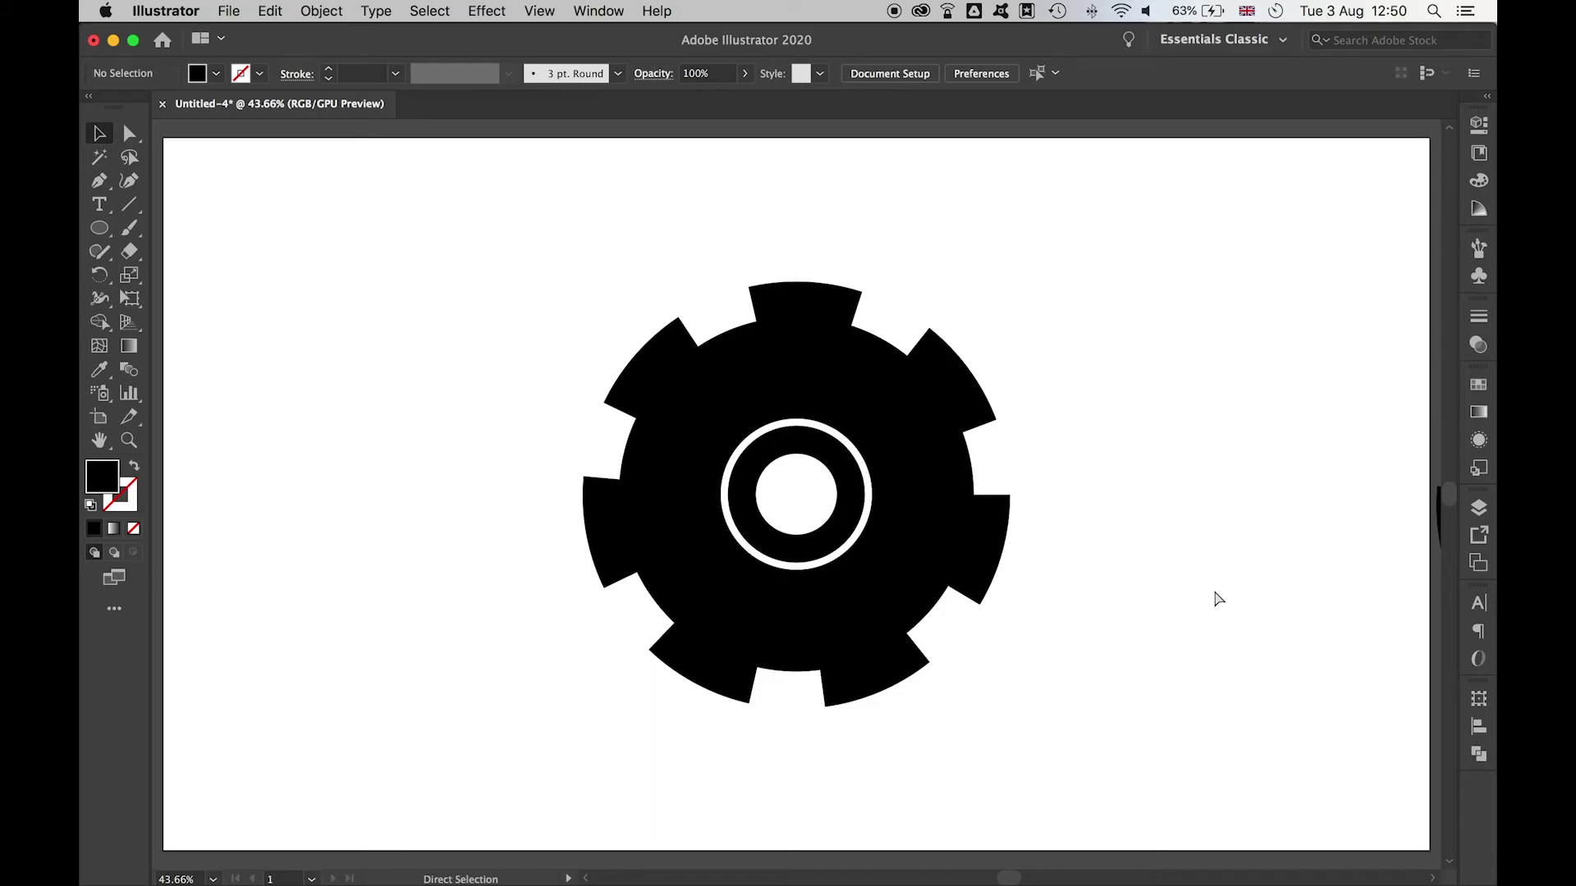
{"action": "key", "text": "super+minus"}
Move the spare dashed circle beside the gear and raise its stroke weight to 140 pt.
{"action": "left_click_drag", "start_coordinate": [1369, 413], "coordinate": [1045, 413]}
{"action": "left_click", "coordinate": [1475, 317]}
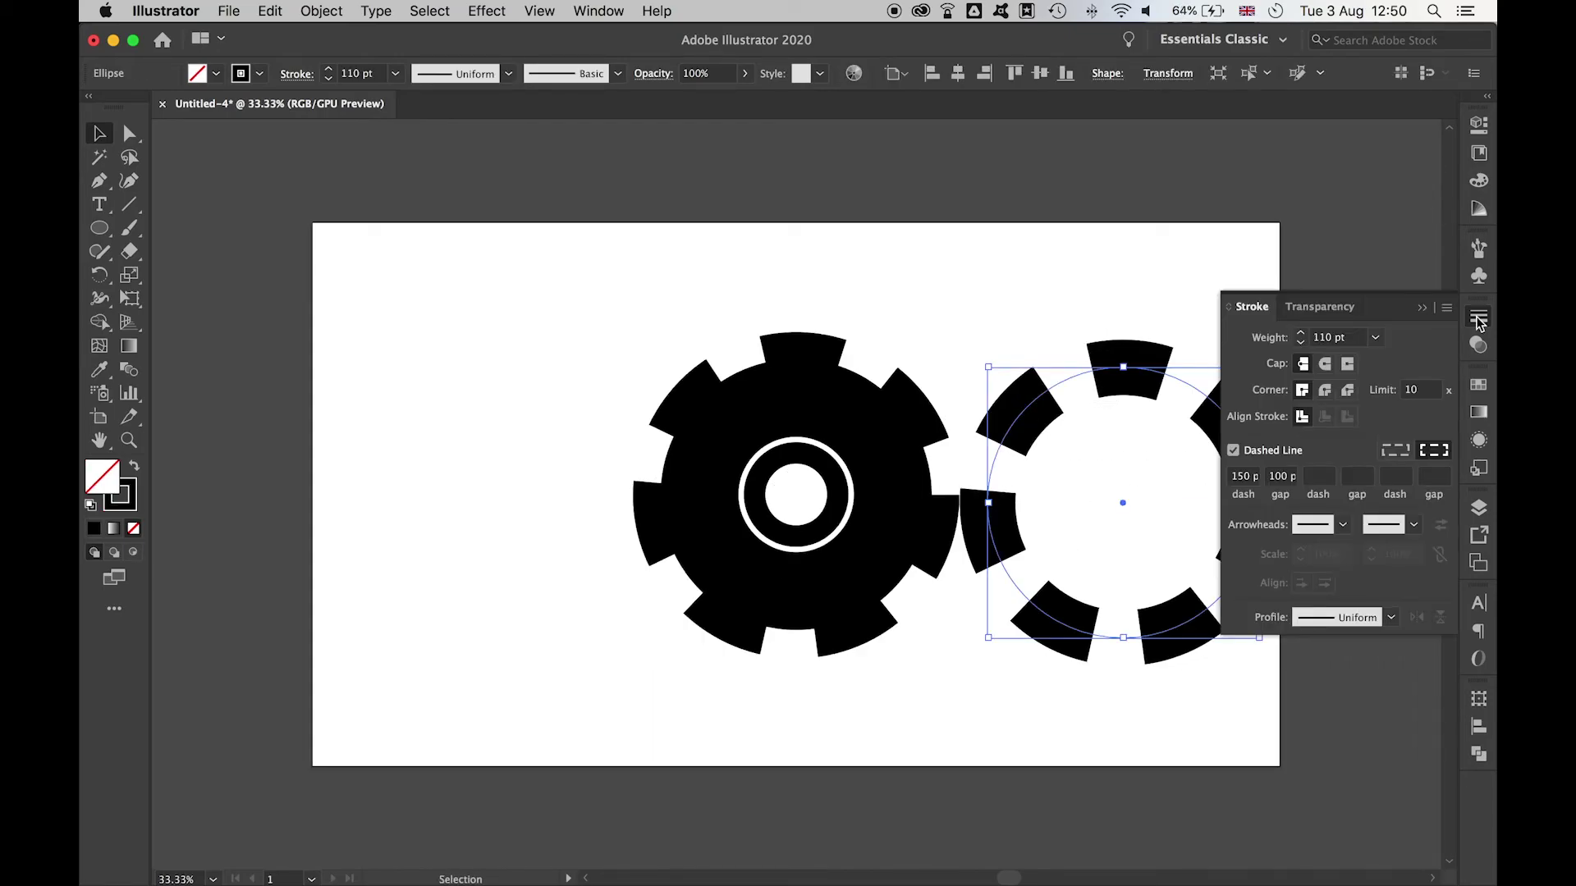
{"action": "left_click", "coordinate": [1300, 333]}
{"action": "left_click", "coordinate": [1300, 333]}
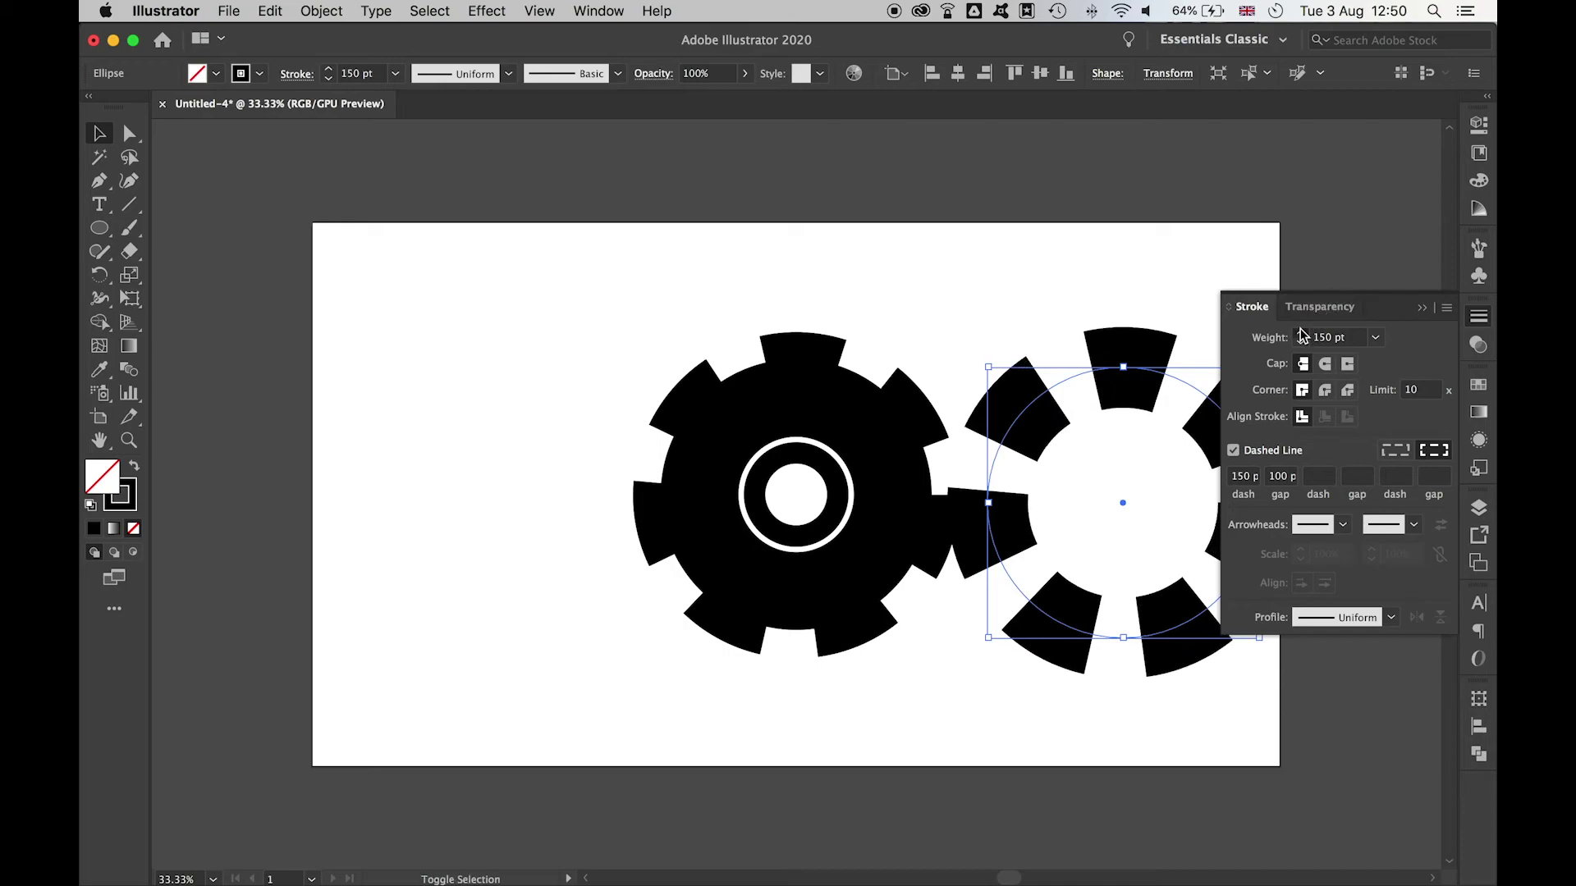
{"action": "left_click", "coordinate": [1300, 332]}
Set the dashed circle's dash length to 200 pt.
{"action": "left_click", "coordinate": [1243, 476]}
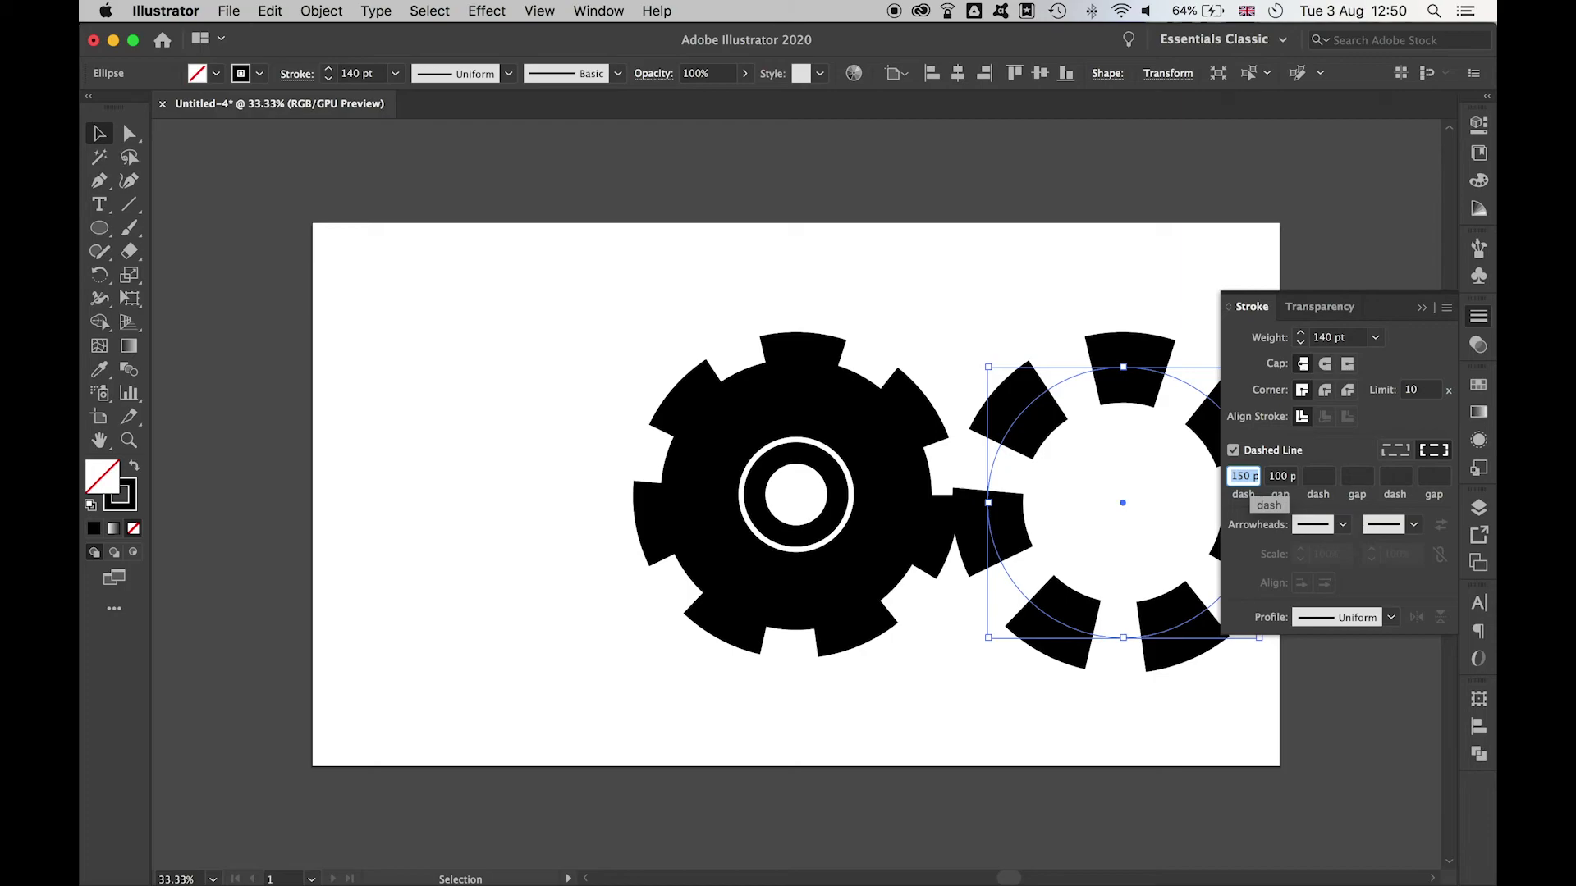
{"action": "type", "text": "200"}
{"action": "key", "text": "Tab"}
{"action": "left_click", "coordinate": [1159, 243]}
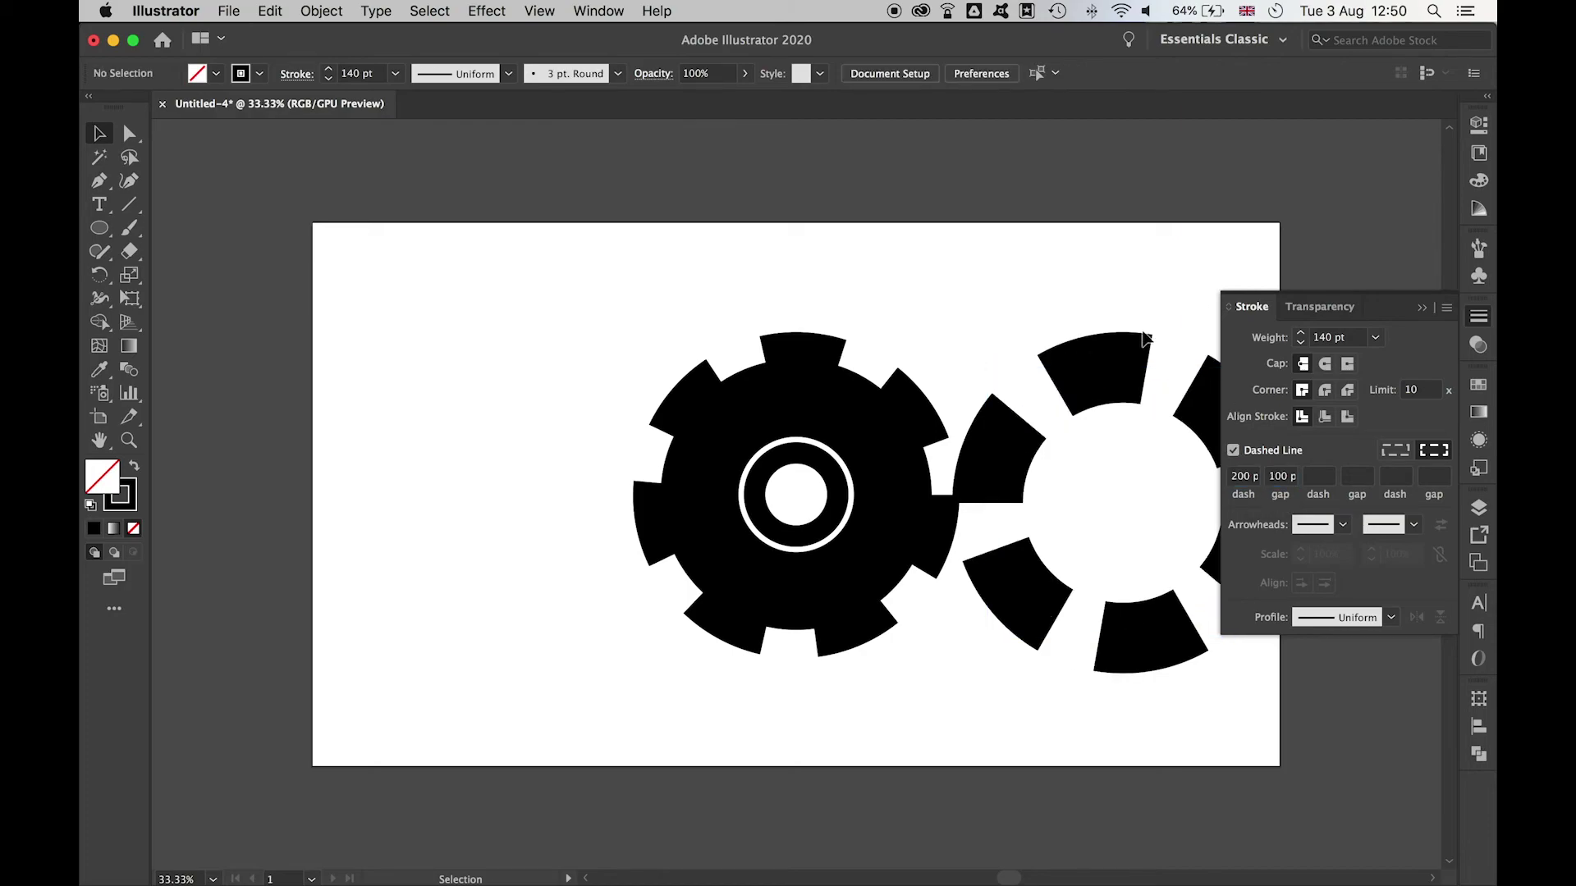
{"action": "left_click", "coordinate": [1101, 362]}
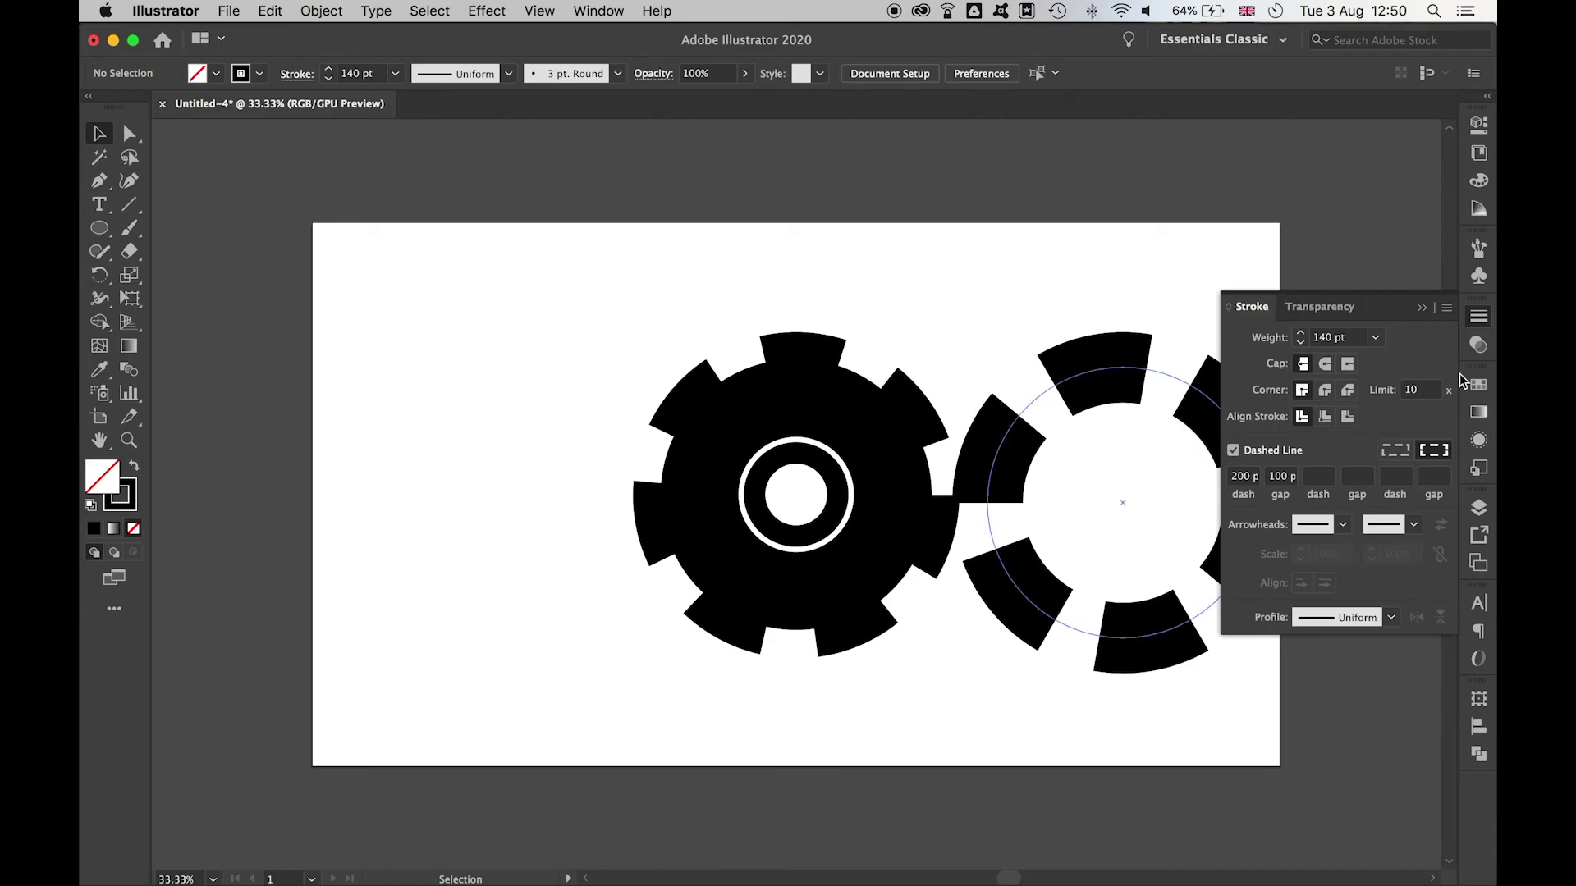
{"action": "left_click", "coordinate": [1478, 316]}
{"action": "left_click", "coordinate": [1267, 224]}
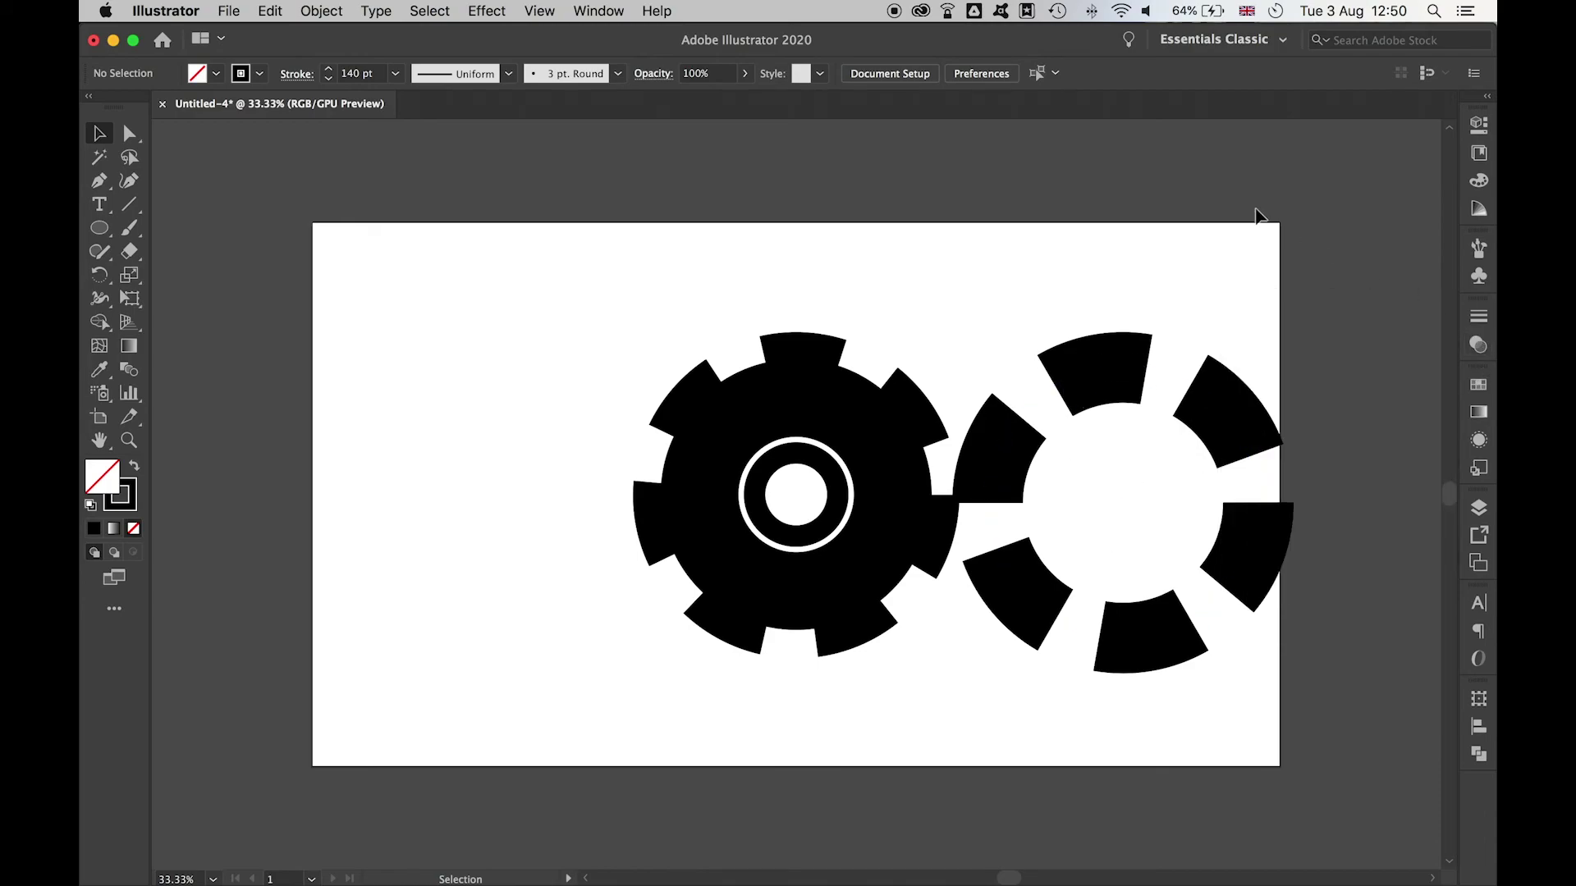